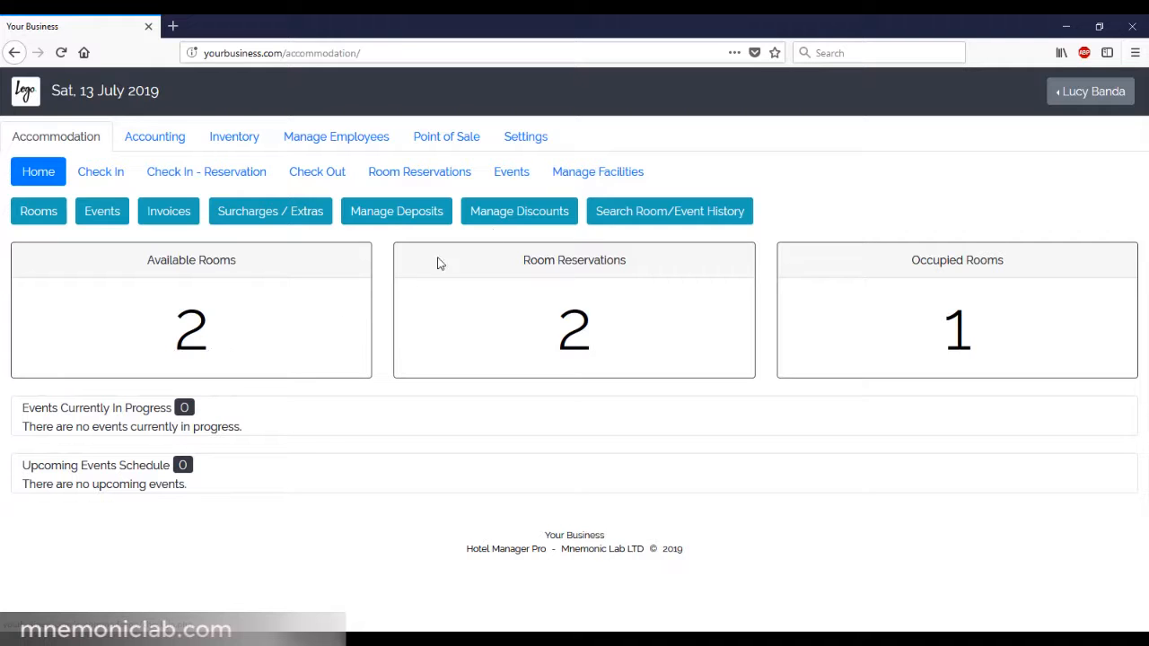
- Start a new event hall in facility management, named Hall 10 with a capacity of 500
click(608, 175)
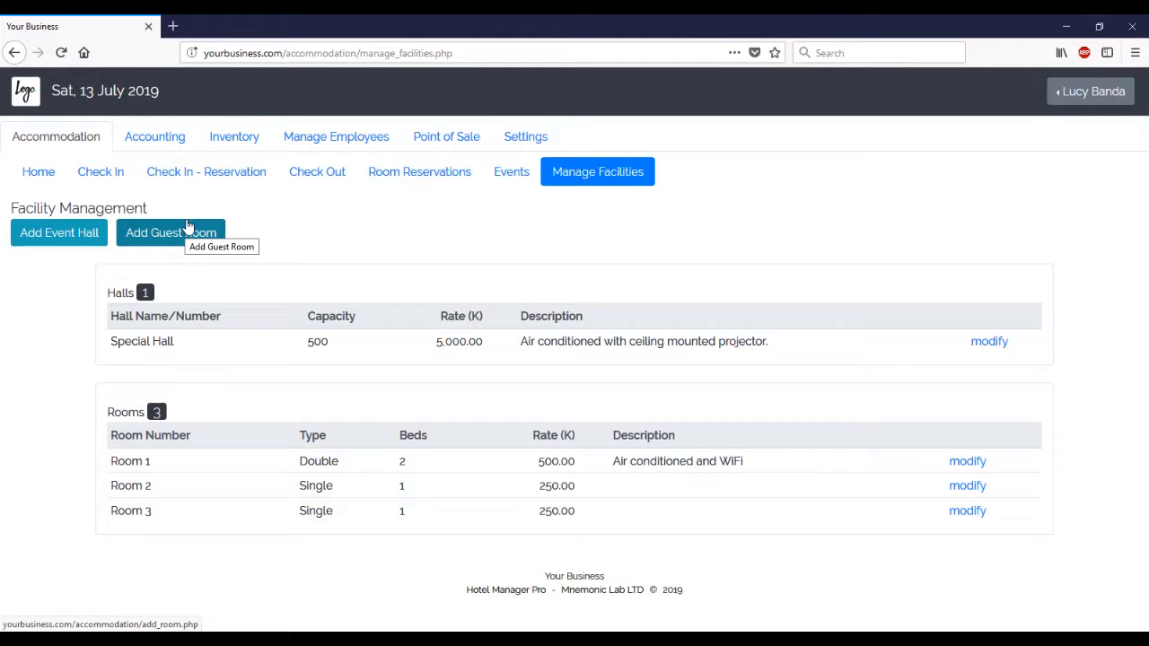
click(61, 241)
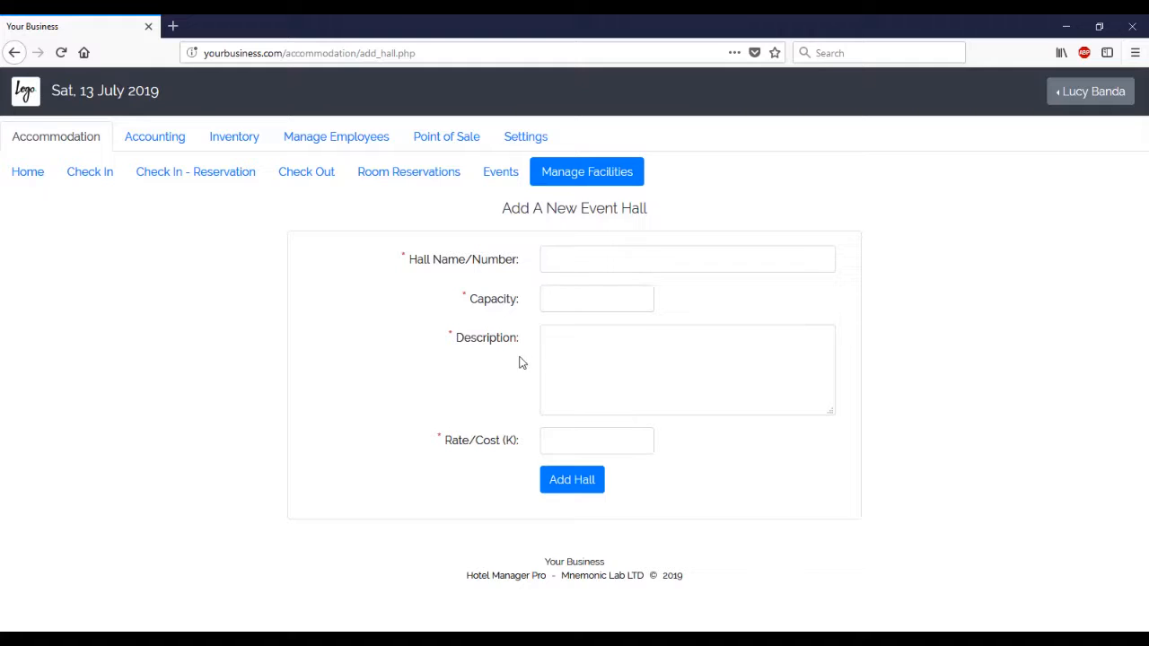
click(586, 261)
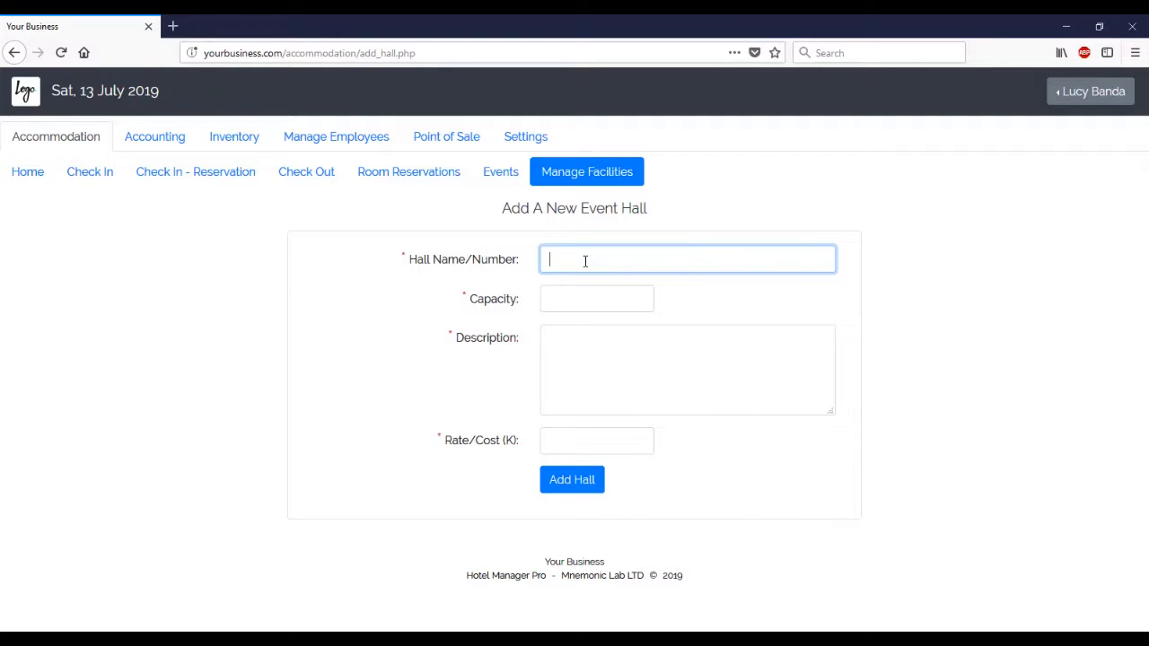
text(Hall 10)
key(Tab)
text(500)
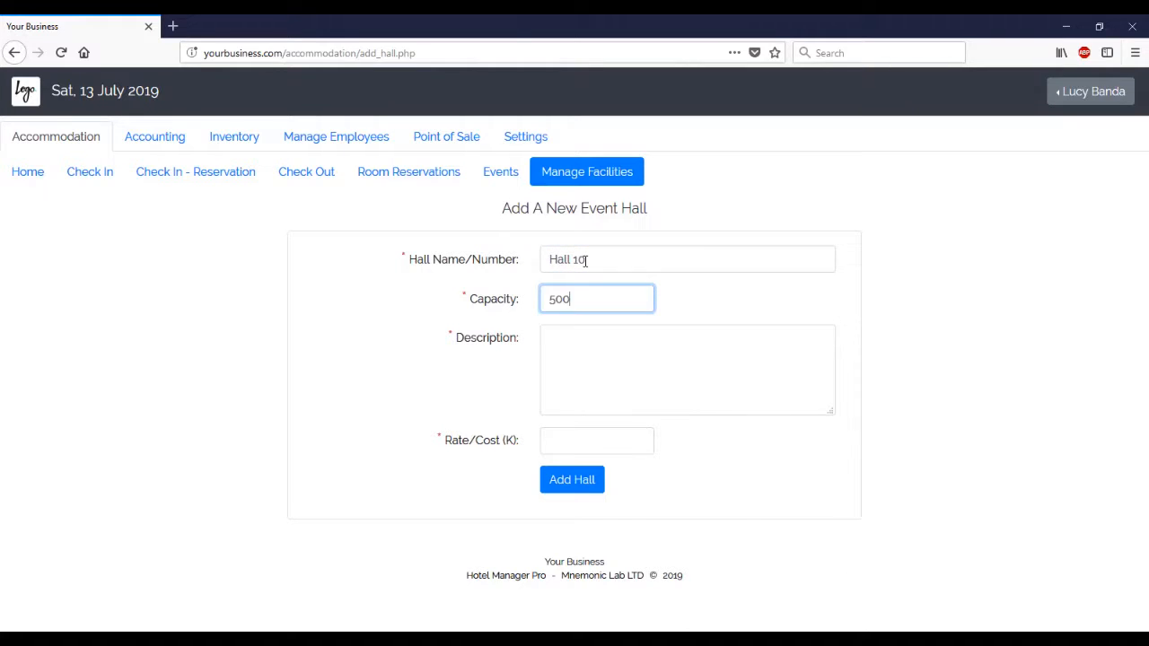
- Describe the hall as "Air conditioned, has overhead projector", set its rate to K 3000, add it and return to the facility list
key(Tab)
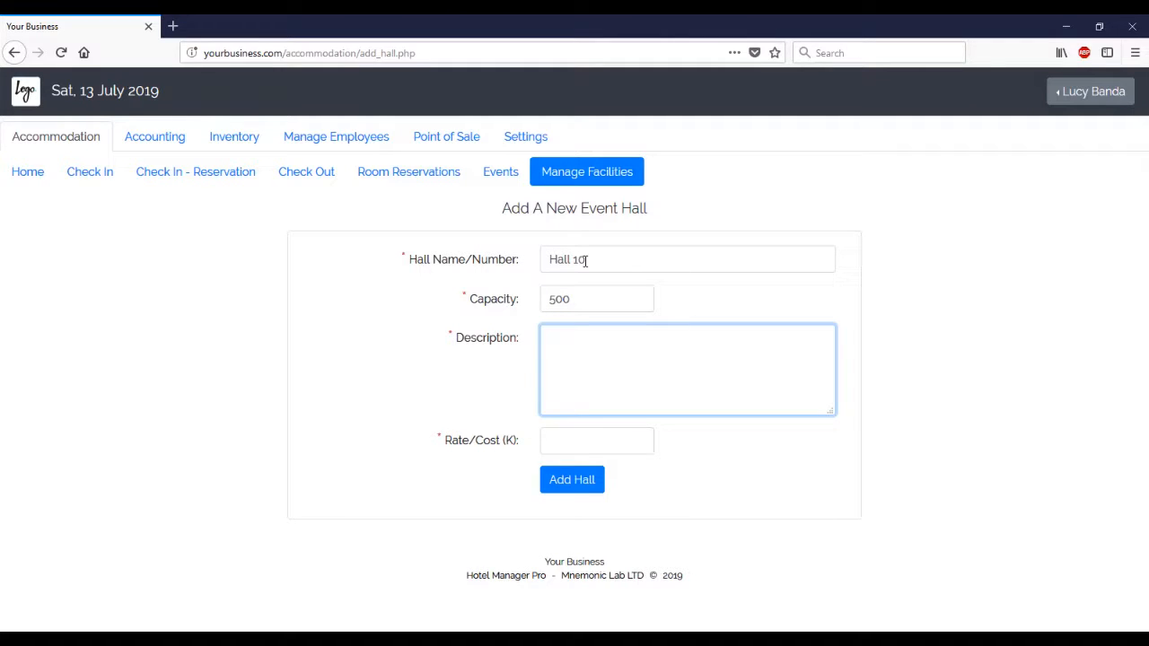
text(Air conditioned , has over)
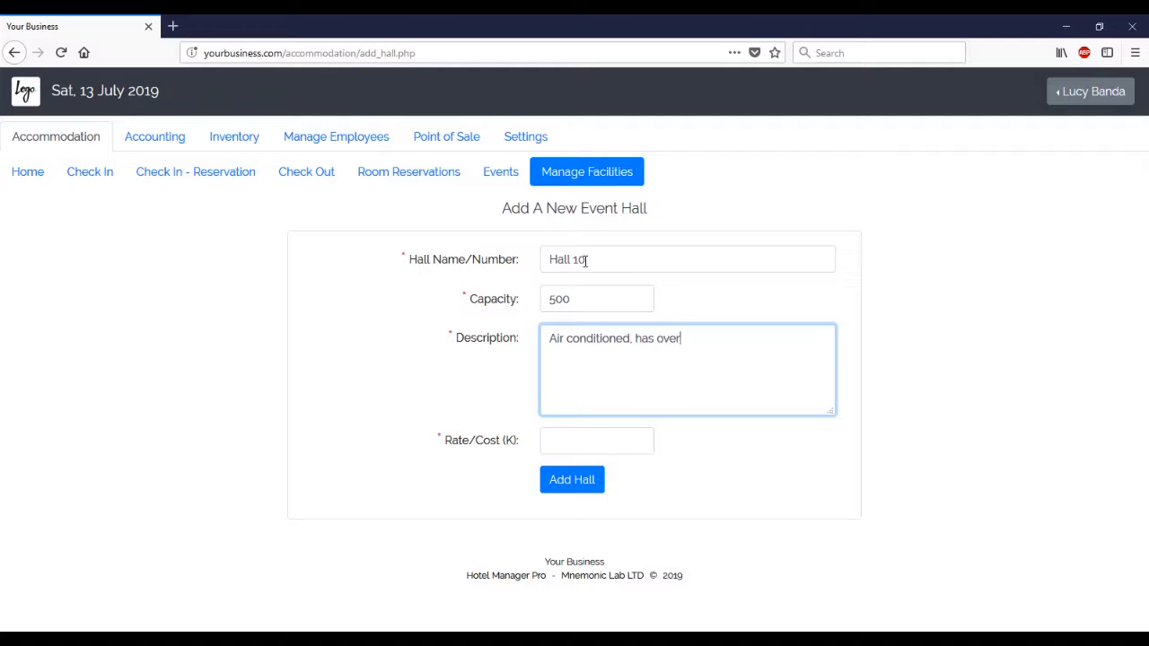
text(head projector)
key(Tab)
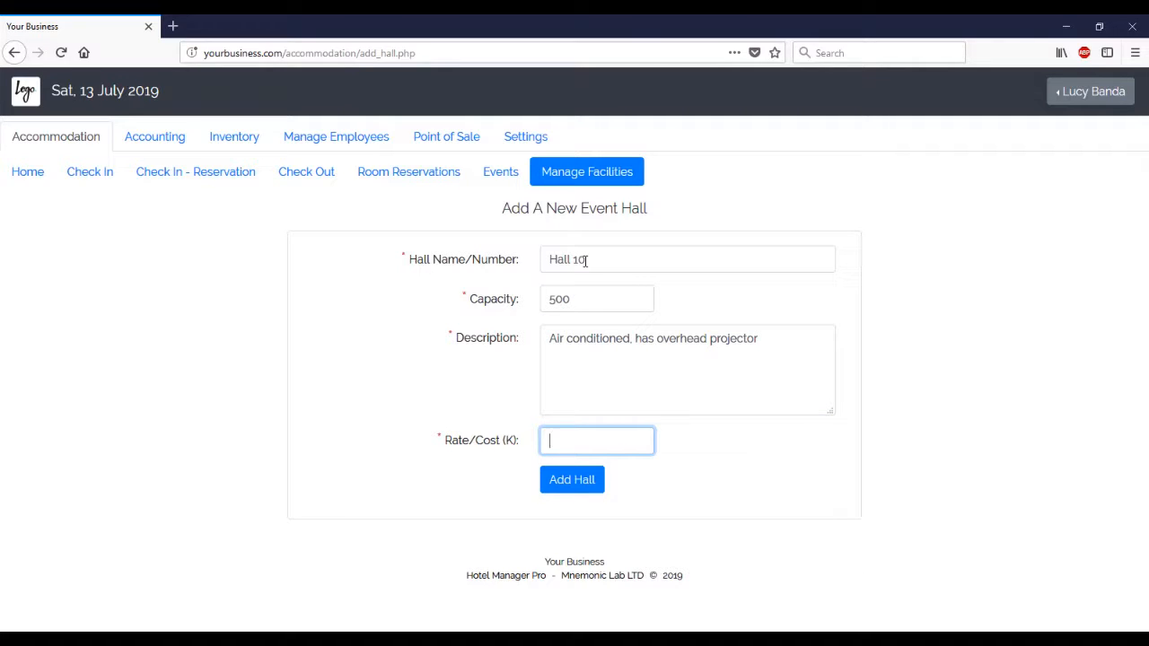
text(3000)
click(568, 483)
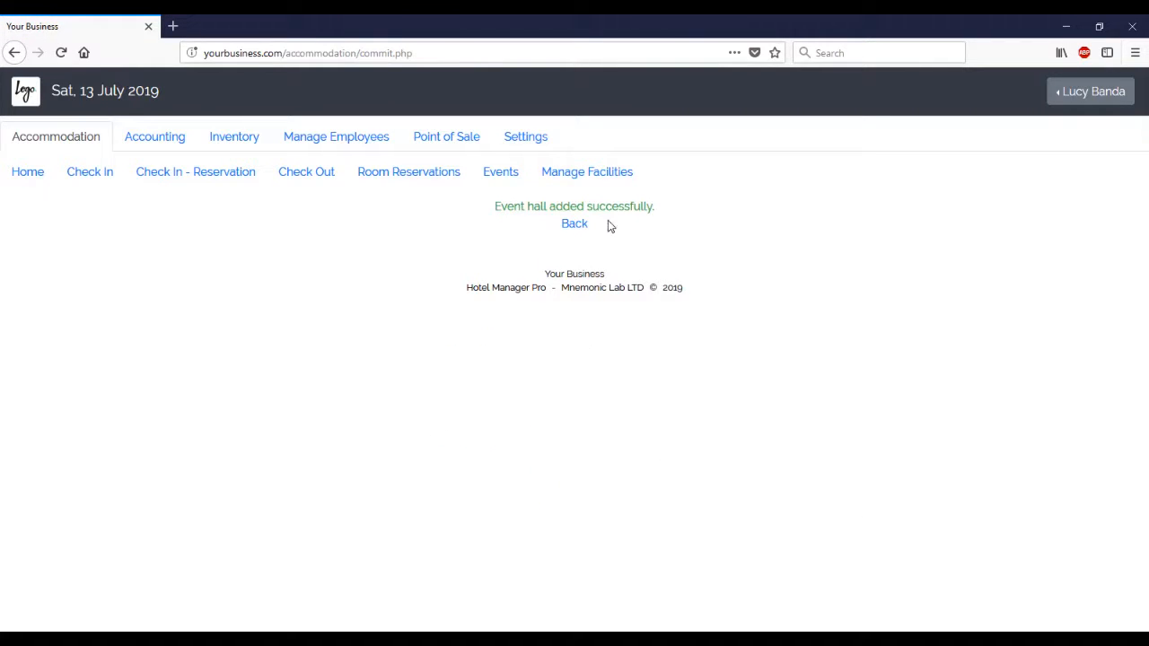
click(574, 224)
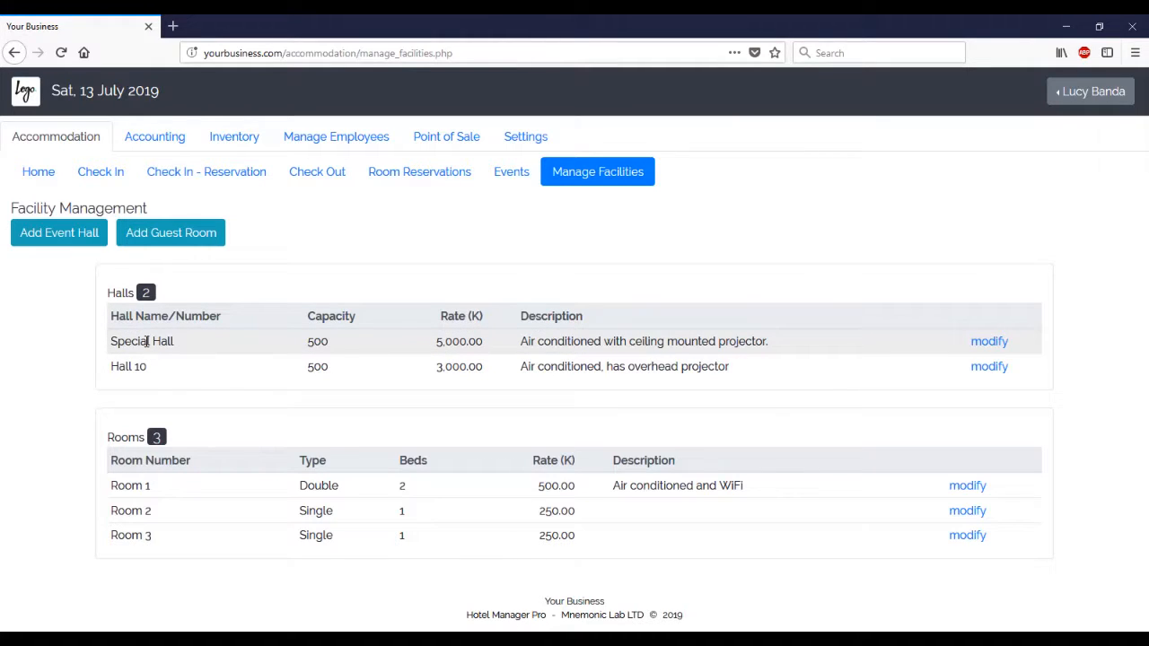
- Set the capacity of Special Hall to 600, save the update and return to the facility list
click(989, 343)
click(606, 294)
key(BackSpace)
key(BackSpace)
key(BackSpace)
text(600)
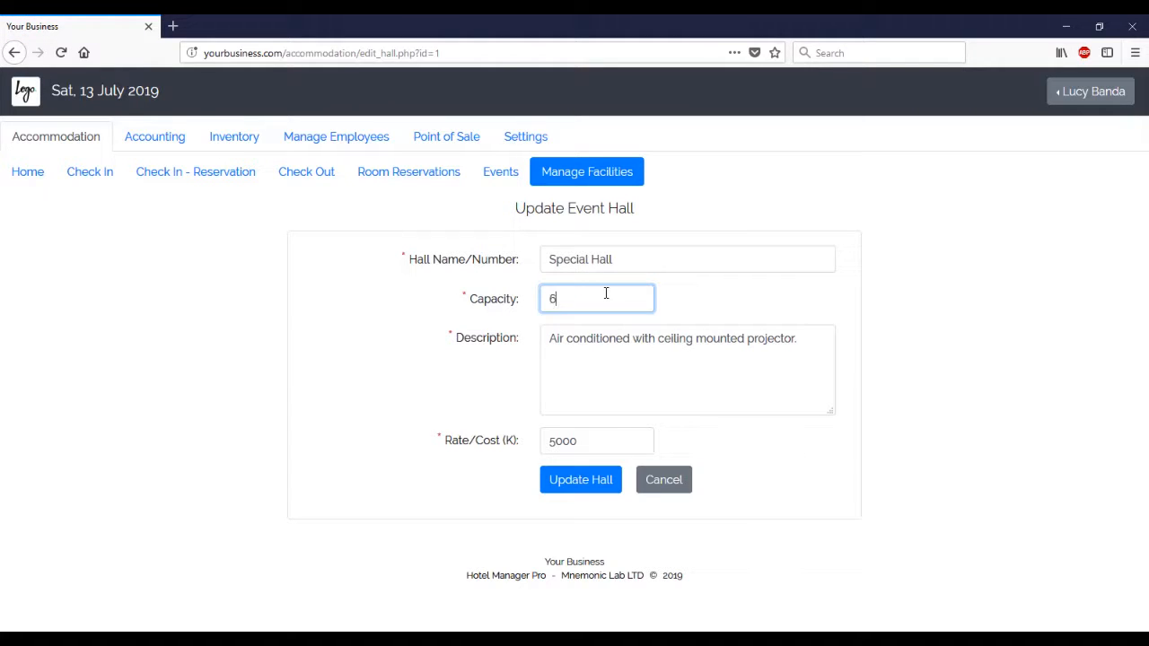
click(602, 483)
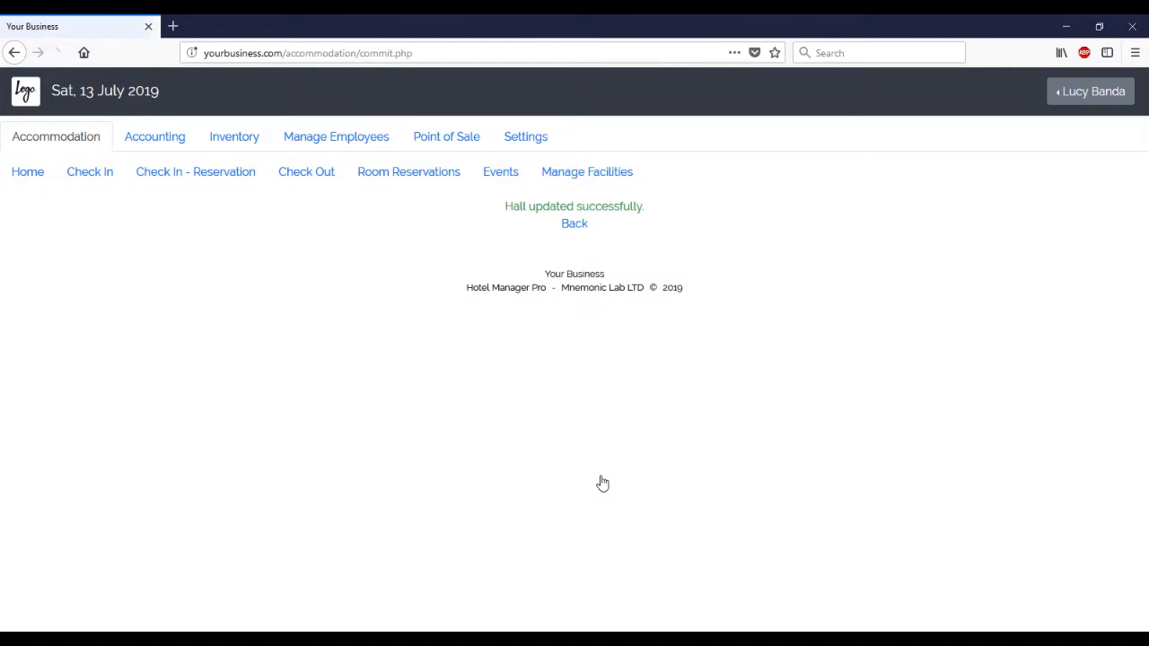
click(571, 226)
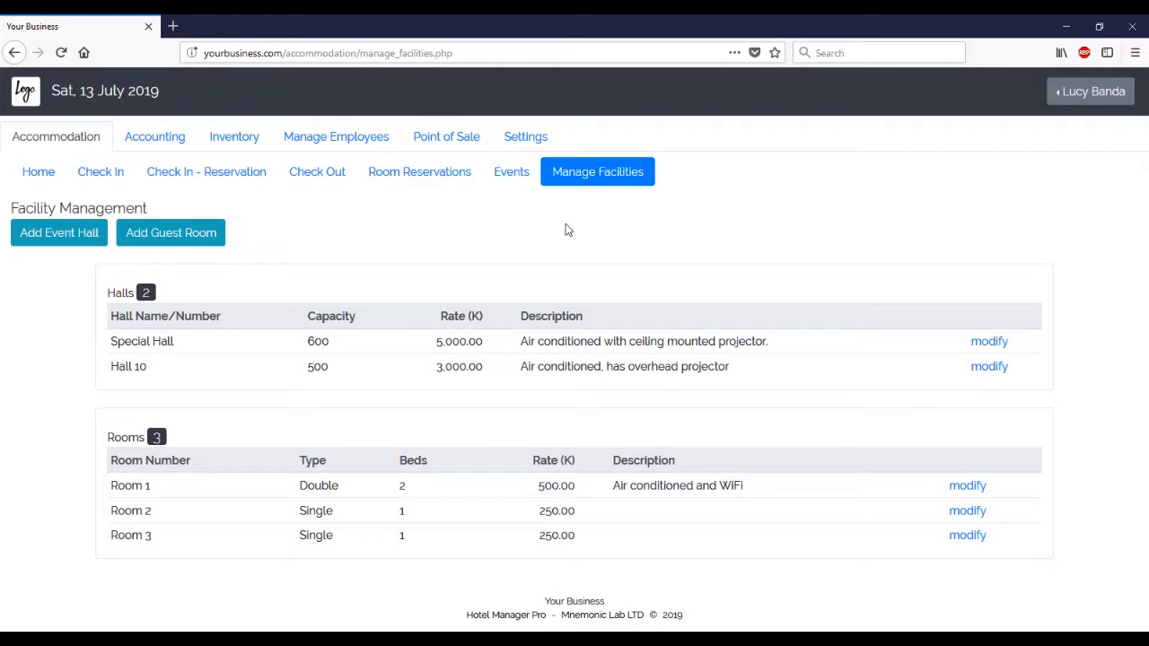
- Start a new guest room in facility management and name it Room 10
click(597, 179)
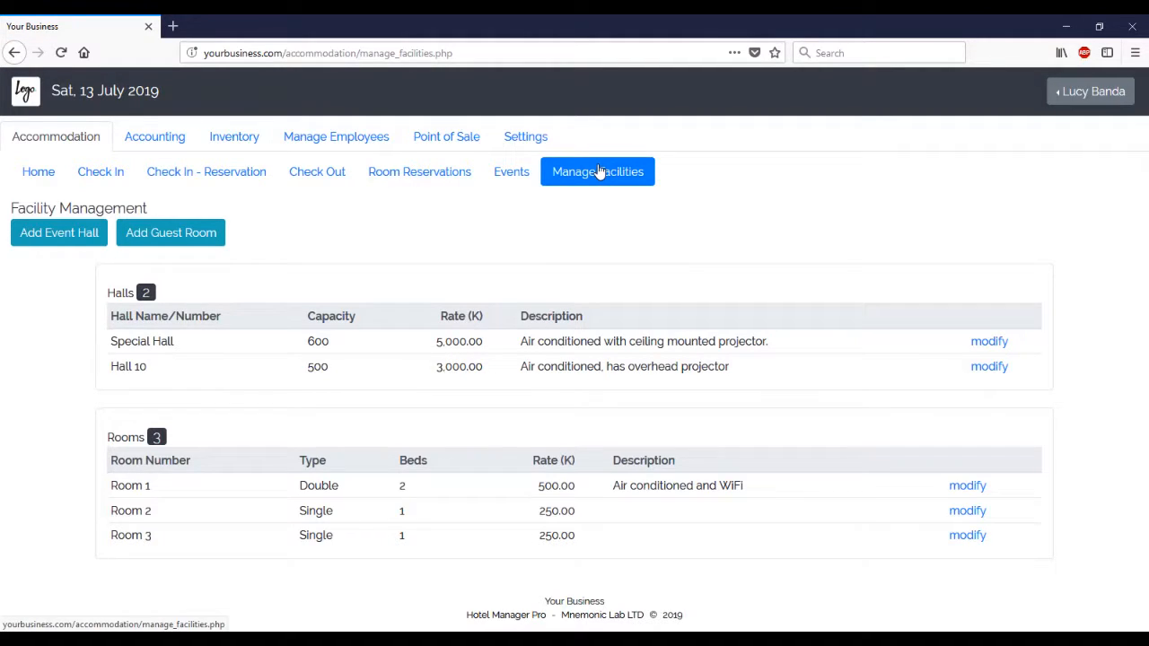
click(137, 235)
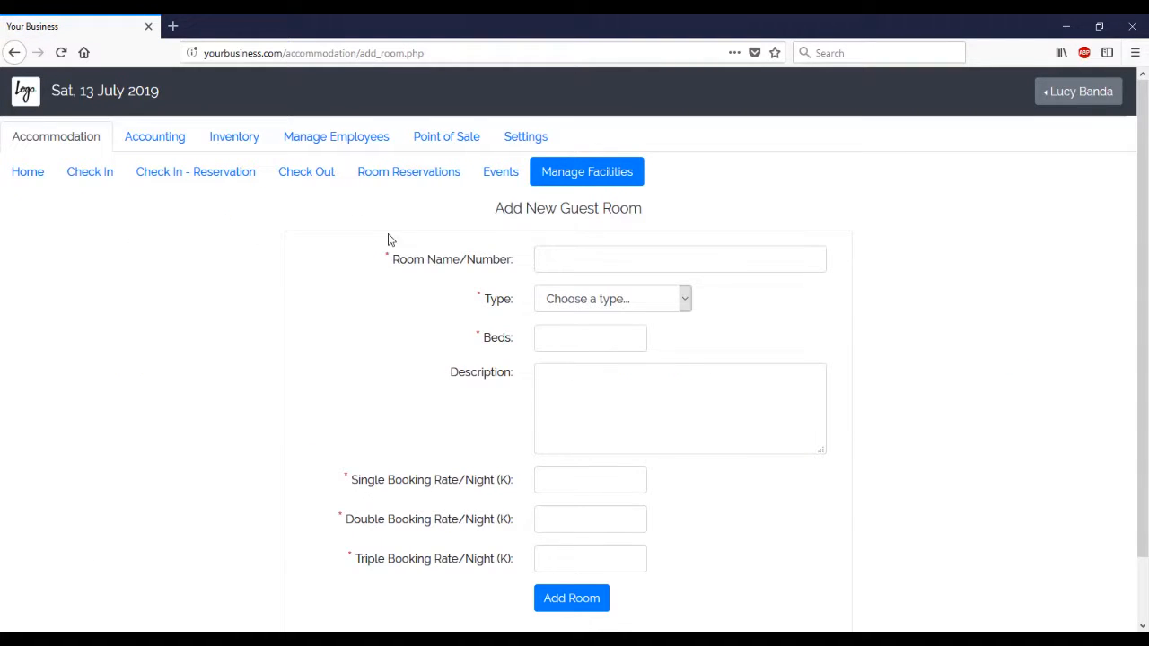
click(557, 258)
text(Room 100)
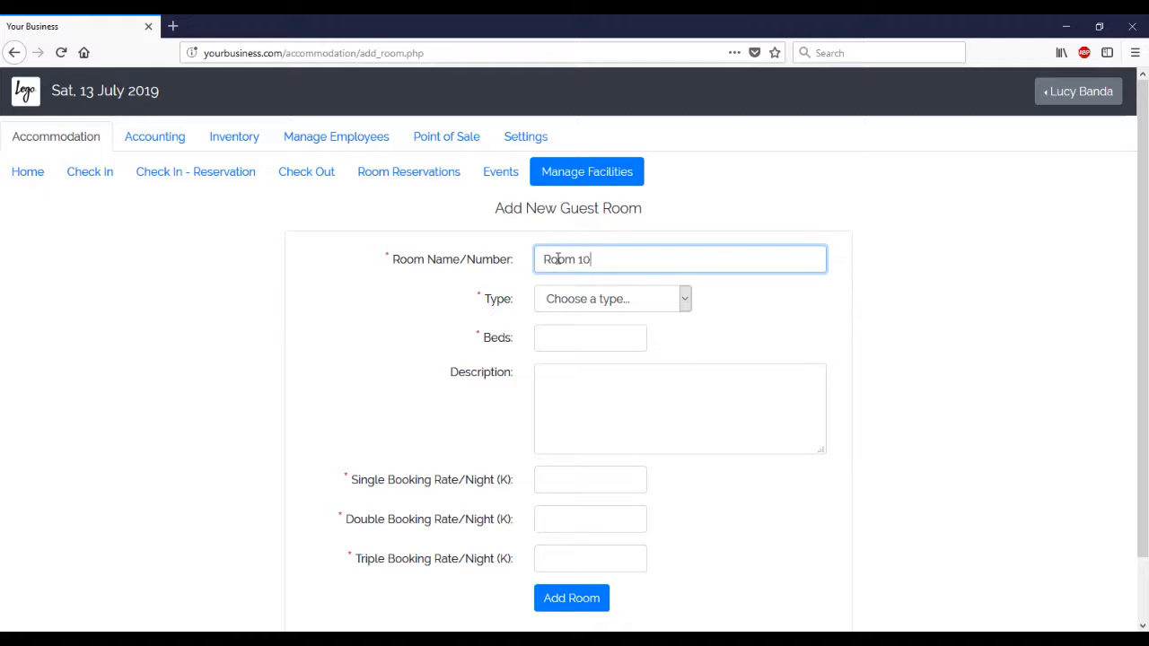
key(BackSpace)
key(Tab)
- Set the new room's type to Single with 1 bed and describe it as "DSTv, Air conditioned"
click(563, 300)
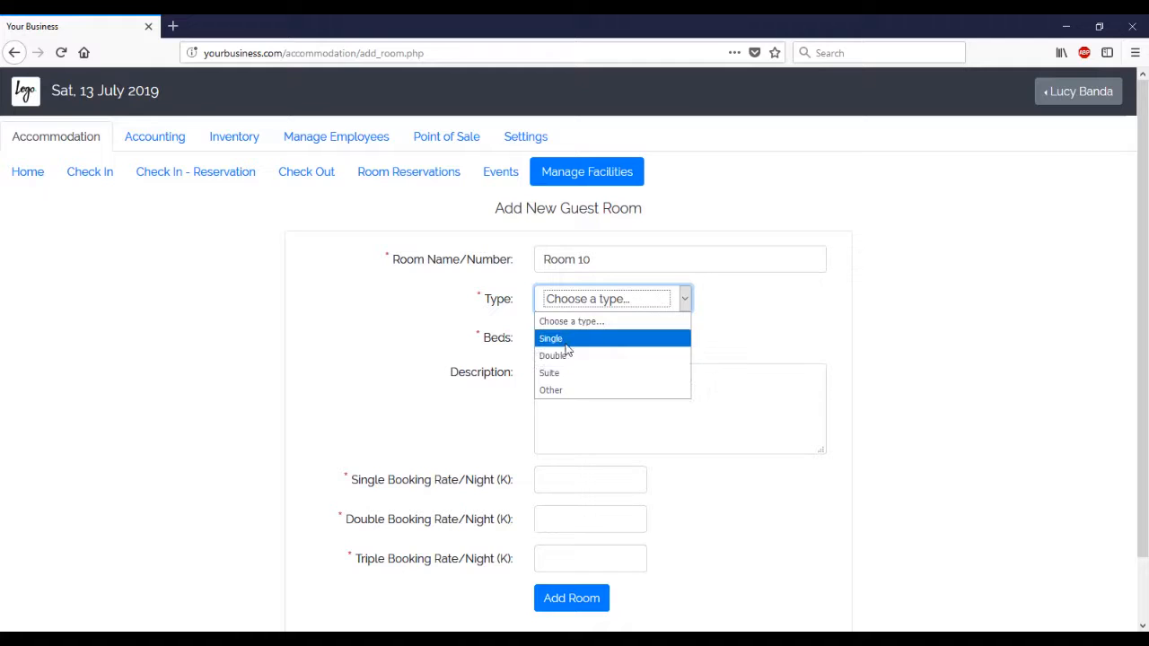
click(563, 338)
click(566, 340)
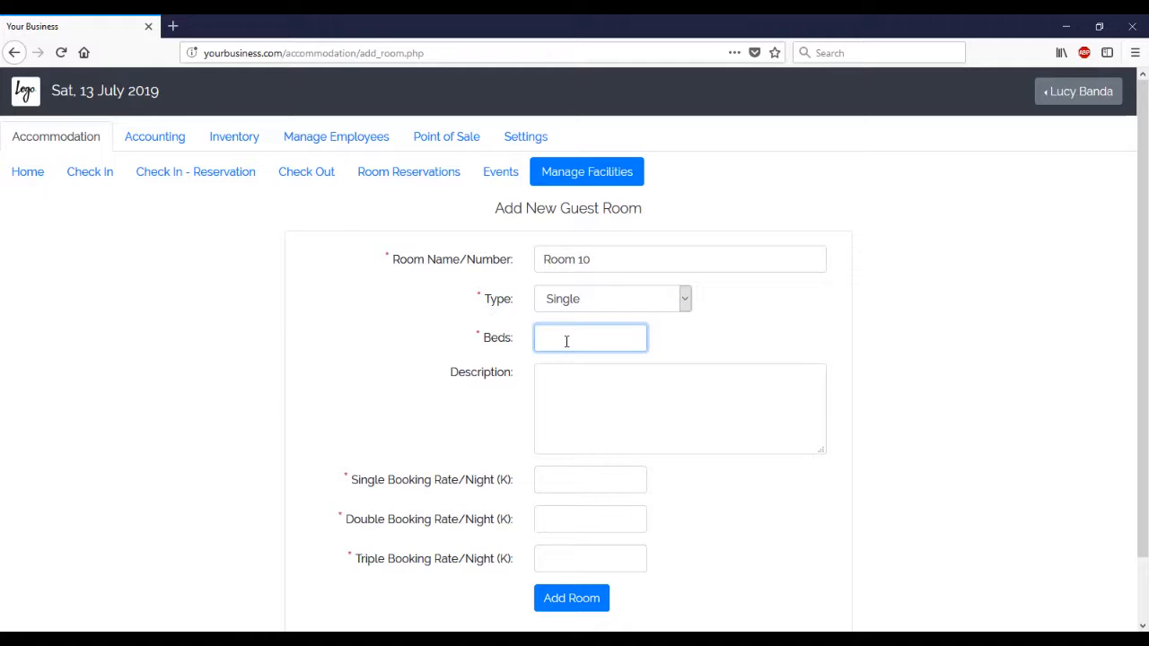
text(1)
click(579, 385)
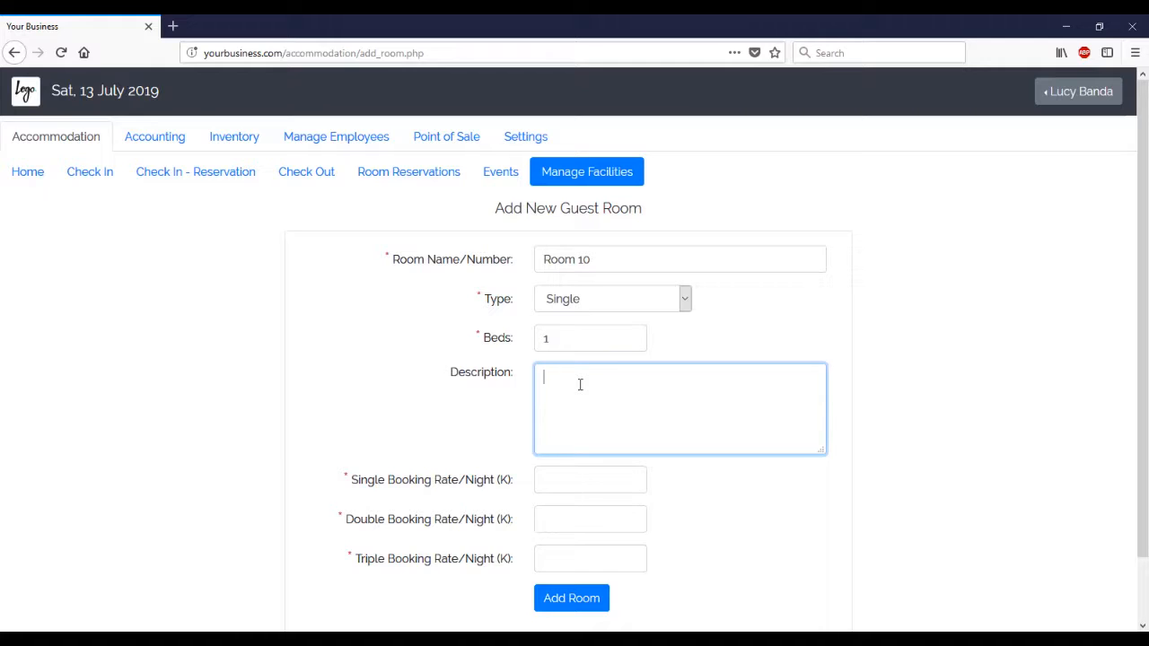
text(DSTV, Air conditioned)
- Set the room's nightly rates to K 400 for single booking and K 450 for double booking
scroll(408, 432, down, 2)
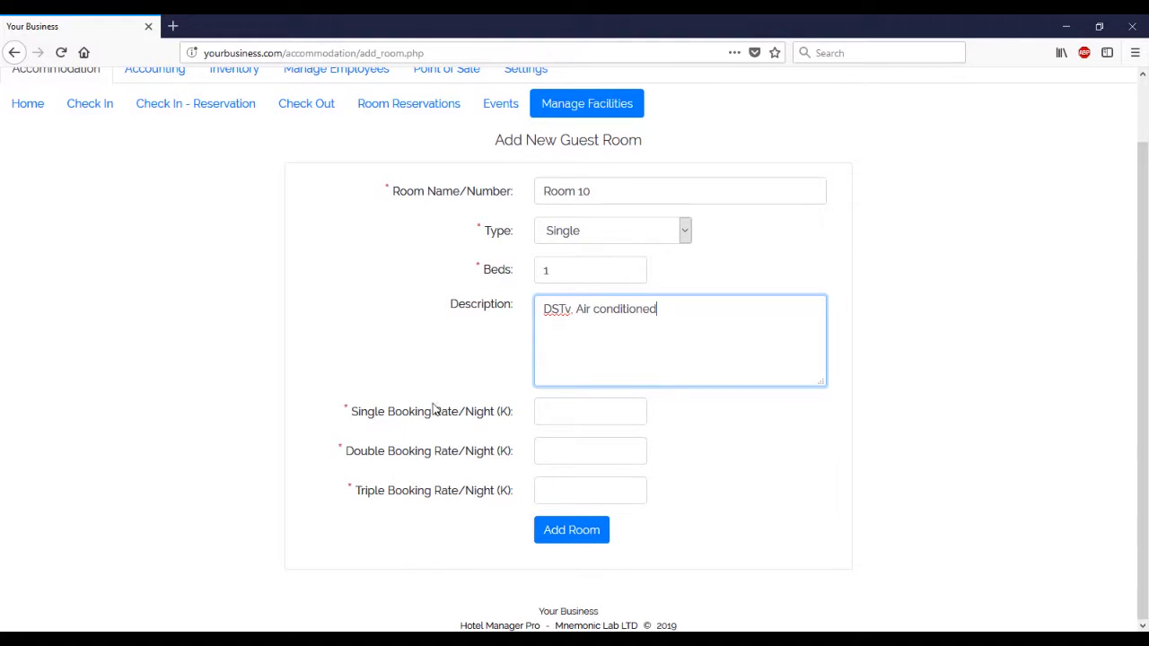
click(594, 416)
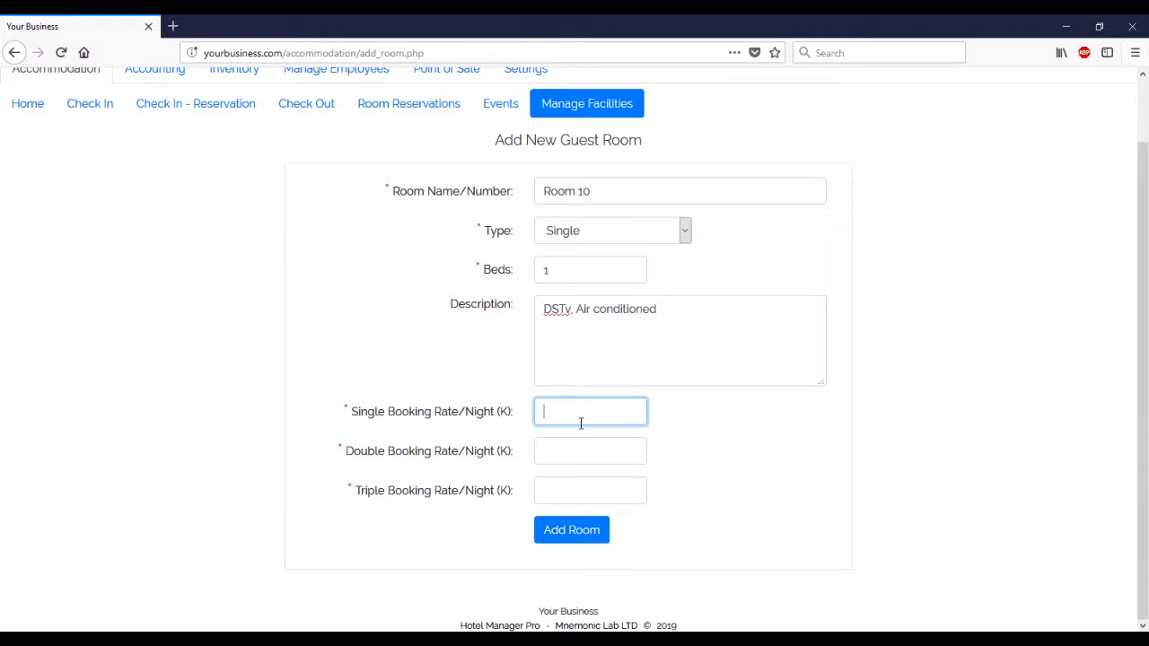
text(400)
key(Tab)
text(45)
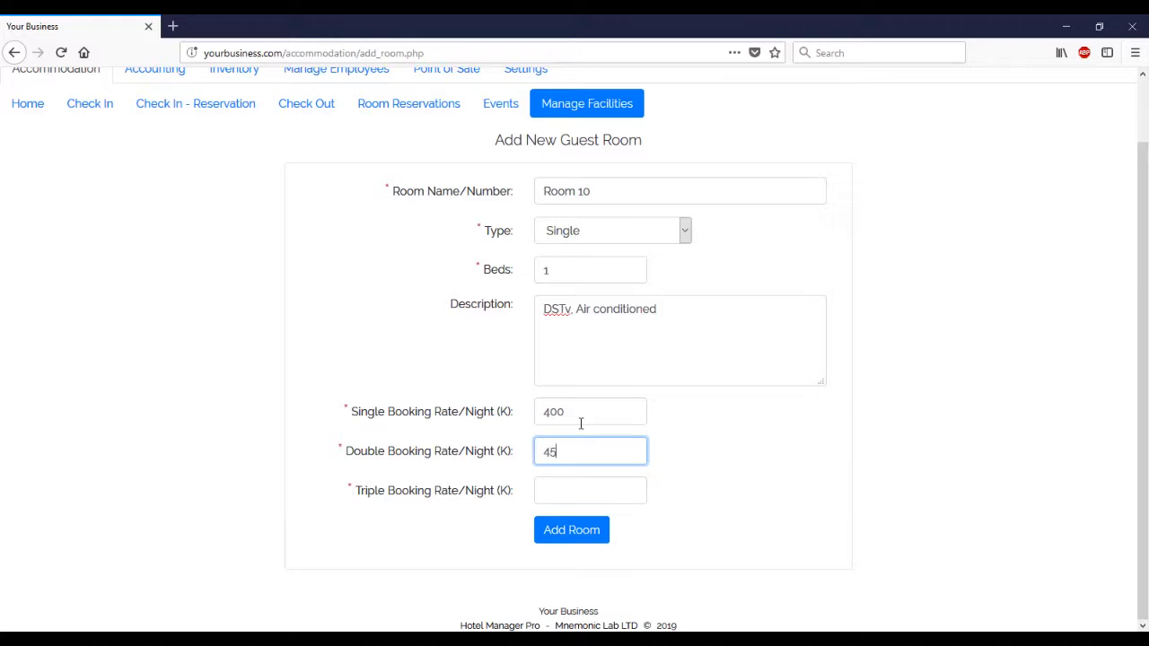
text(0)
- Set the triple booking rate to K 500 per night, add the room and return to the facility list
key(Tab)
text(450)
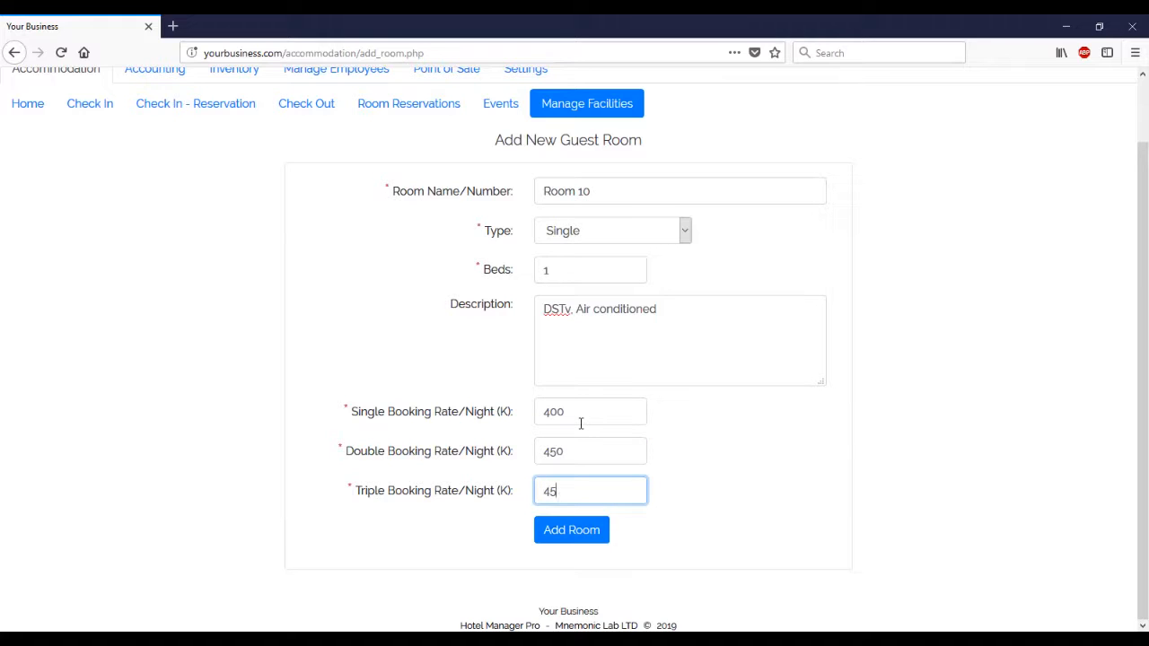
key(BackSpace)
key(BackSpace)
key(BackSpace)
text(500)
click(594, 526)
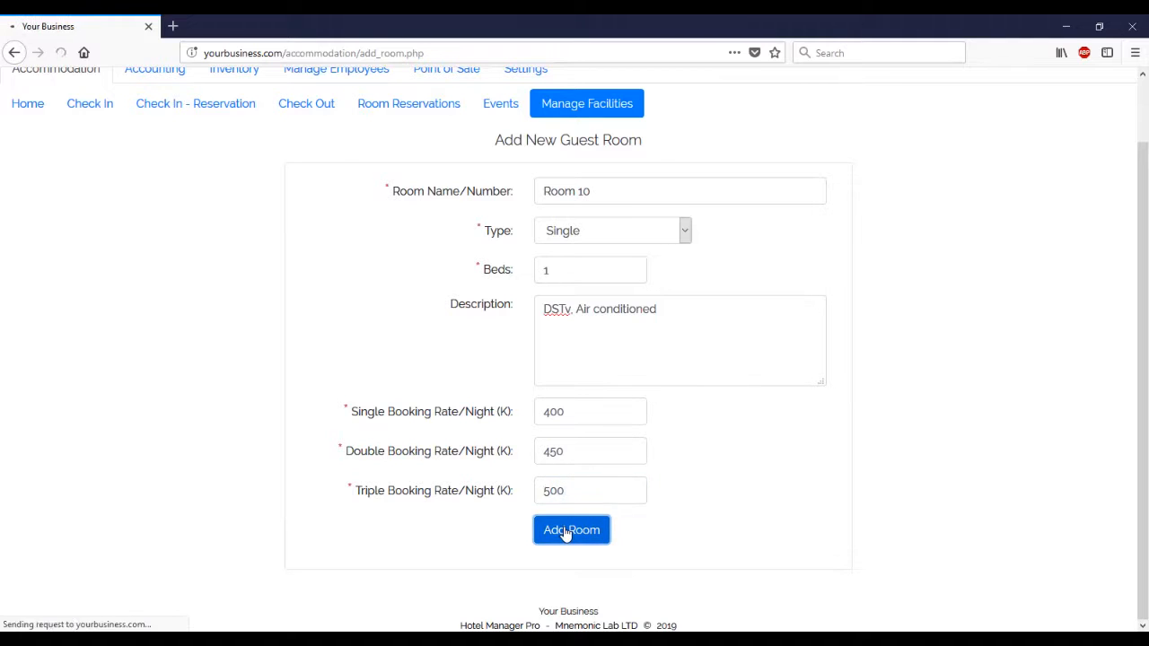
click(574, 226)
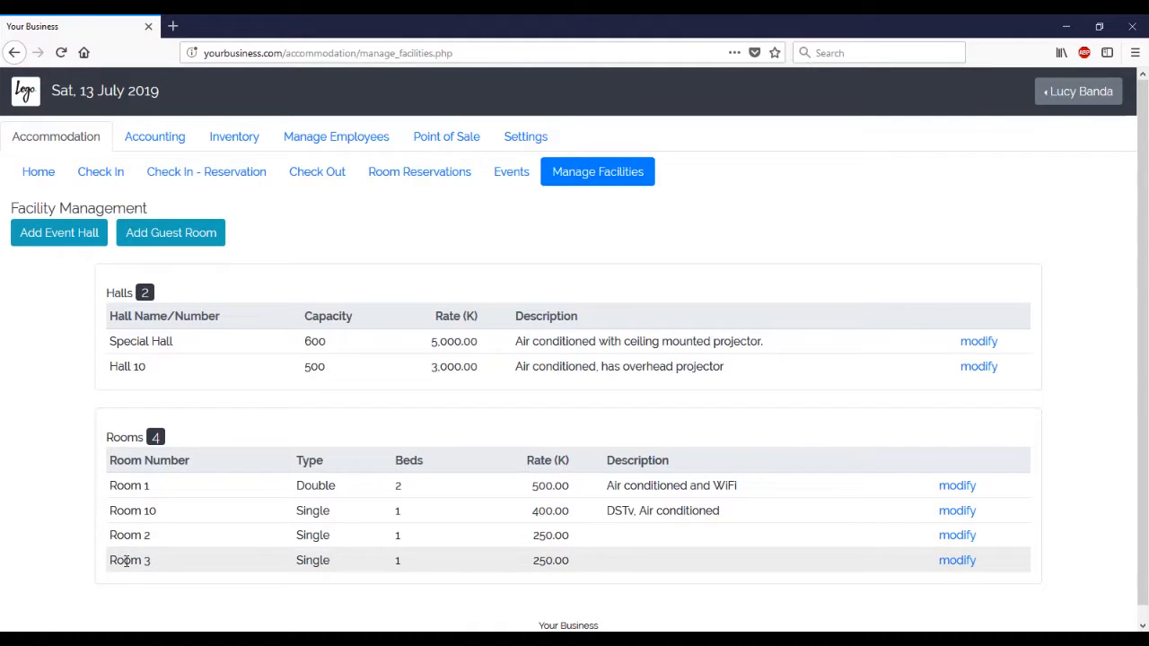
- Change Room 3 to type Double with 2 beds, save the update and return to the facility list
click(957, 561)
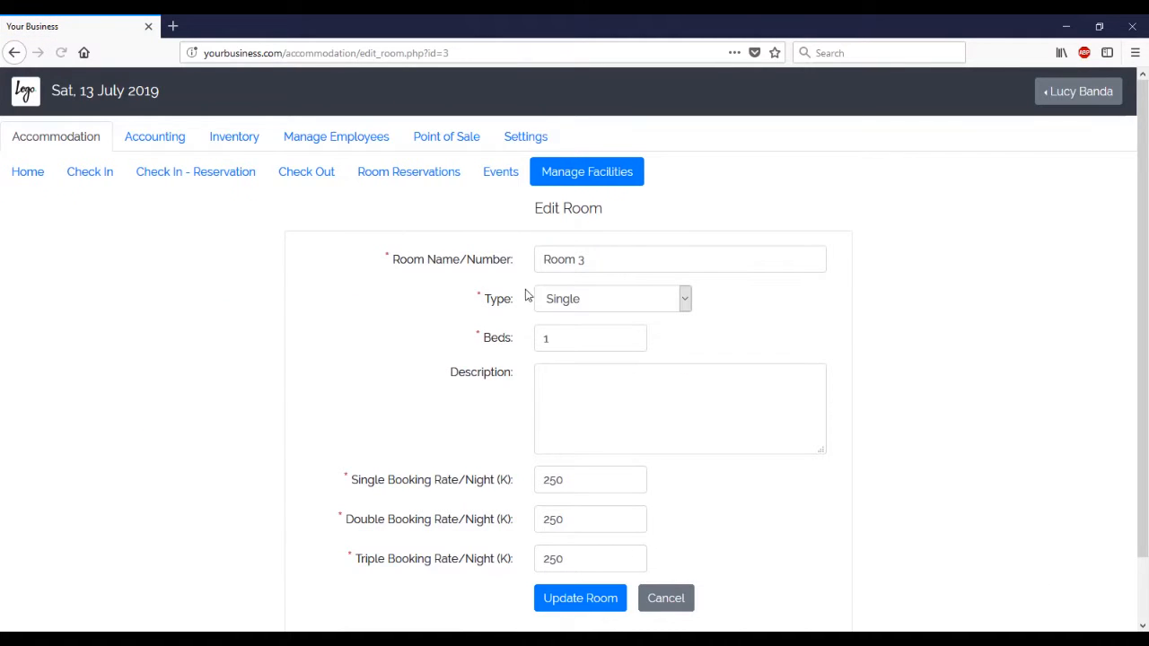
click(602, 303)
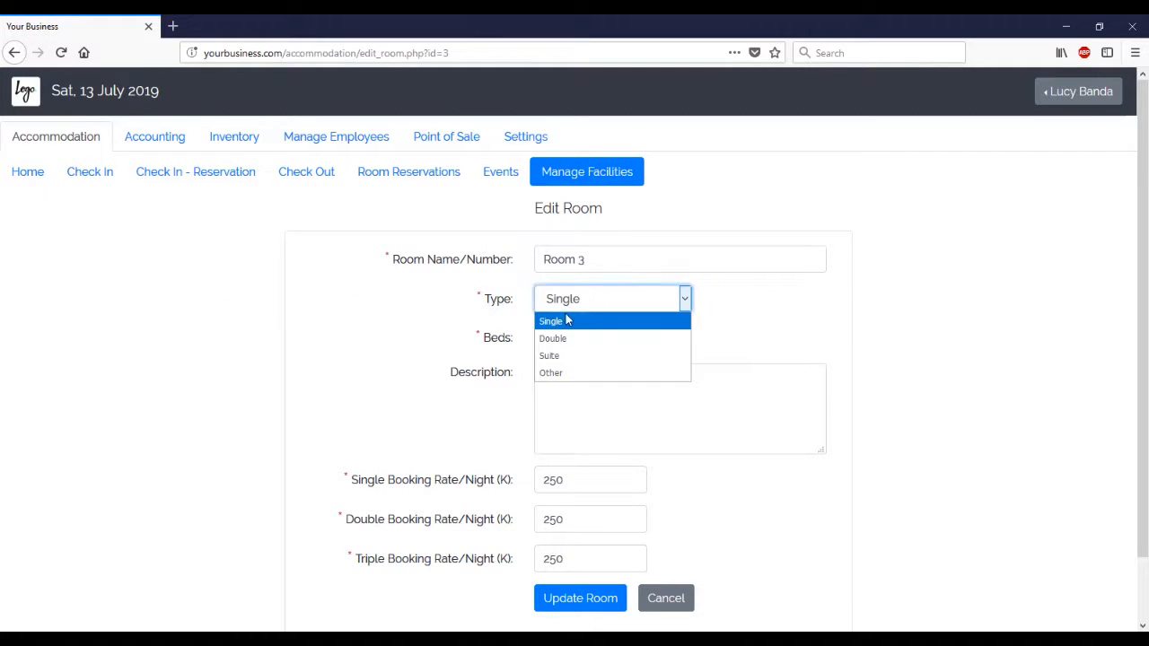
click(560, 338)
click(559, 339)
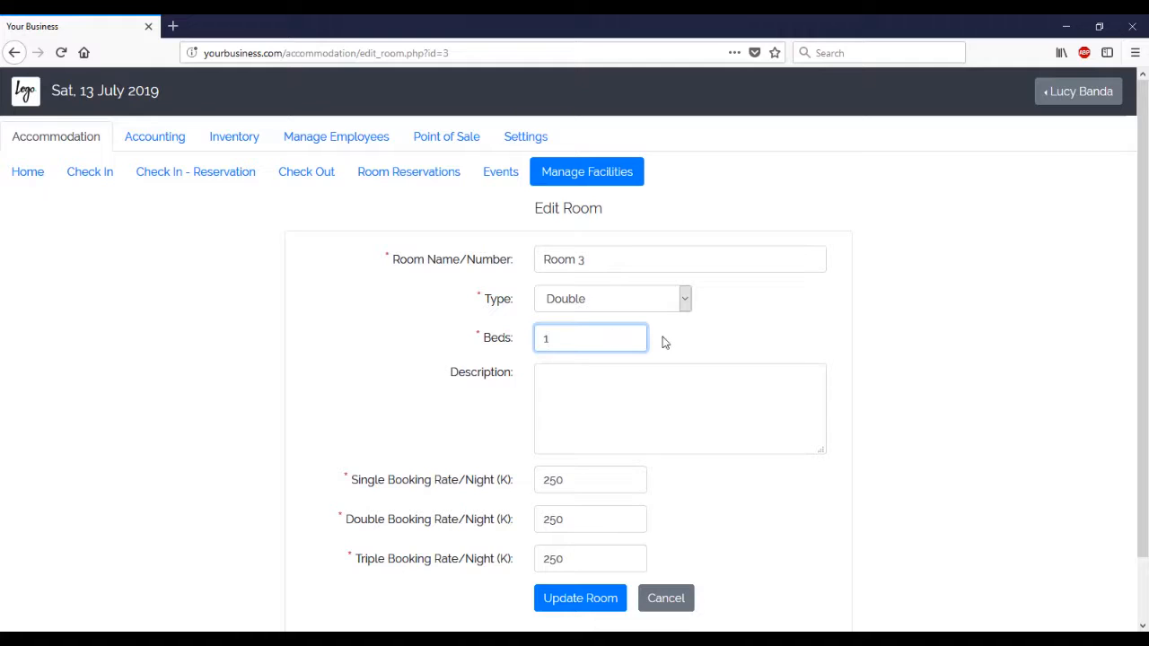
key(BackSpace)
text(2)
click(595, 599)
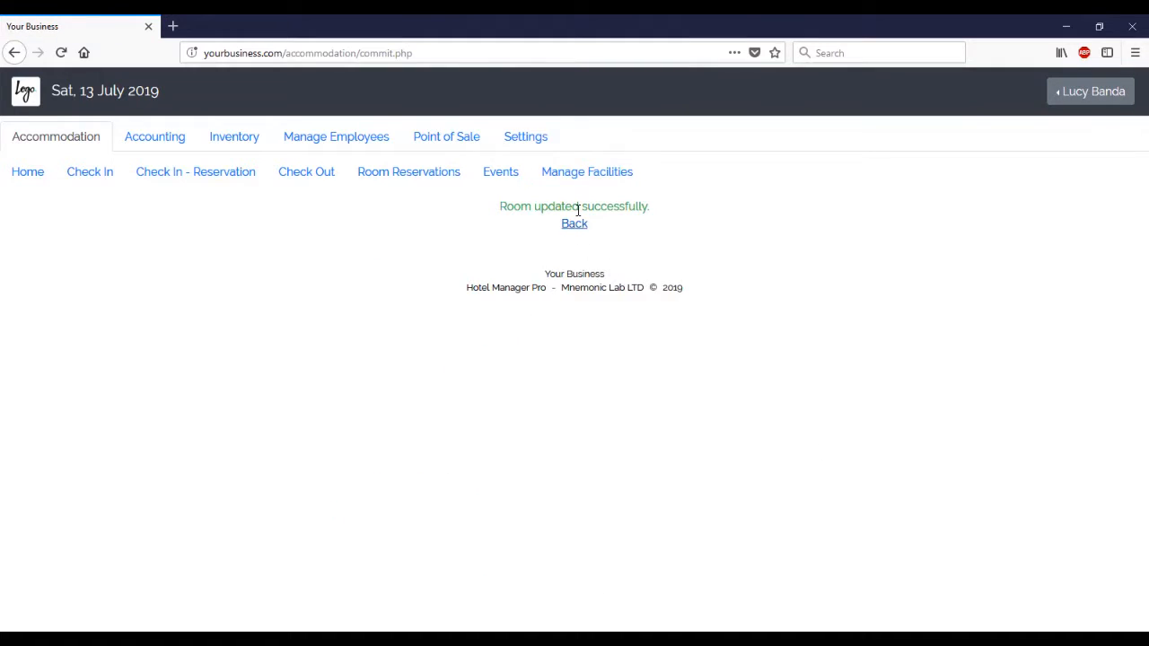
click(575, 225)
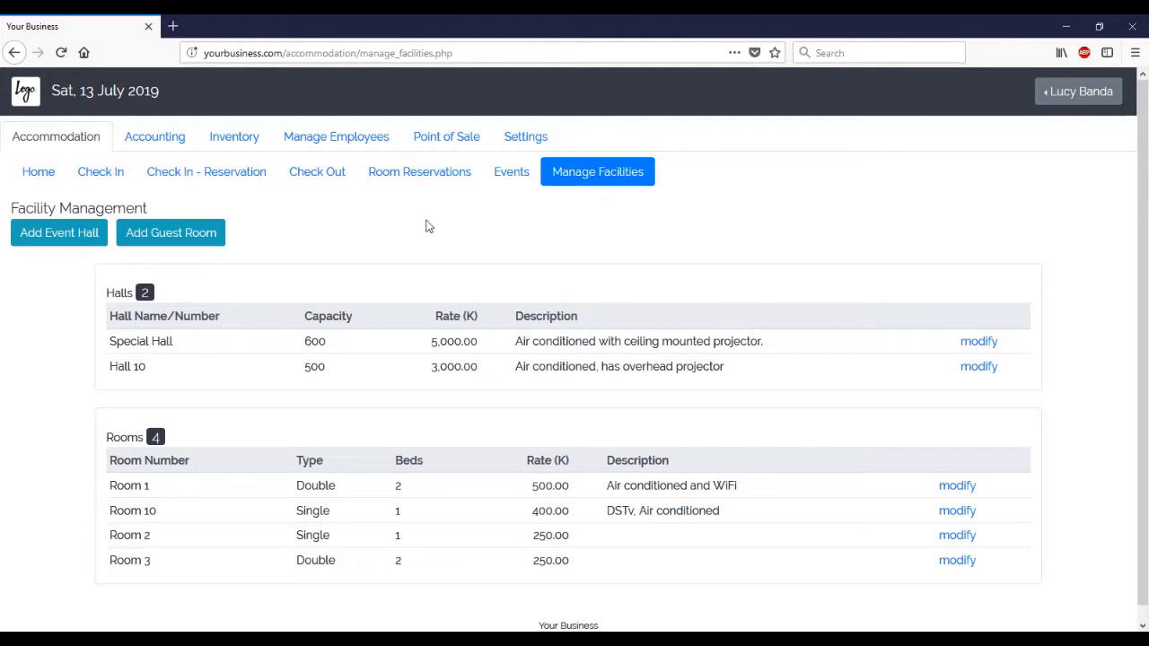
- Start an individual room reservation for Room 1 and enter the guest's name
click(418, 177)
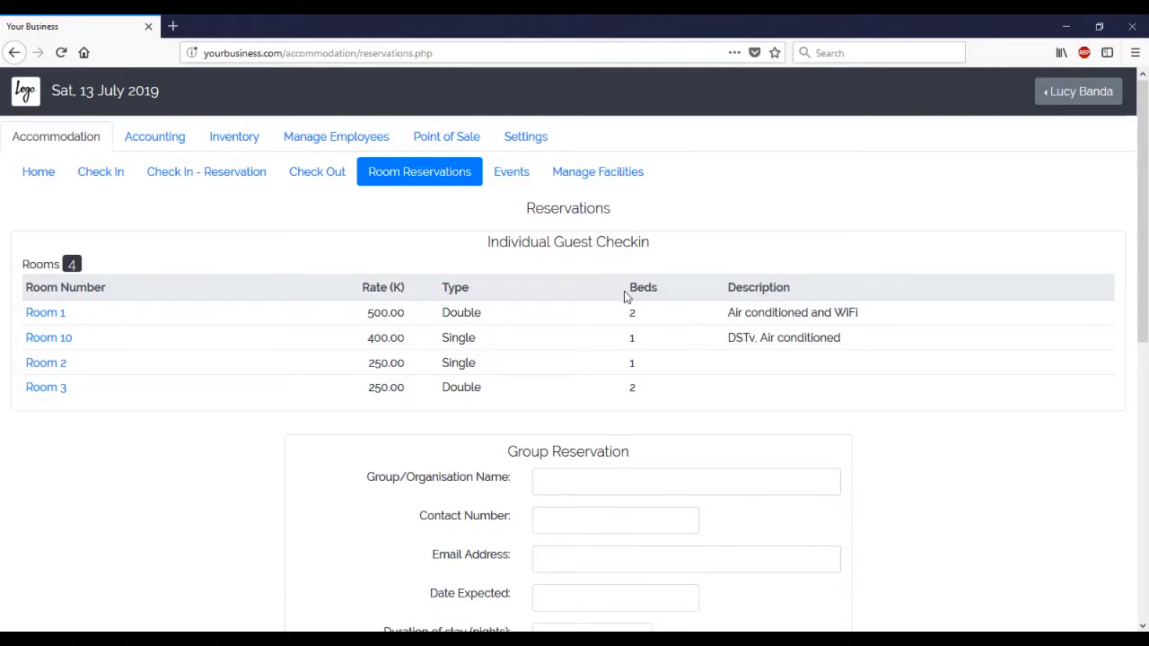
scroll(626, 296, down, 3)
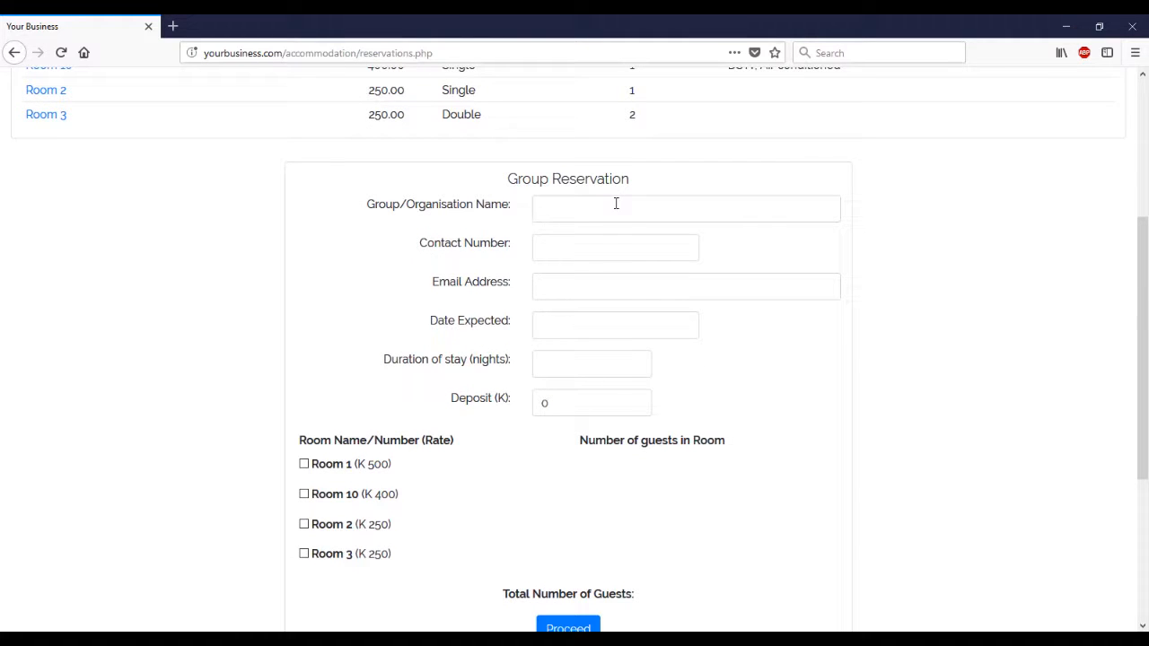
scroll(421, 297, up, 3)
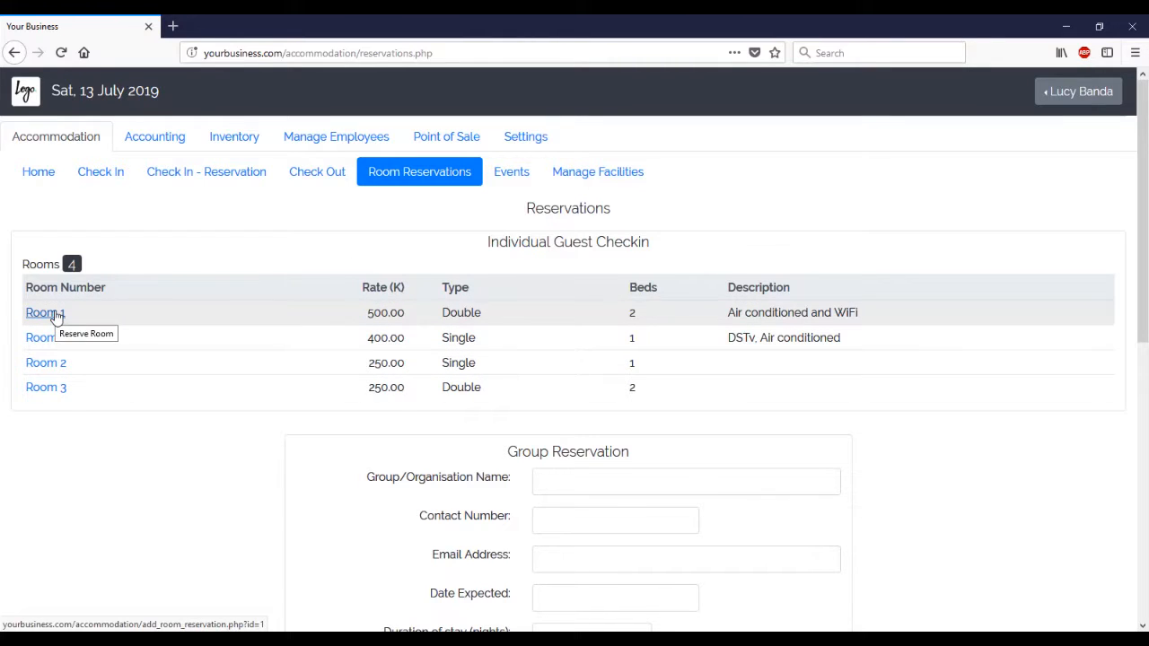
click(56, 314)
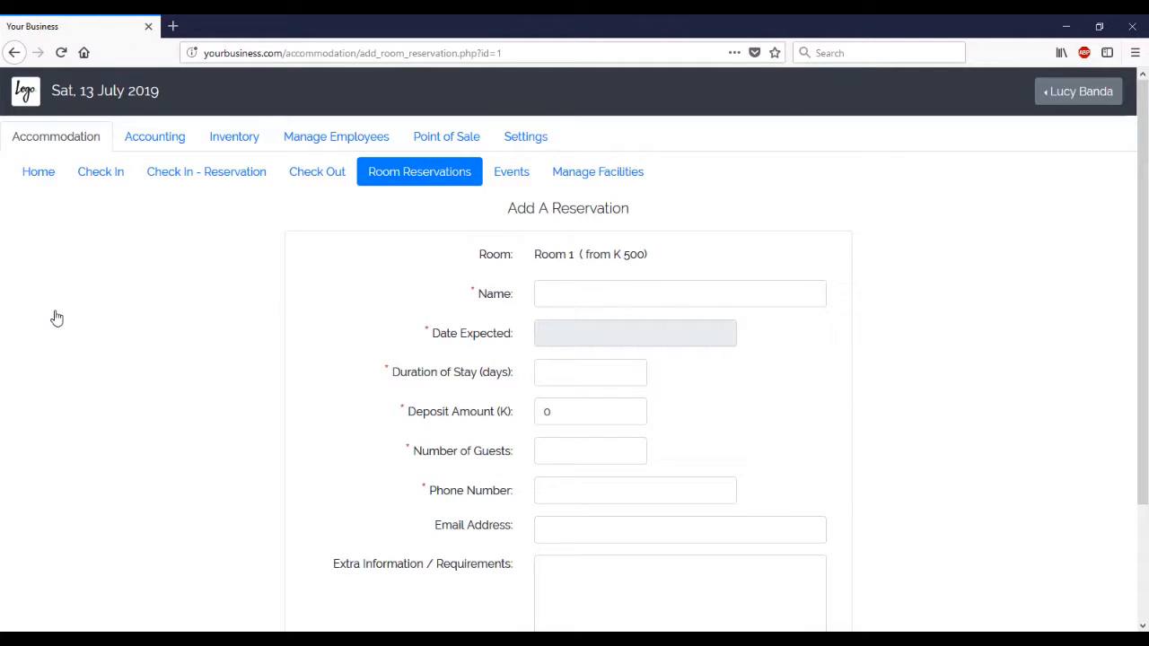
click(612, 294)
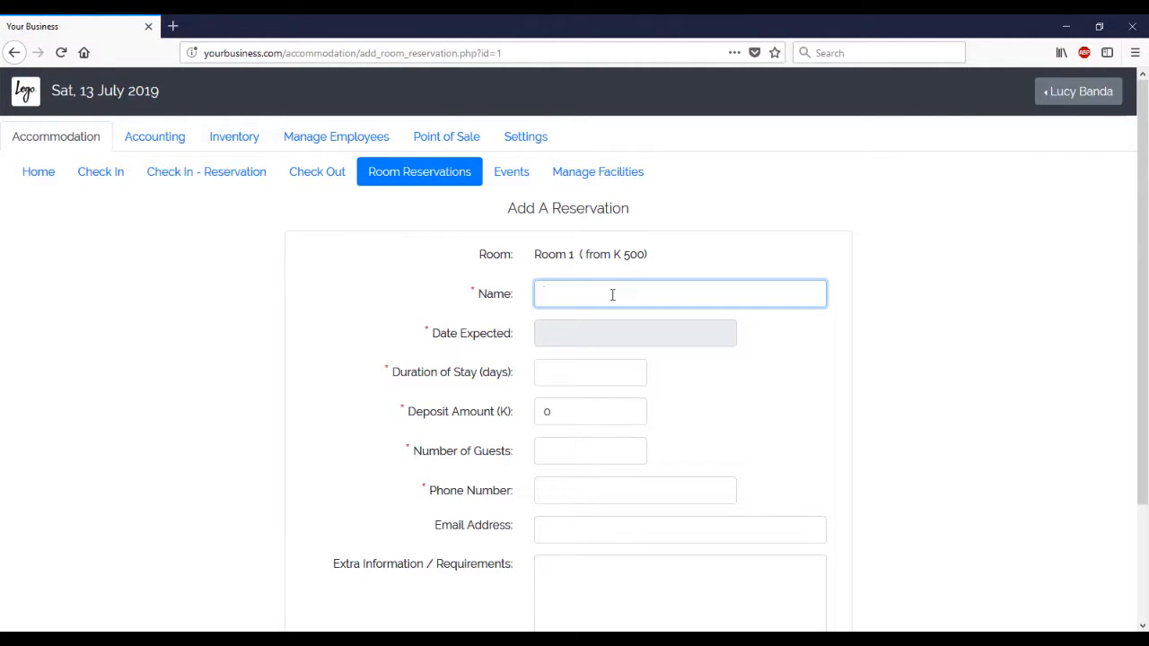
text(Banda)
key(Tab)
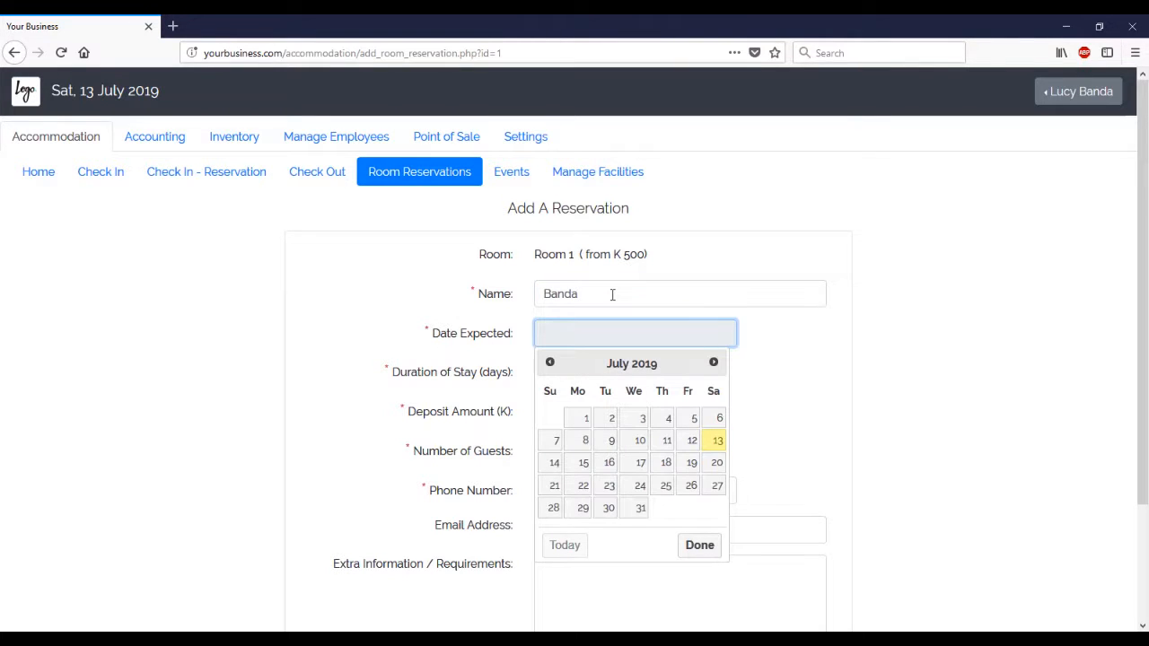
- Set the reservation's expected date to 15 Jul 2019, the duration to 3 days and the deposit to K 500
click(585, 463)
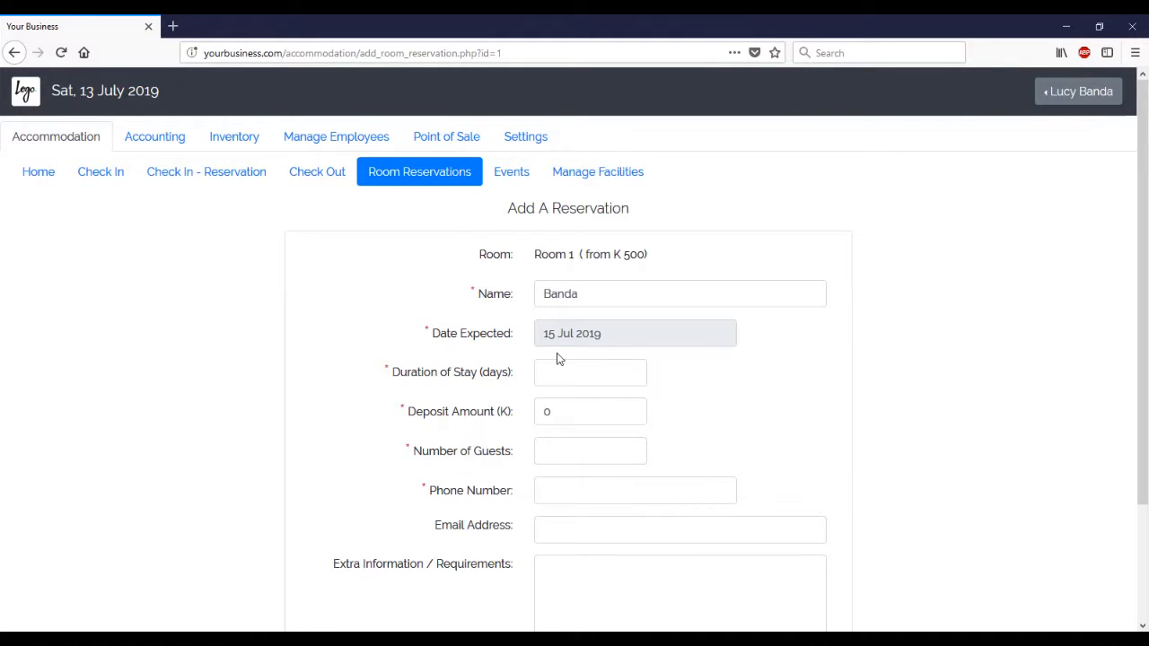
click(558, 365)
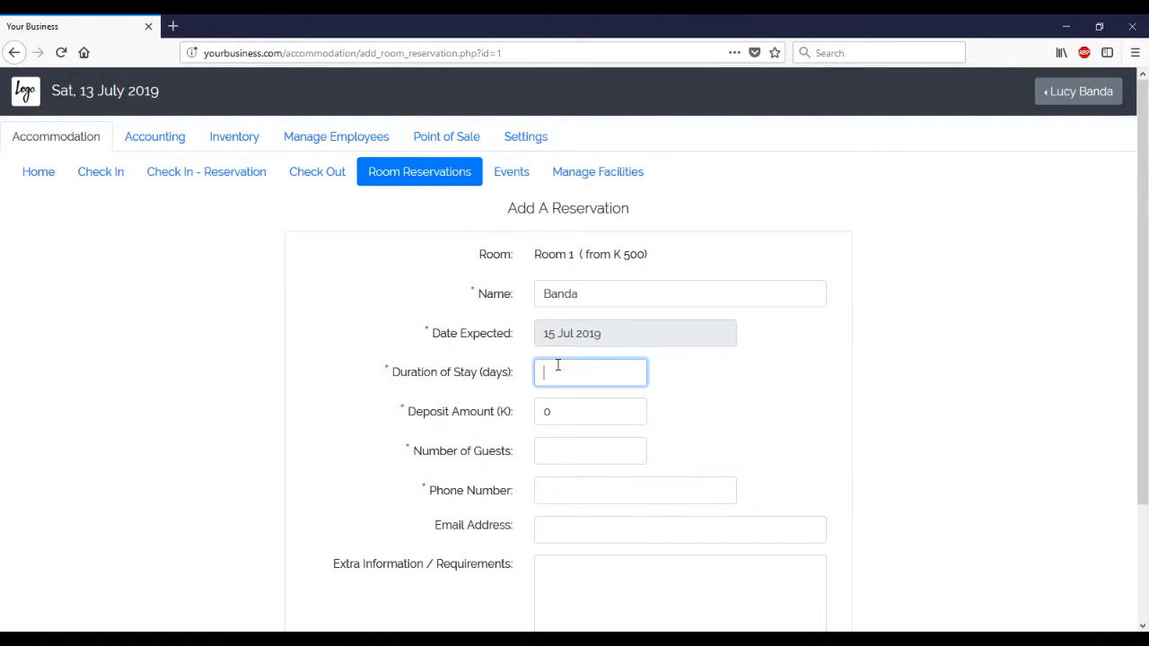
text(3)
click(570, 415)
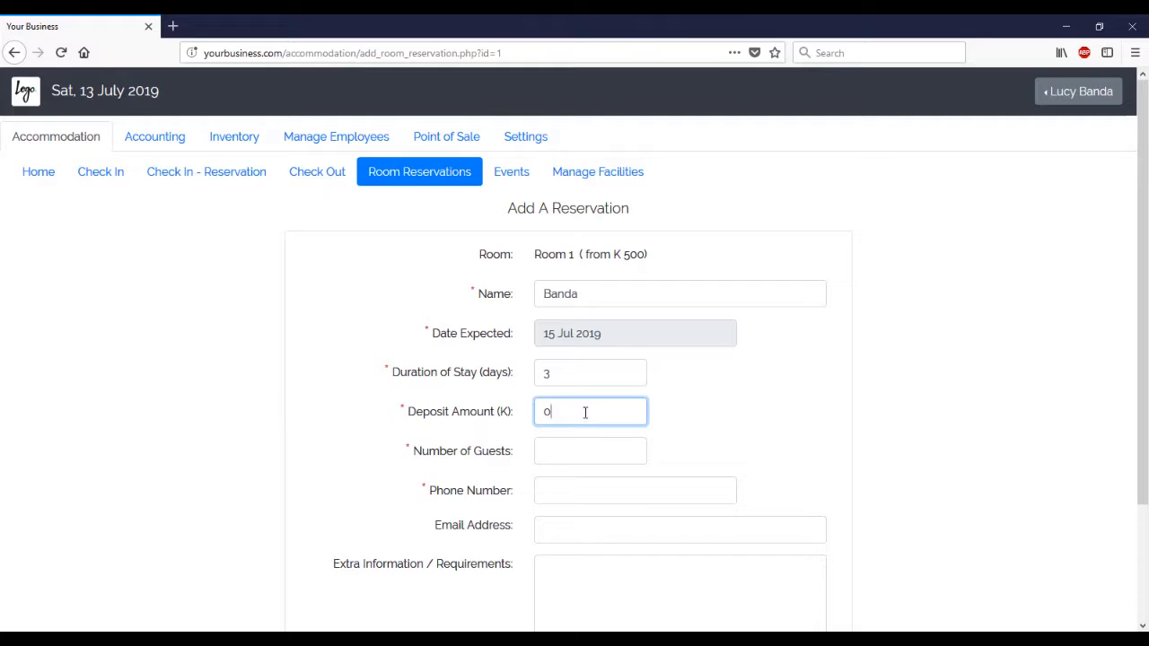
key(BackSpace)
text(500)
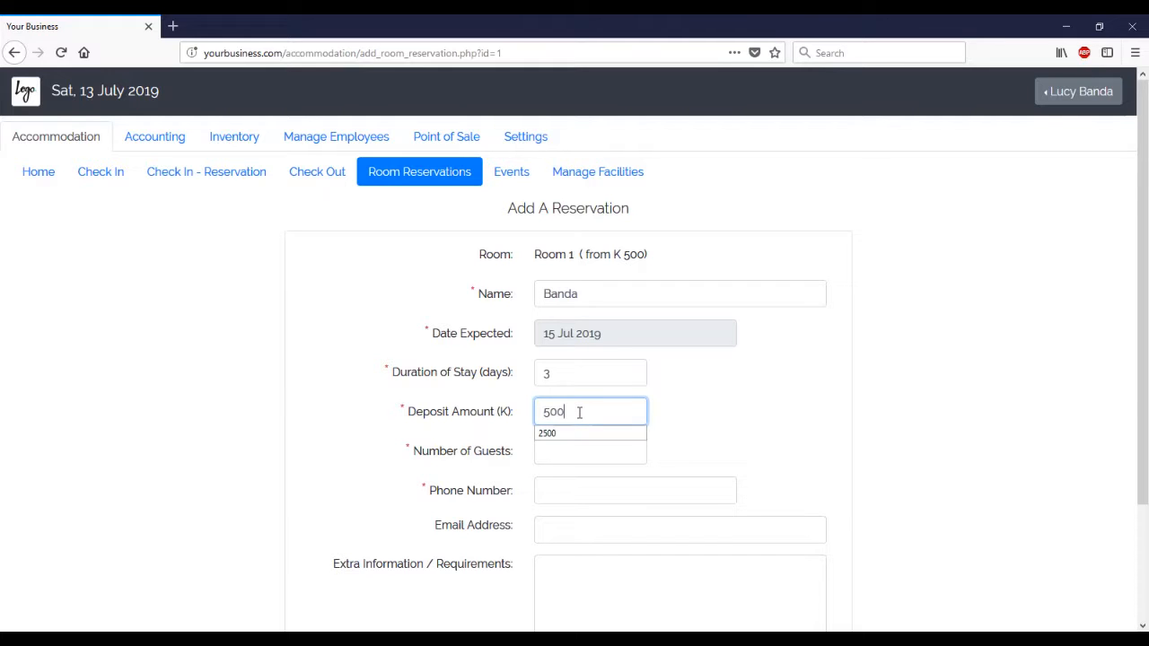
click(731, 411)
- Try 1, 2 and 3 as the number of guests to compare the nightly rates for Room 1
click(599, 446)
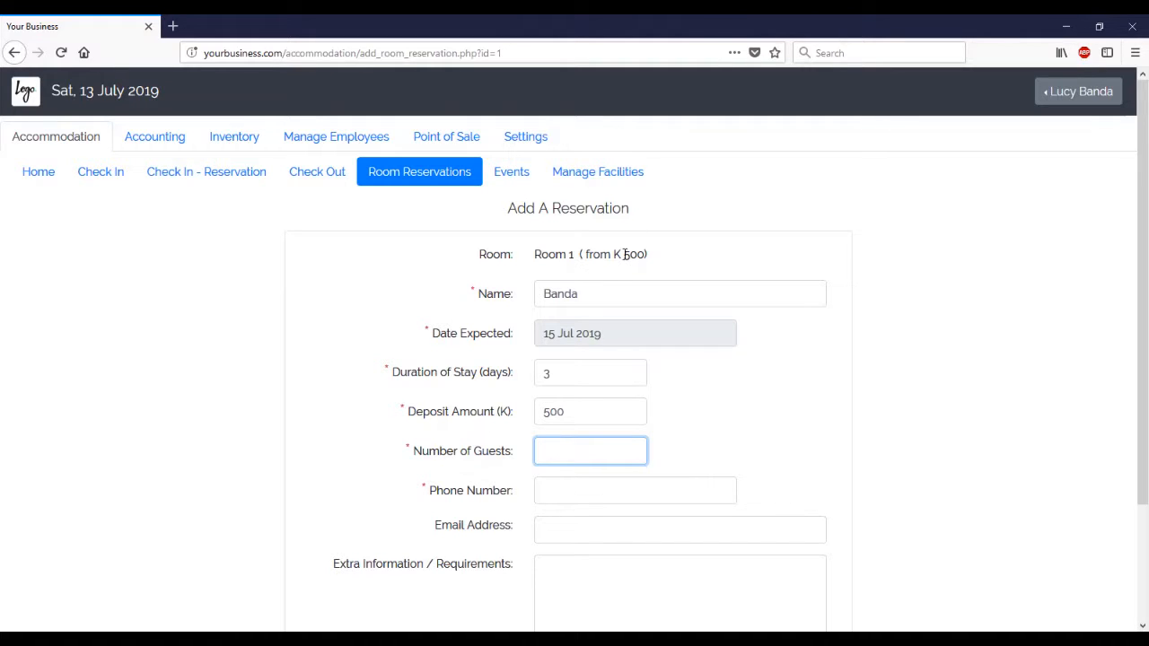
text(1)
key(Tab)
click(556, 458)
key(BackSpace)
text(2)
key(Tab)
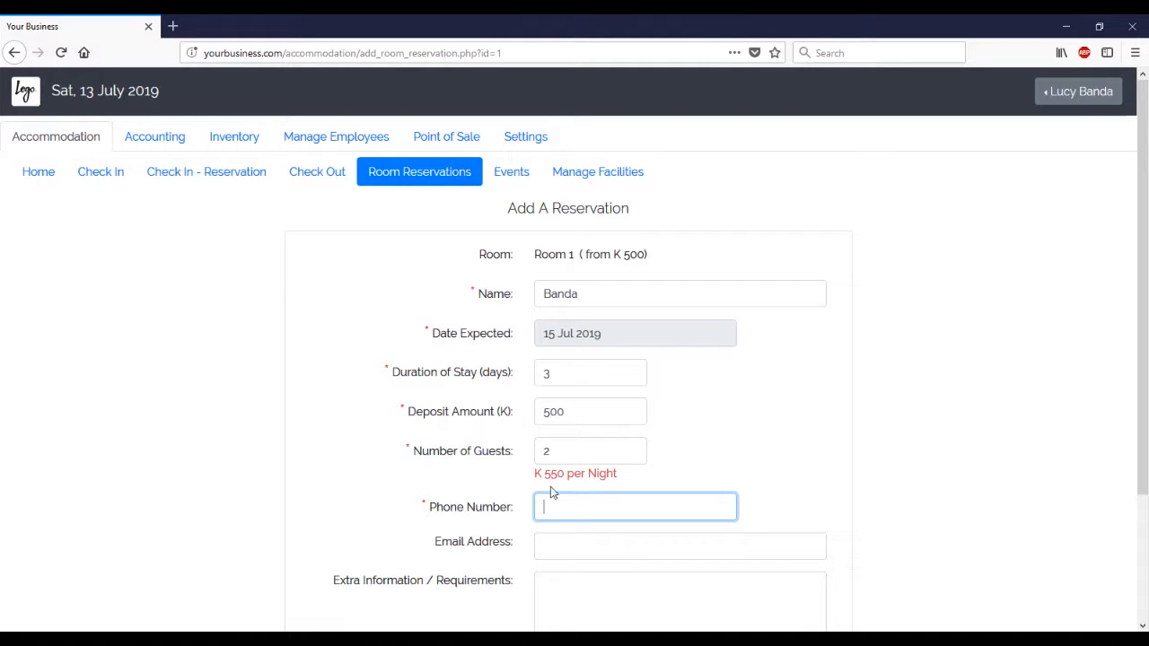
double_click(571, 450)
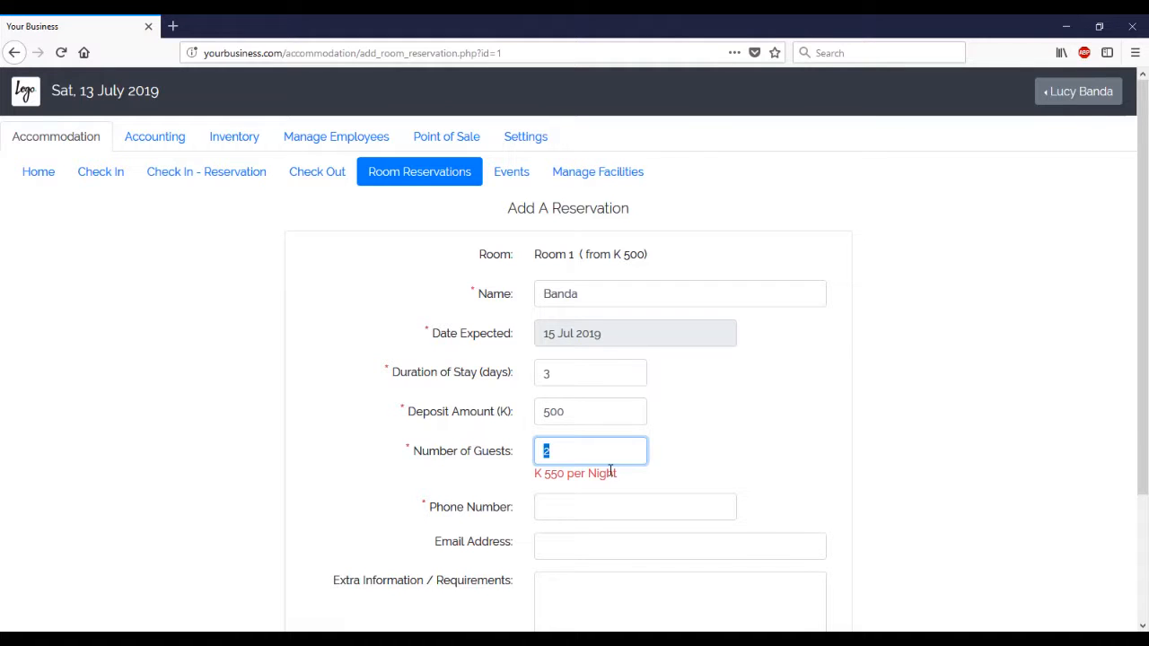
text(3)
key(Tab)
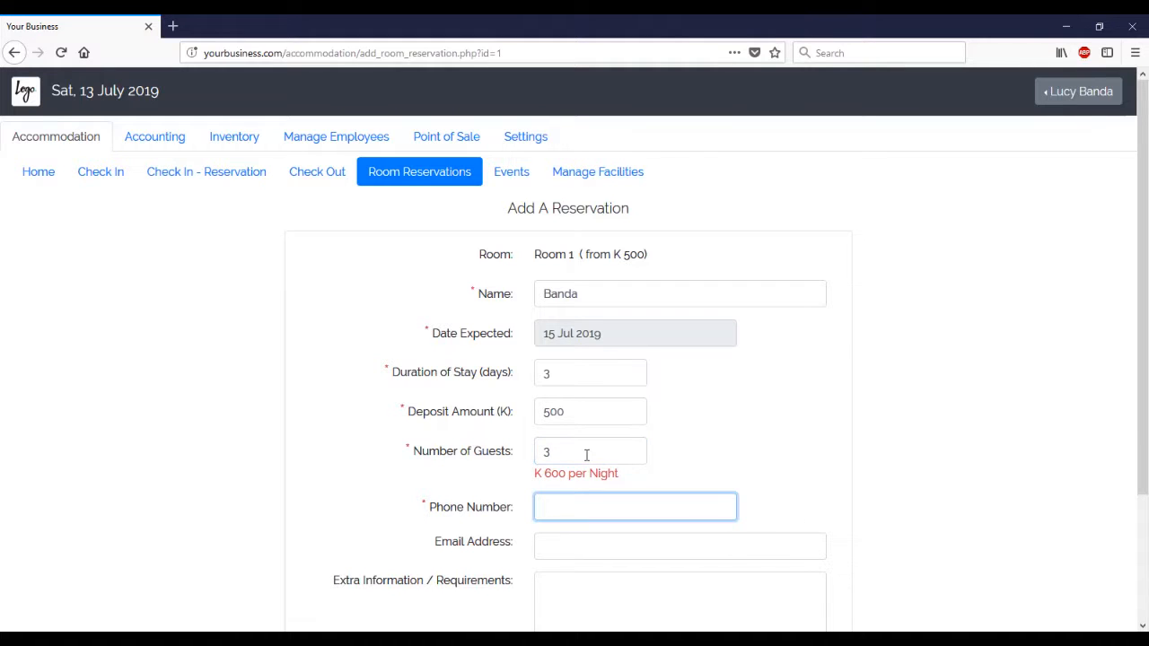
- Set the number of guests to 2 and enter the guest's phone number
click(586, 455)
key(BackSpace)
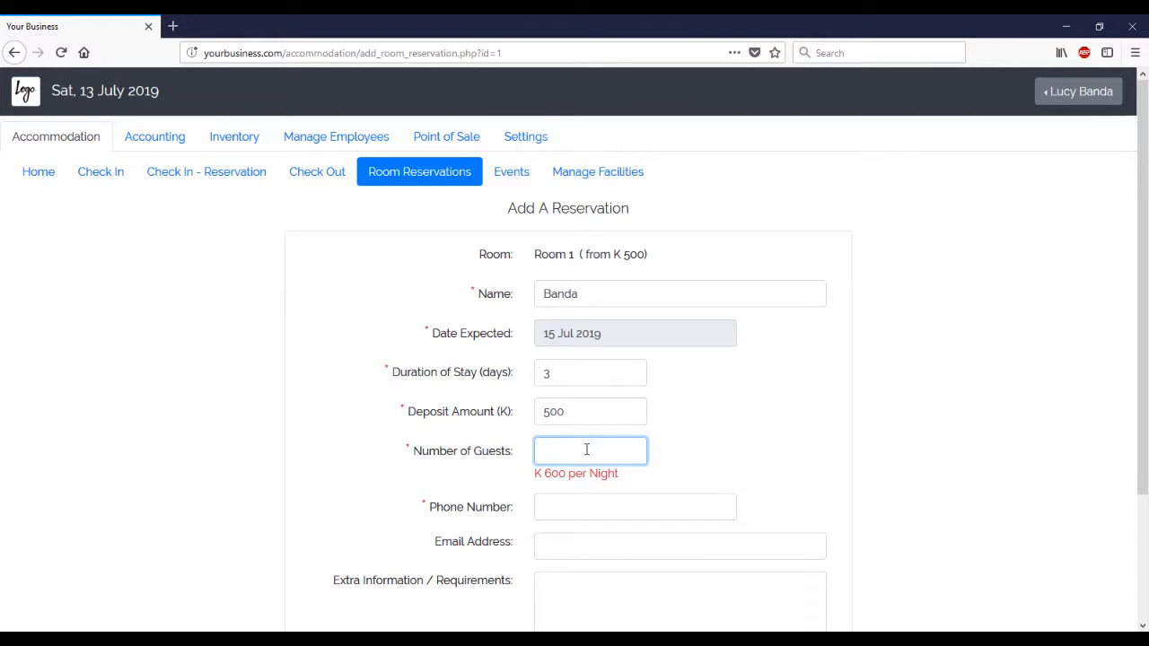
text(2)
key(Tab)
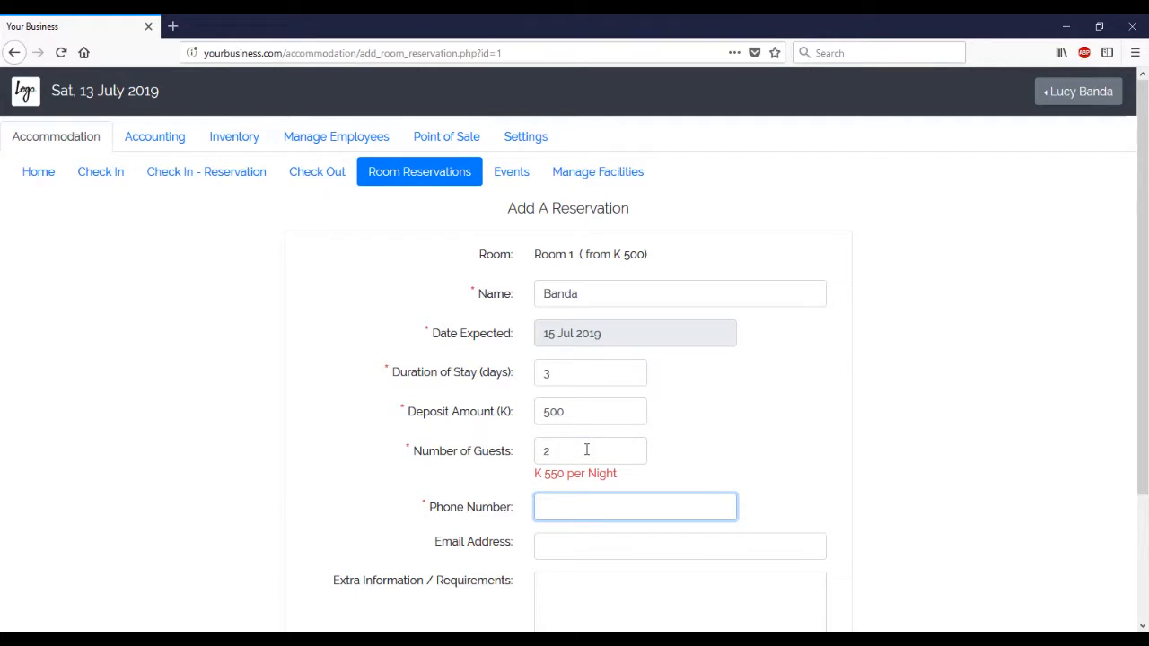
text(09)
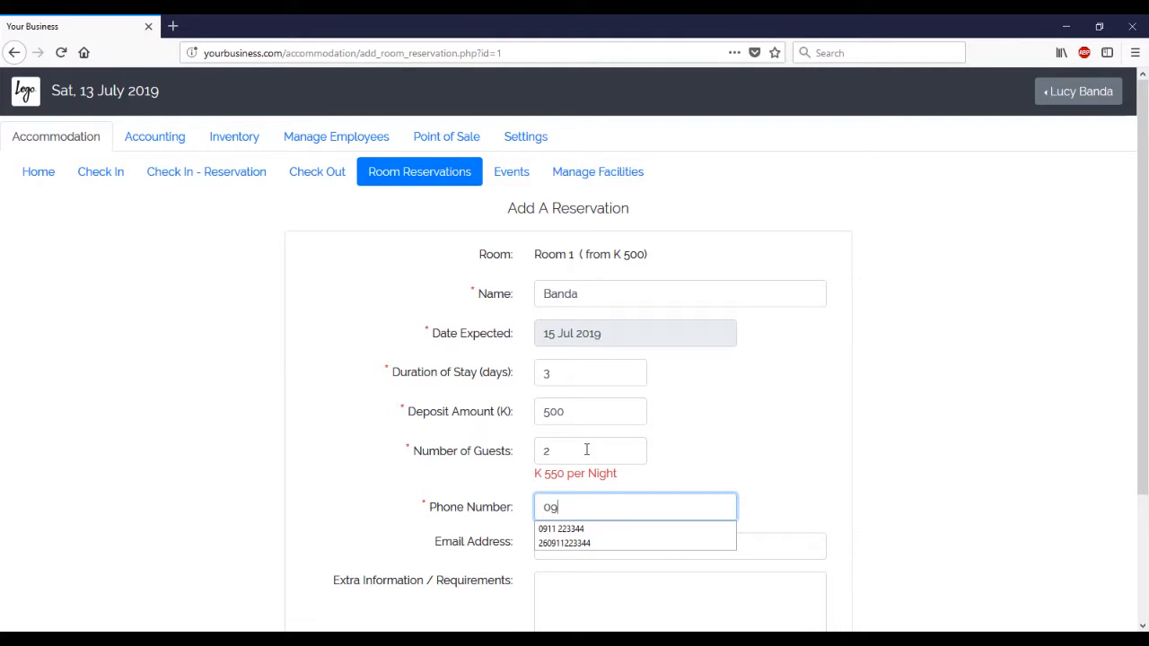
key(Down)
key(Return)
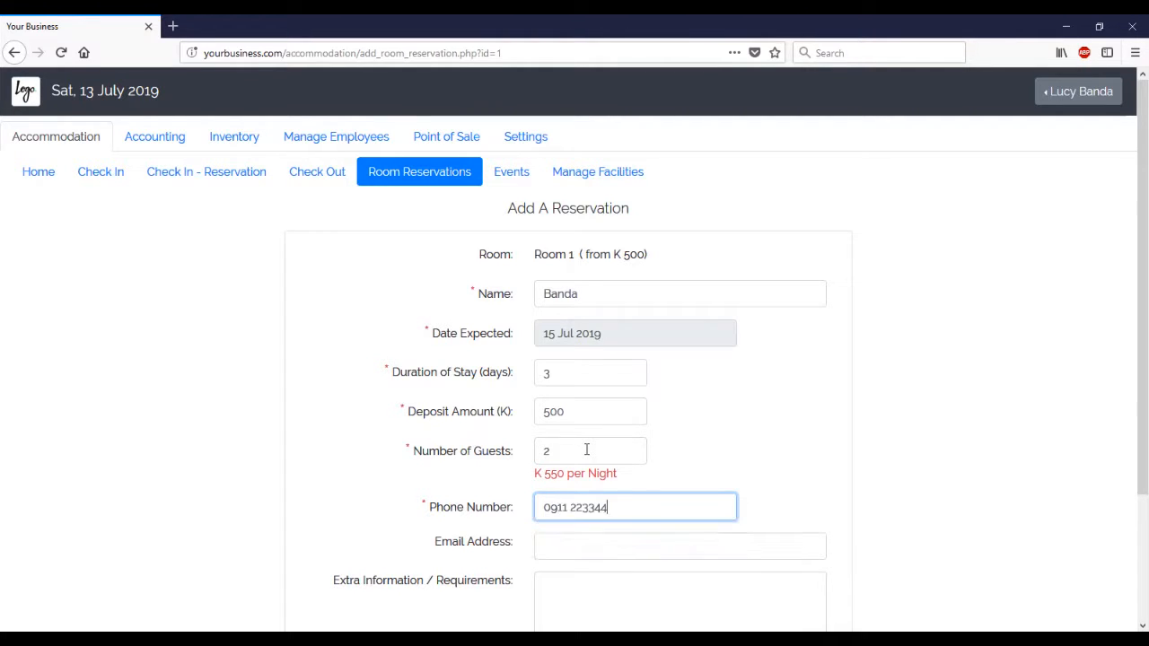
- Add the reservation without an e-mail address or extra requirements and return to the reservations page
click(595, 550)
scroll(595, 549, down, 3)
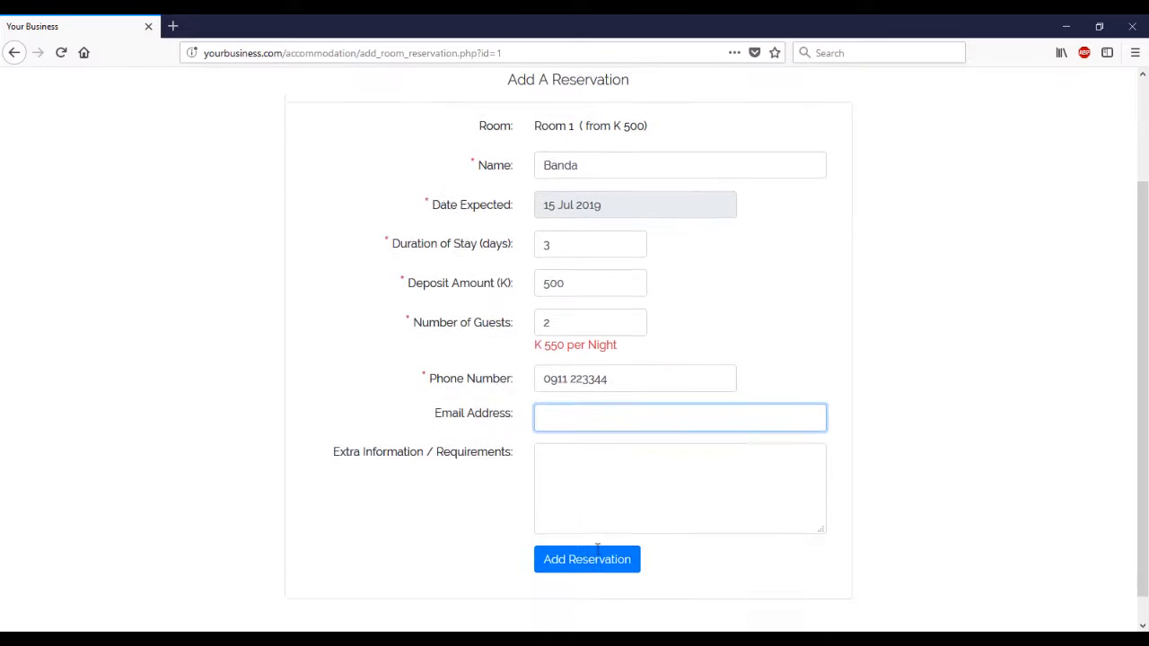
click(606, 443)
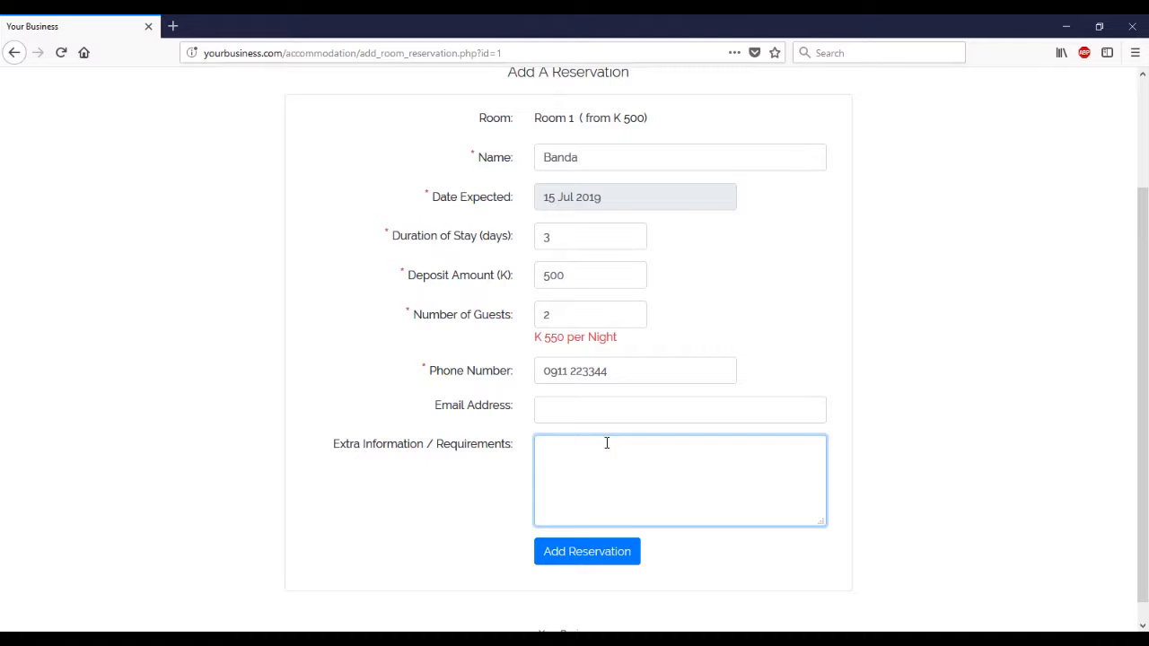
scroll(580, 499, up, 3)
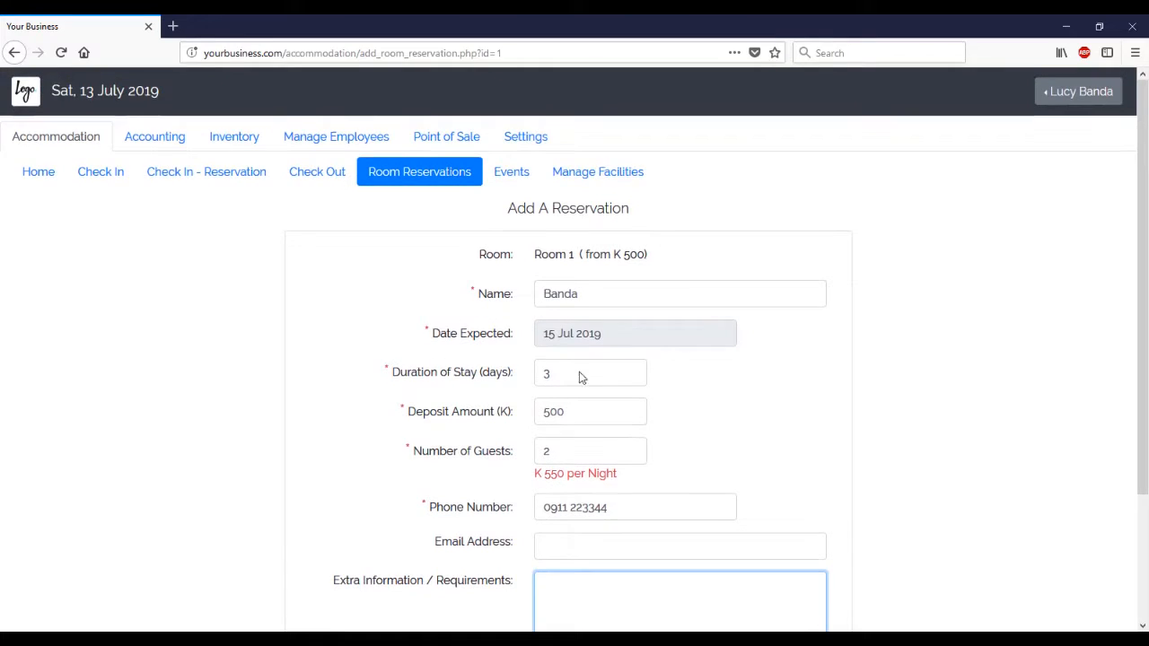
scroll(581, 455, down, 1)
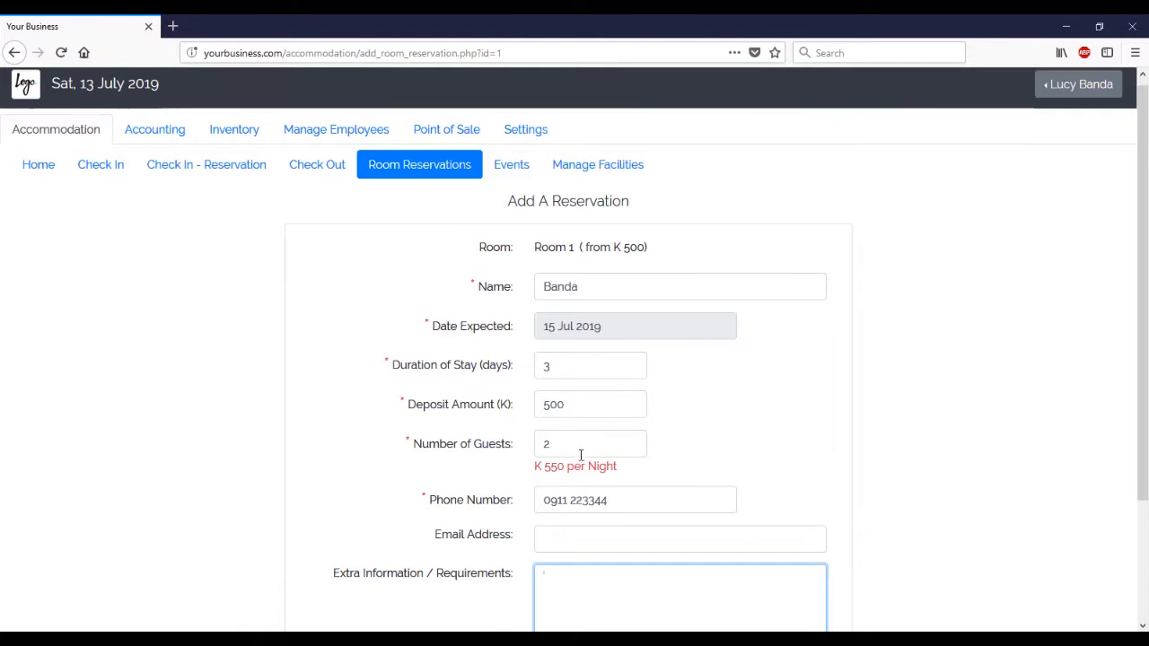
scroll(581, 455, down, 3)
click(579, 530)
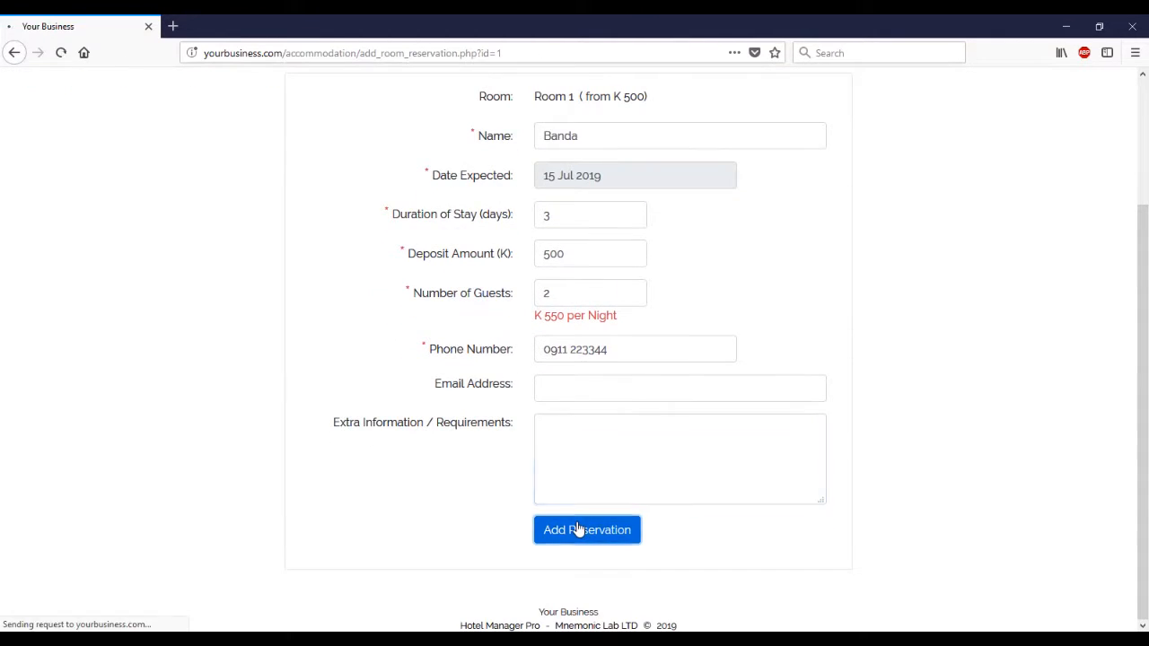
click(578, 234)
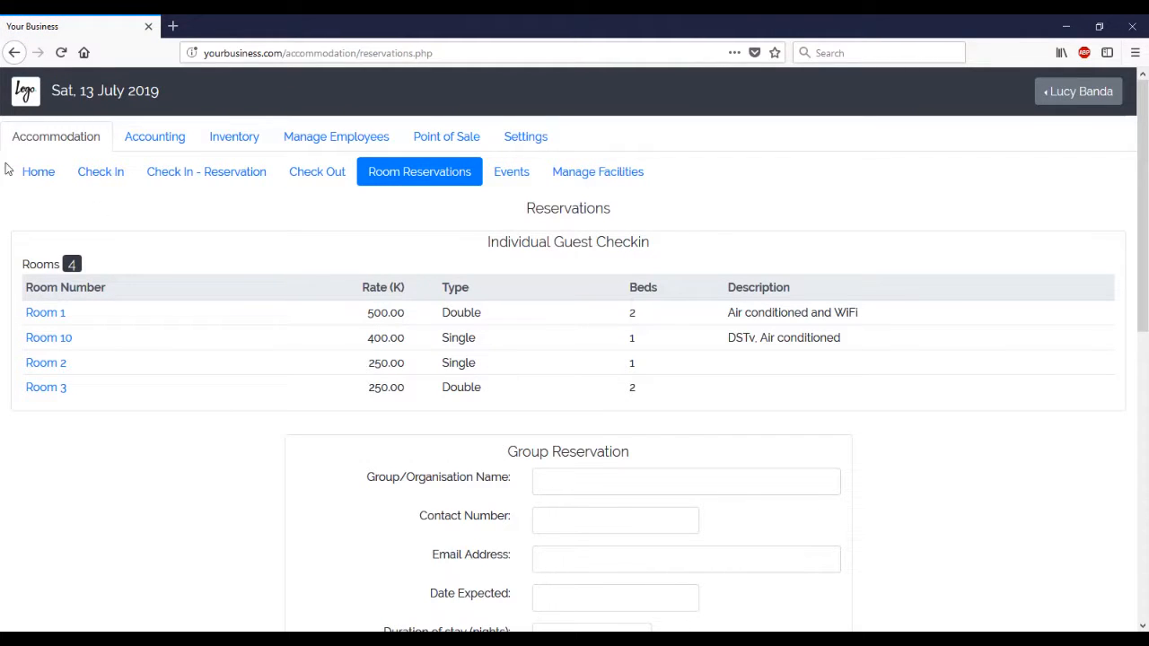
- Open the room reservations from the accommodation overview and check the entry for the new Room 1 reservation
click(41, 171)
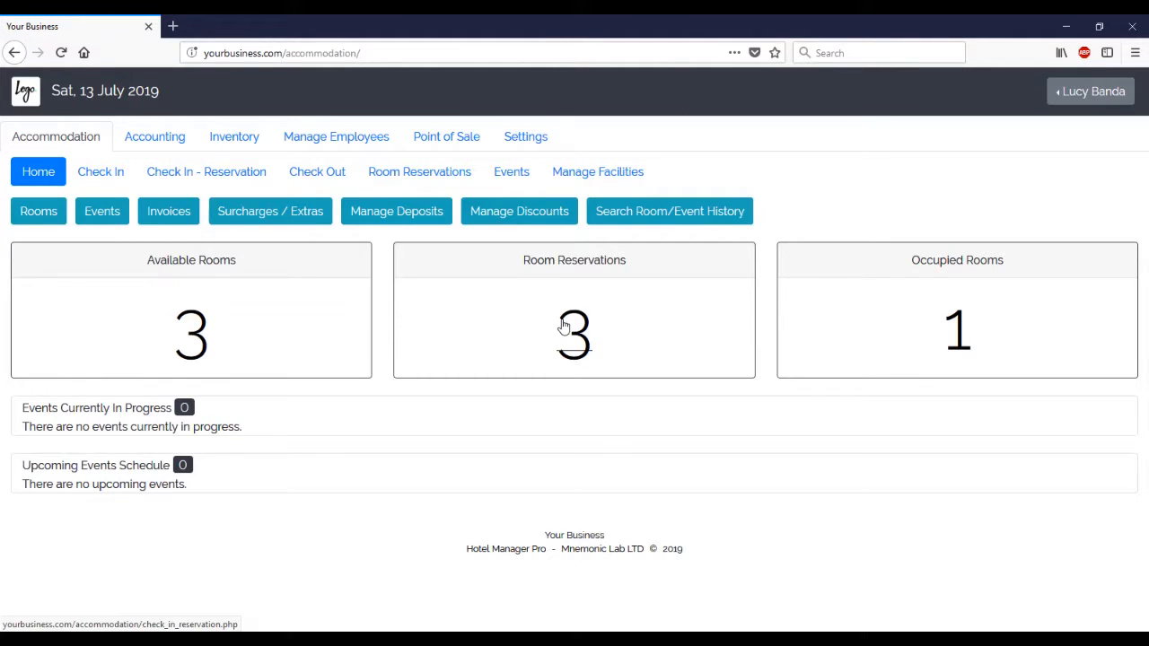
click(570, 330)
scroll(161, 401, down, 1)
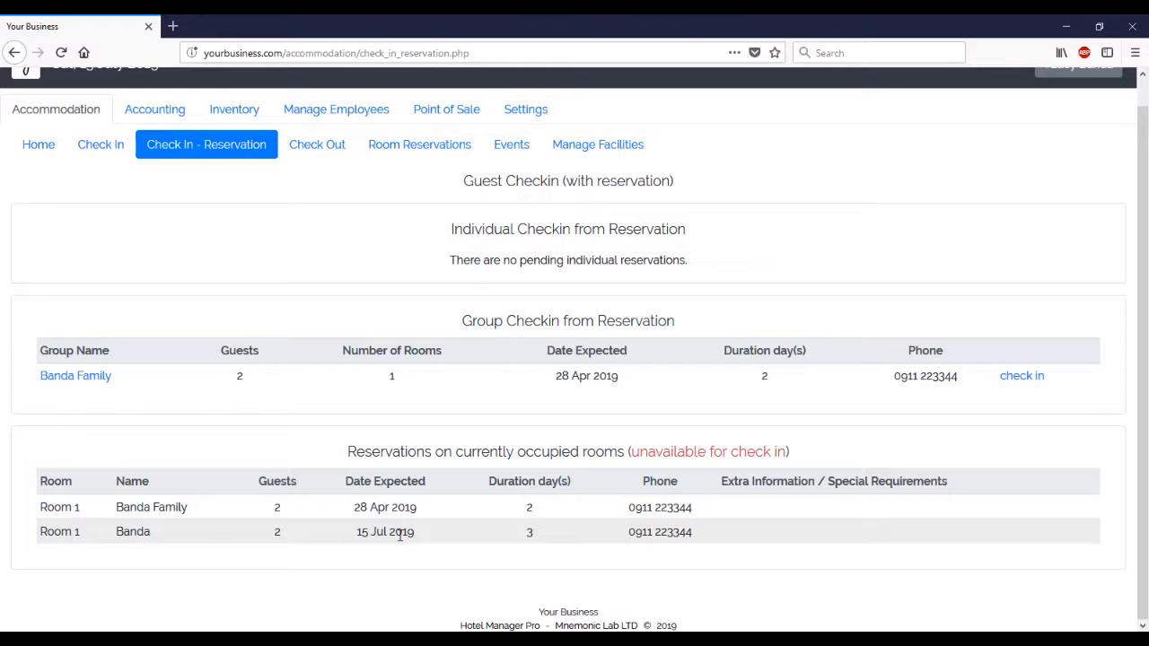
- Start a group reservation with the organisation name "Company Name" and enter its contact phone number
click(418, 149)
scroll(513, 242, down, 5)
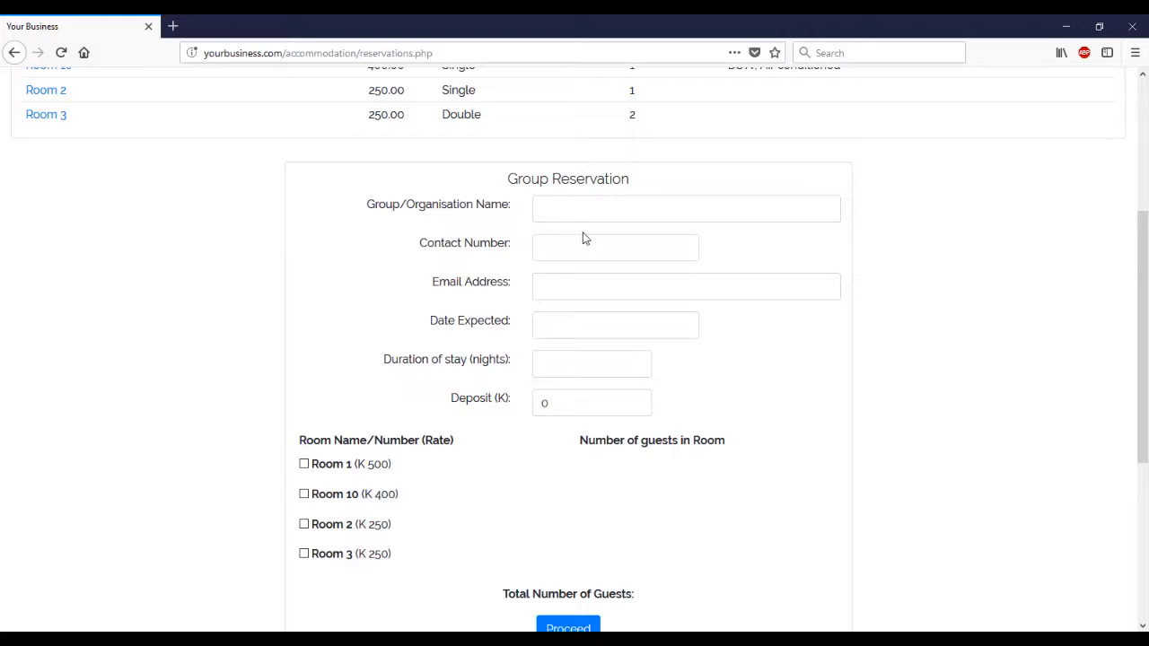
click(604, 208)
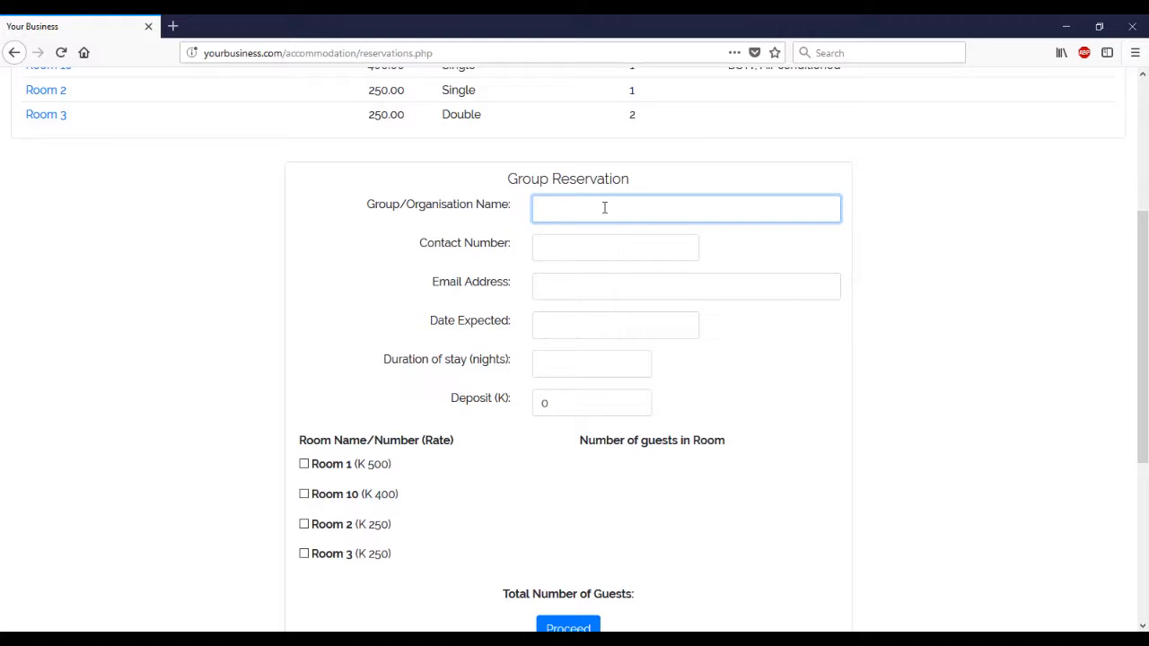
text(Comn)
text(pan)
text(y Name)
key(Tab)
text(09)
key(Down)
key(Return)
key(Tab)
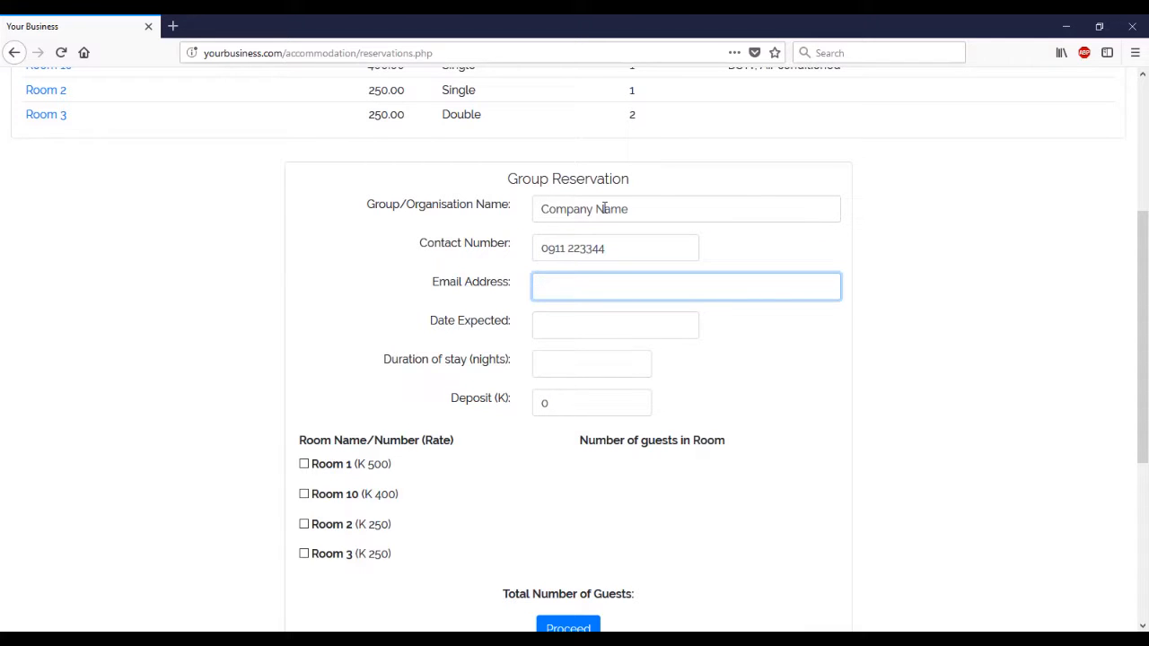
- Set the group's expected date to 15 Jul 2019 and the stay to 5 nights, keeping the deposit at K 0
key(Tab)
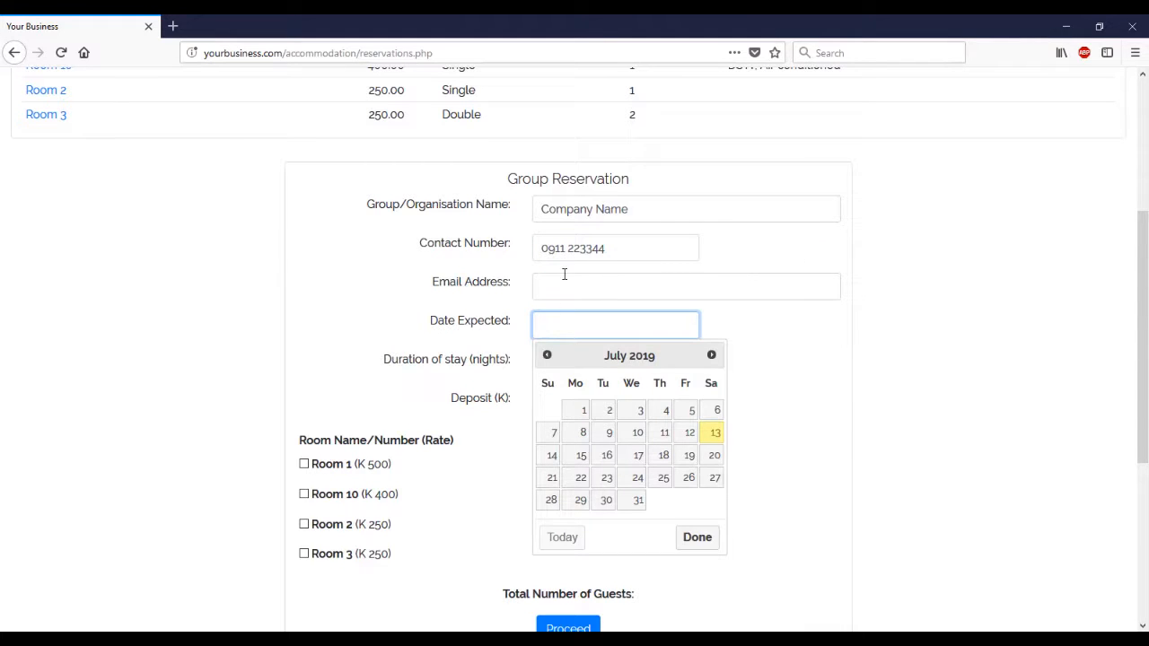
click(581, 456)
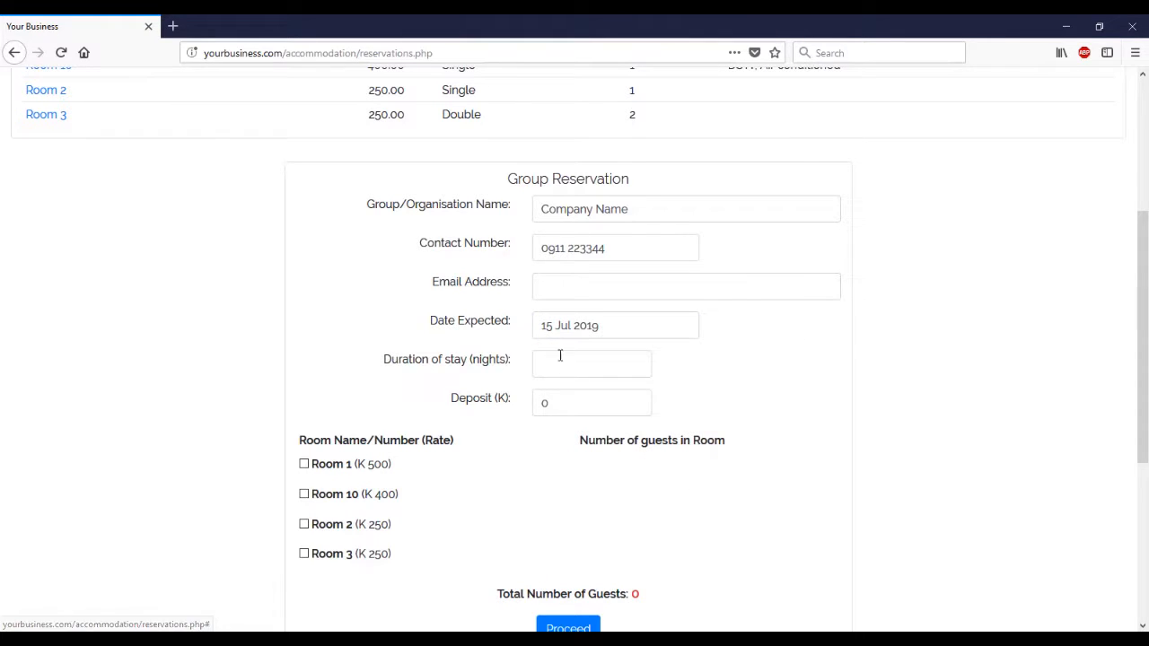
click(562, 359)
text(5)
click(568, 411)
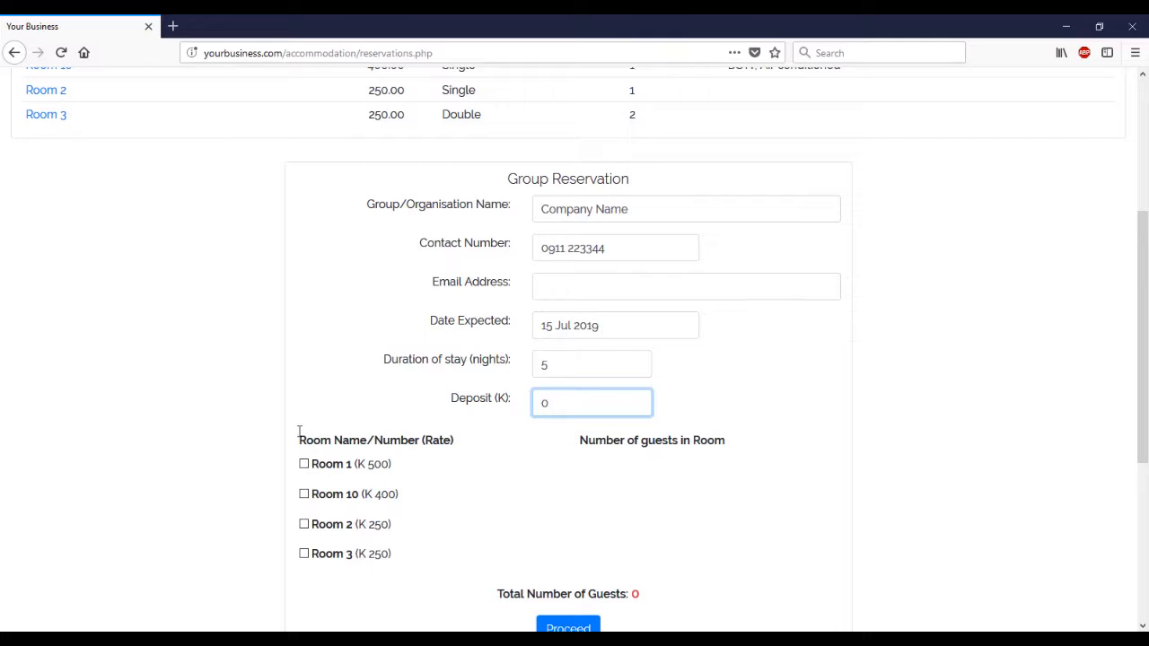
- Try to include Room 1 in the group reservation and dismiss the resulting notice
scroll(202, 395, down, 1)
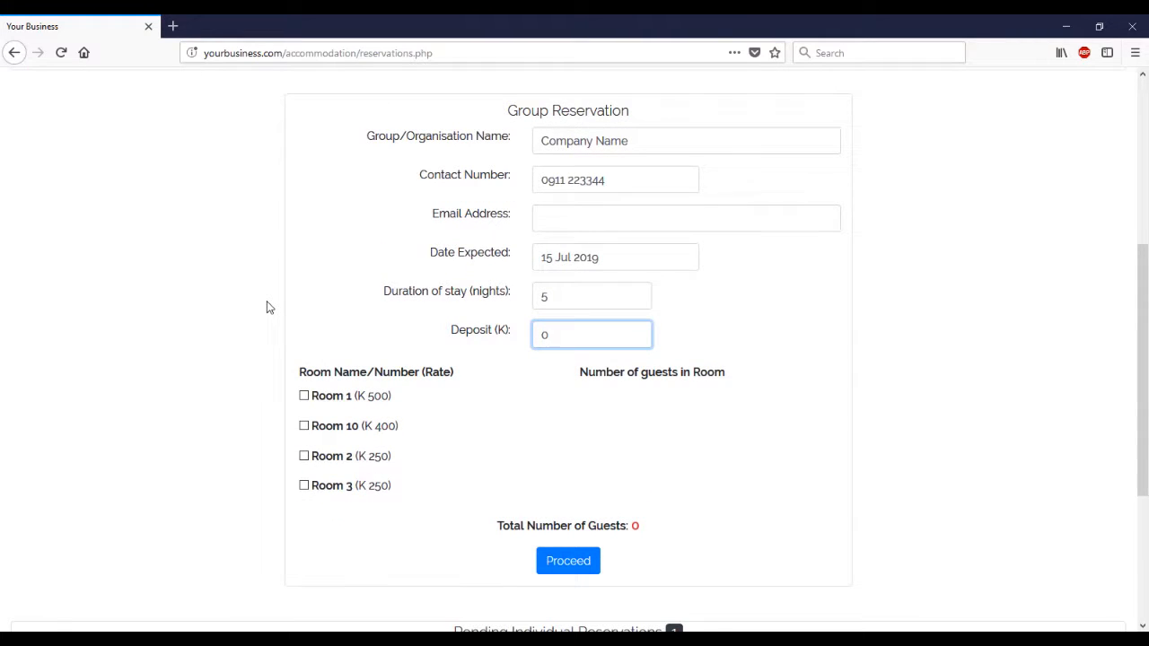
click(317, 398)
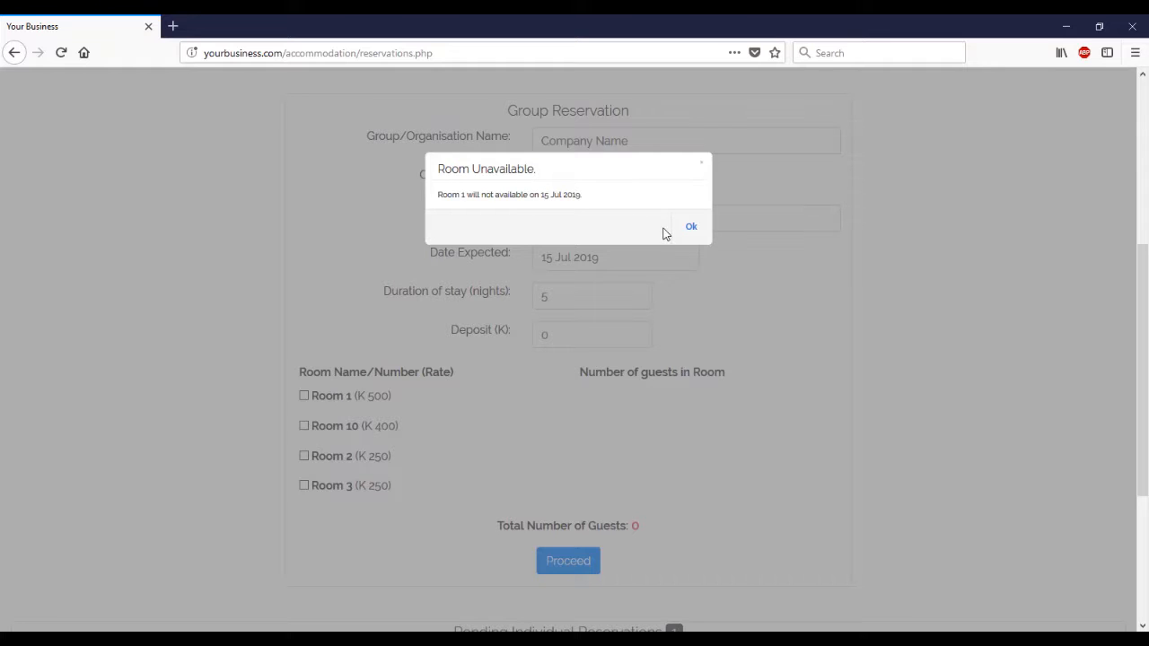
click(697, 228)
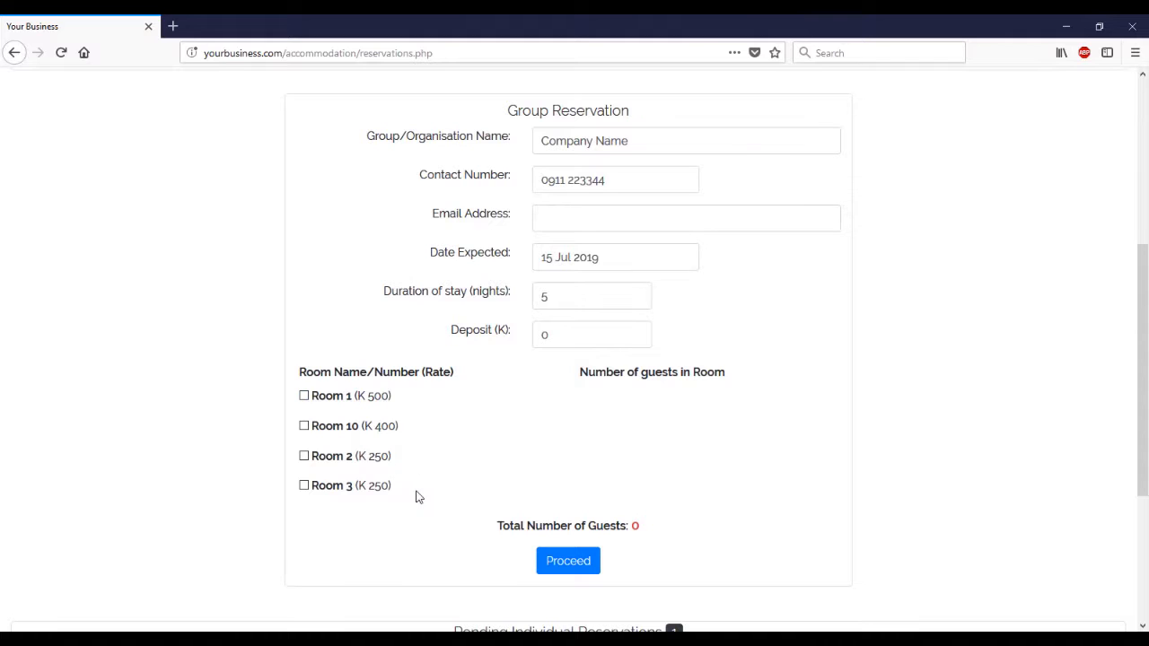
- Assign 2 guests to Room 10 and 1 guest each to Room 2 and Room 3 in the group reservation
click(379, 431)
click(594, 426)
text(2)
click(364, 456)
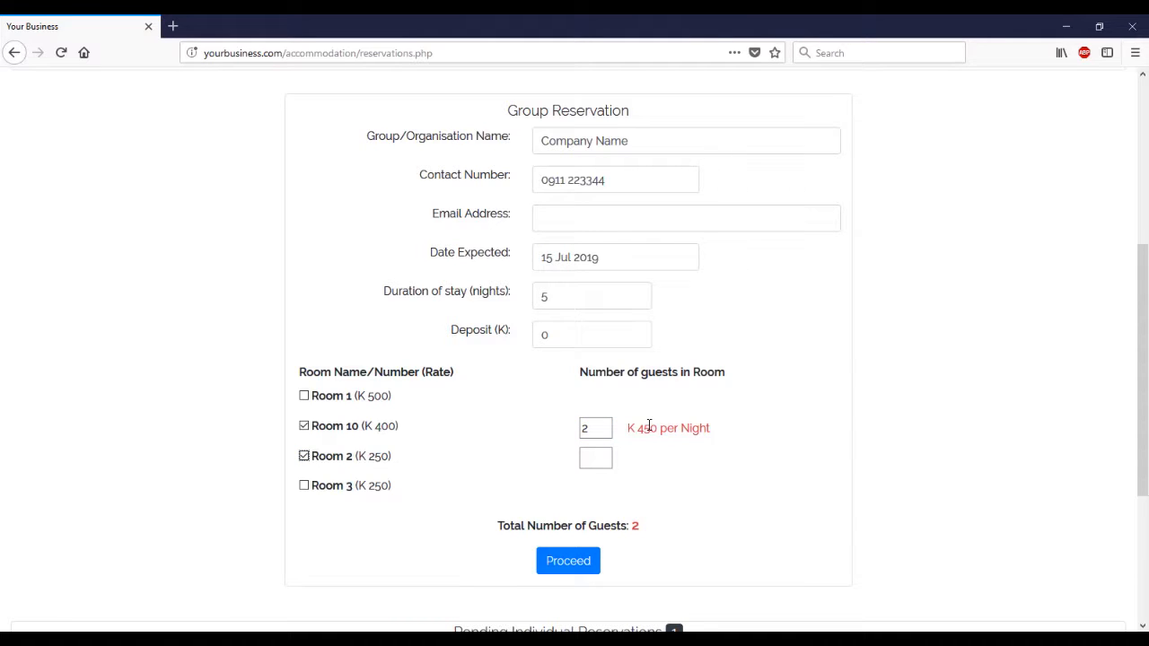
click(599, 455)
text(1)
click(346, 489)
click(596, 483)
text(1)
click(305, 397)
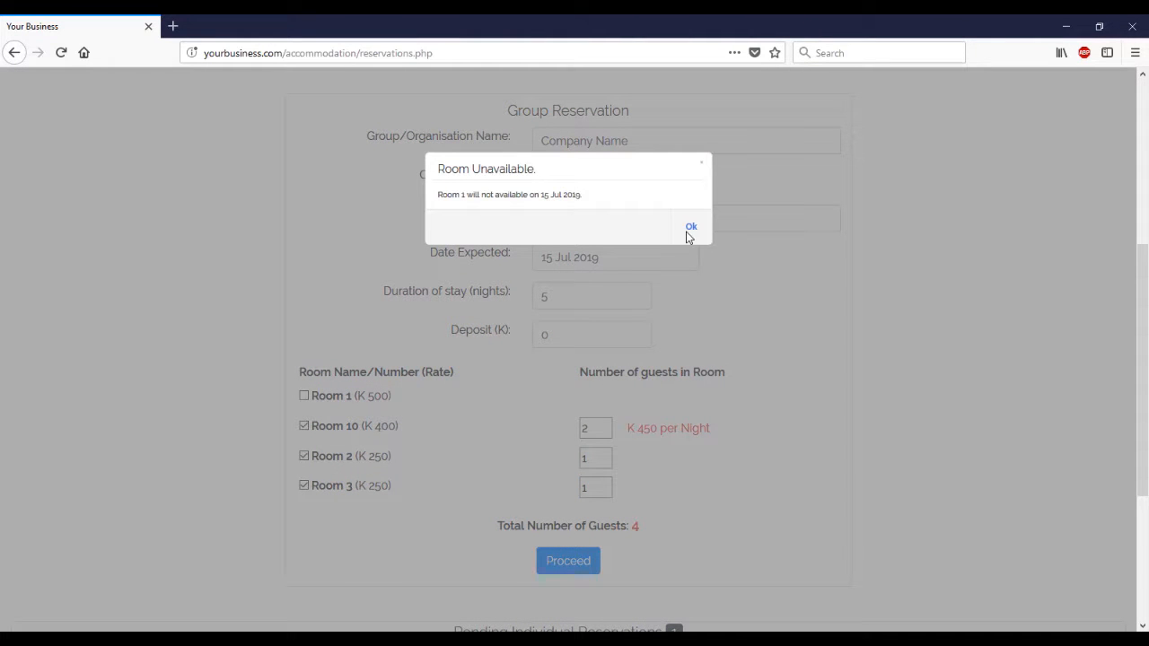
click(690, 231)
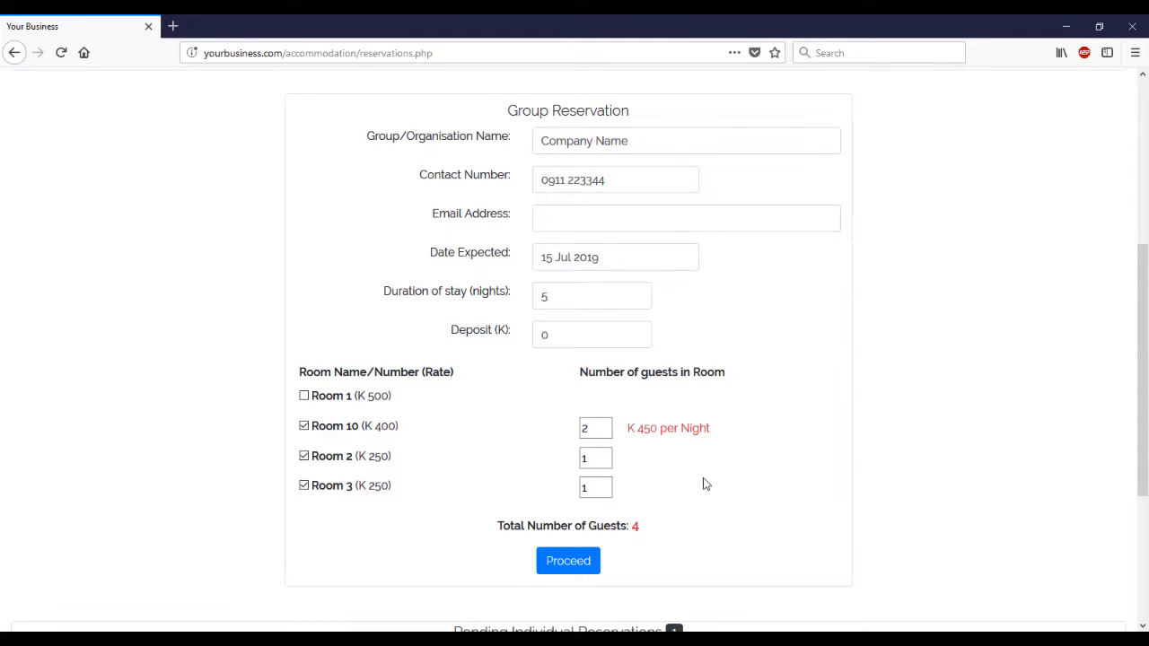
- Proceed with the group reservation, reserve the selected rooms and leave the confirmation page
click(577, 561)
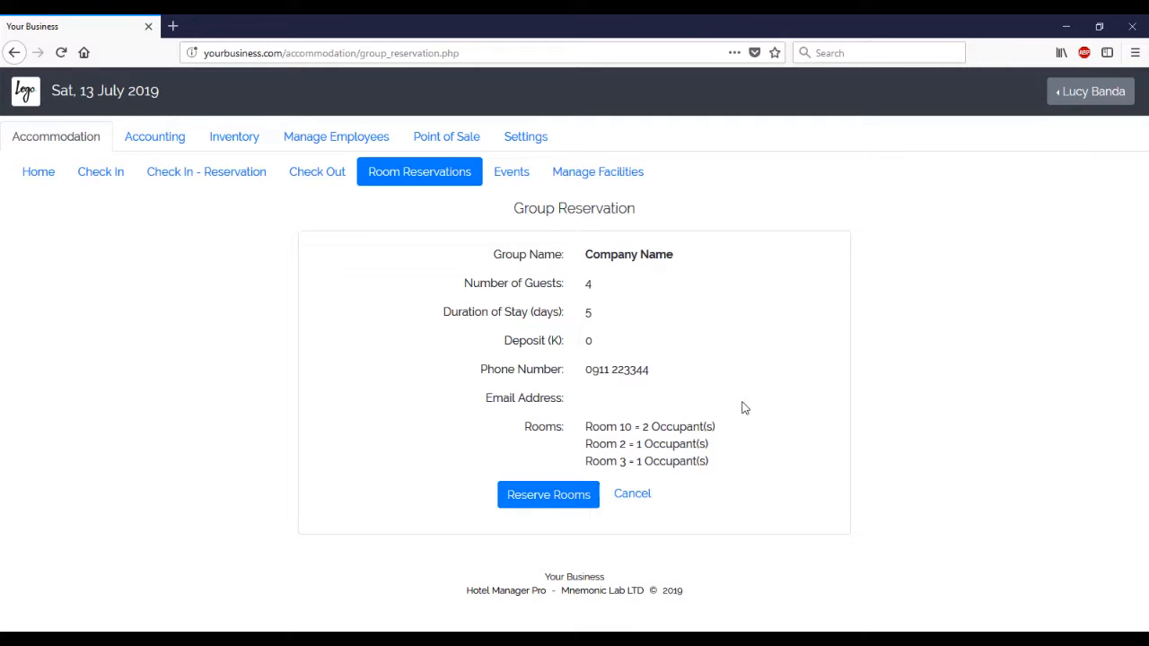
click(531, 499)
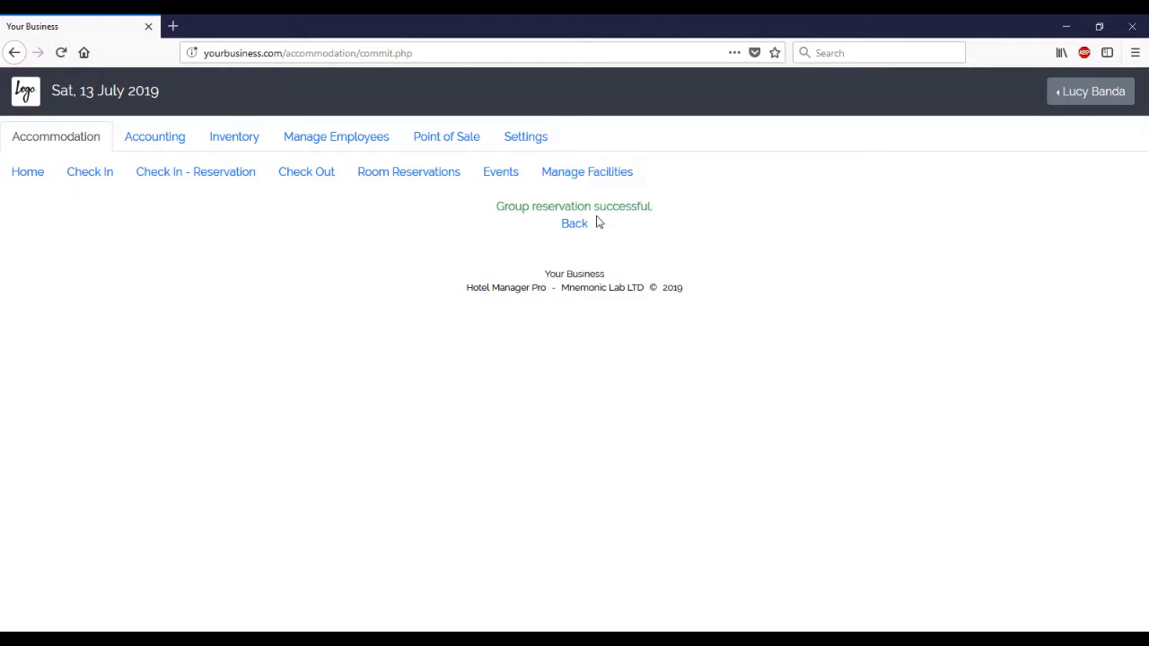
click(579, 224)
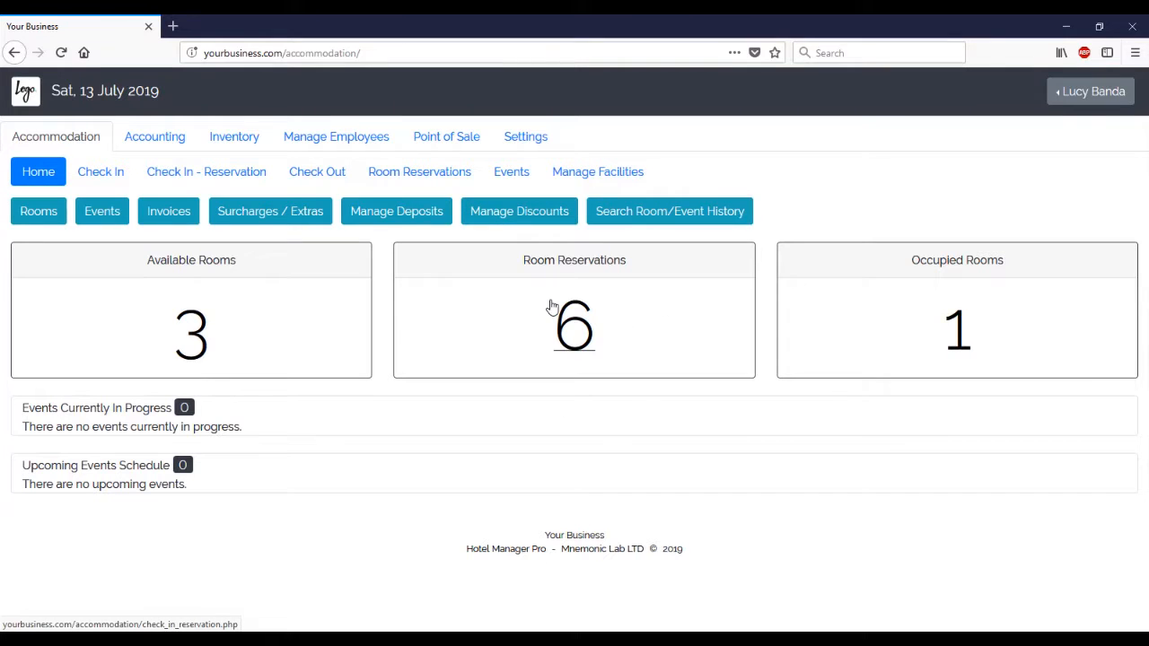
- Open the pending individual reservation for Room 1 for modification
click(567, 325)
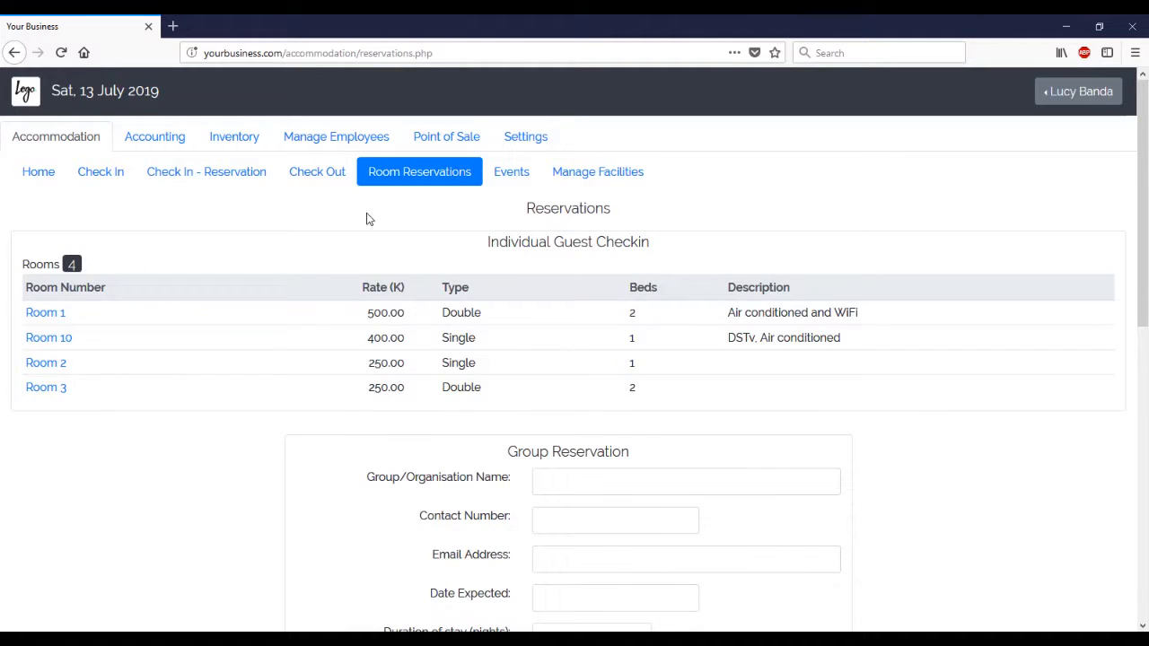
click(409, 173)
scroll(406, 215, down, 10)
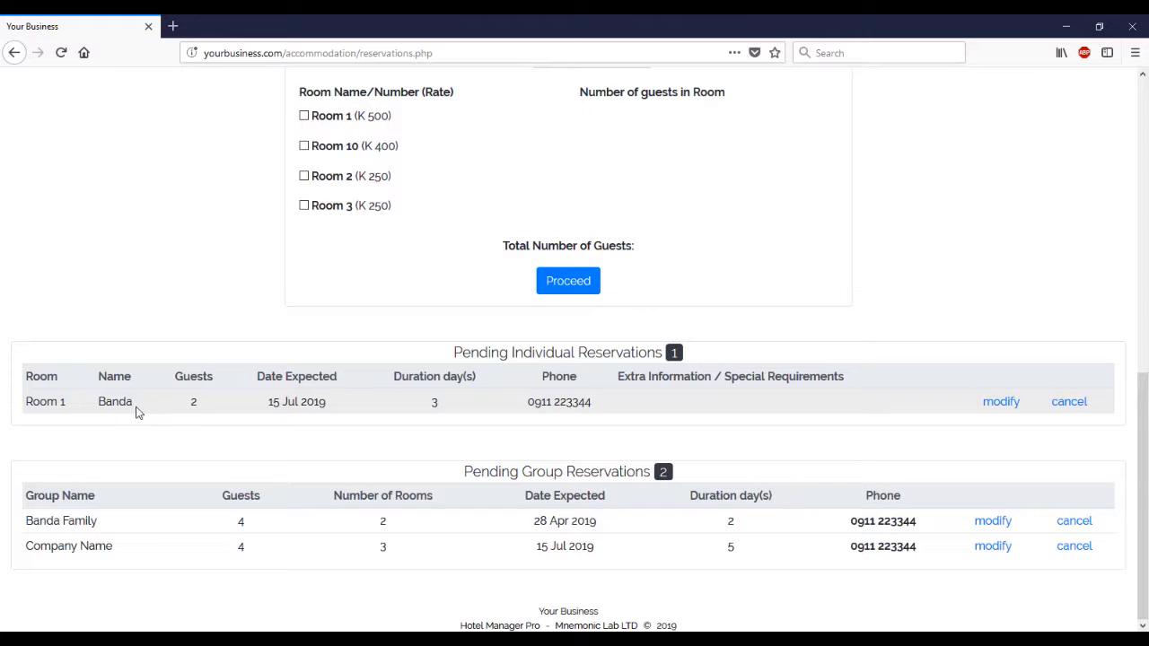
click(1001, 403)
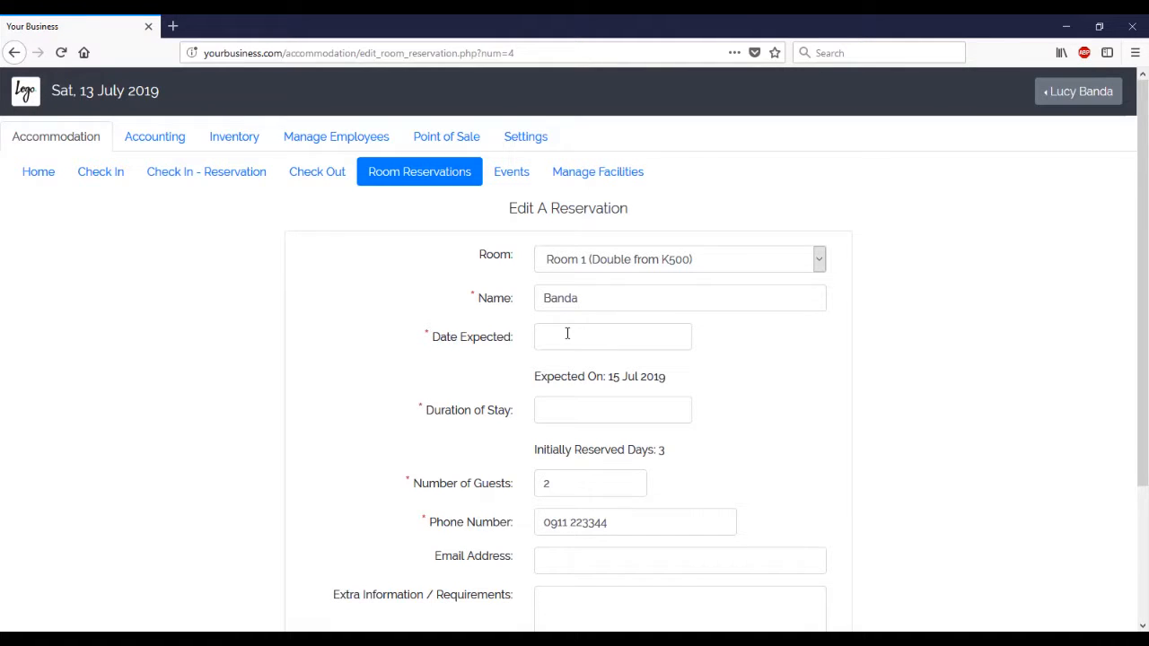
- Set the Room 1 reservation's expected date to 14 Jul 2019 and its duration of stay to 2
scroll(567, 333, down, 2)
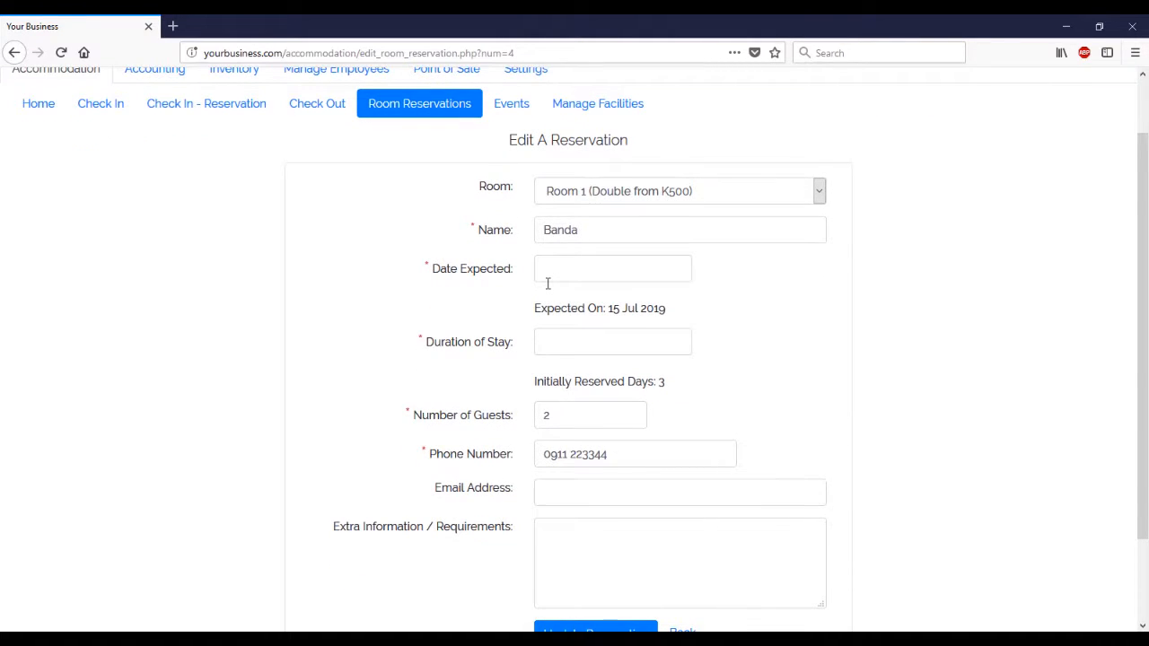
scroll(590, 391, down, 3)
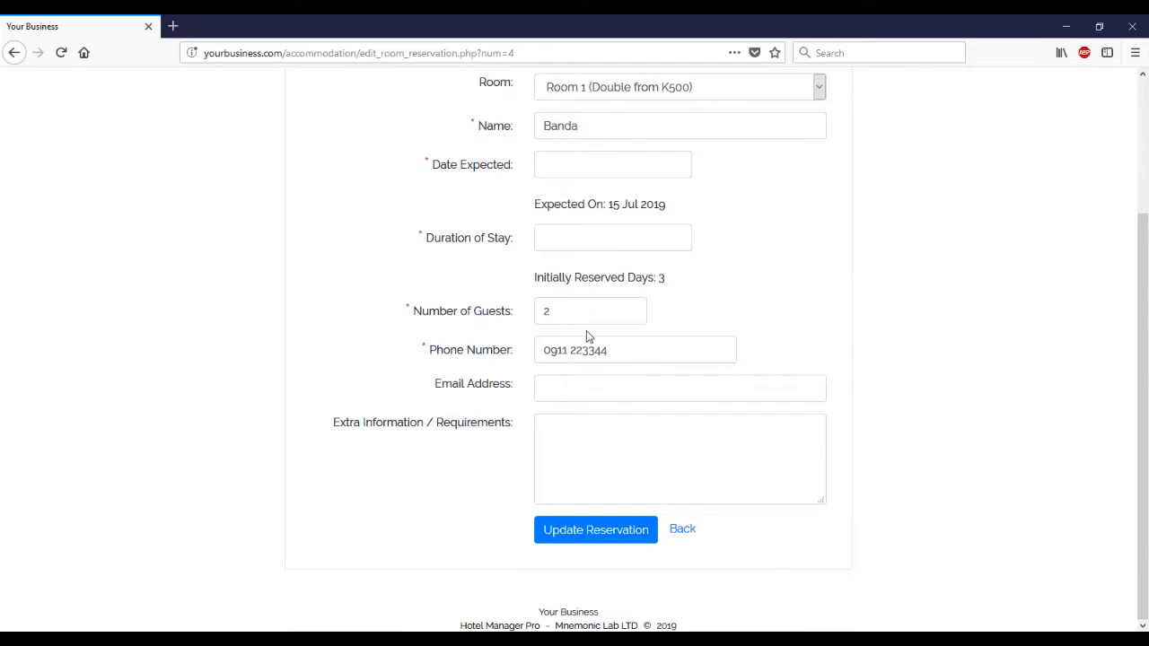
scroll(586, 333, up, 4)
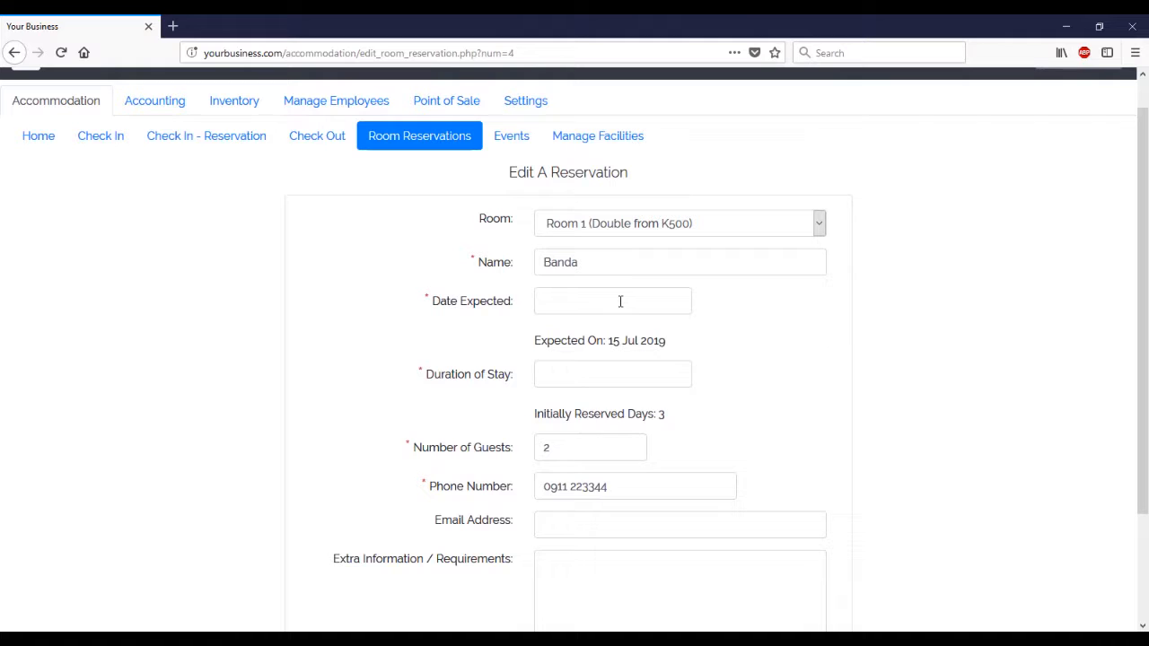
click(620, 302)
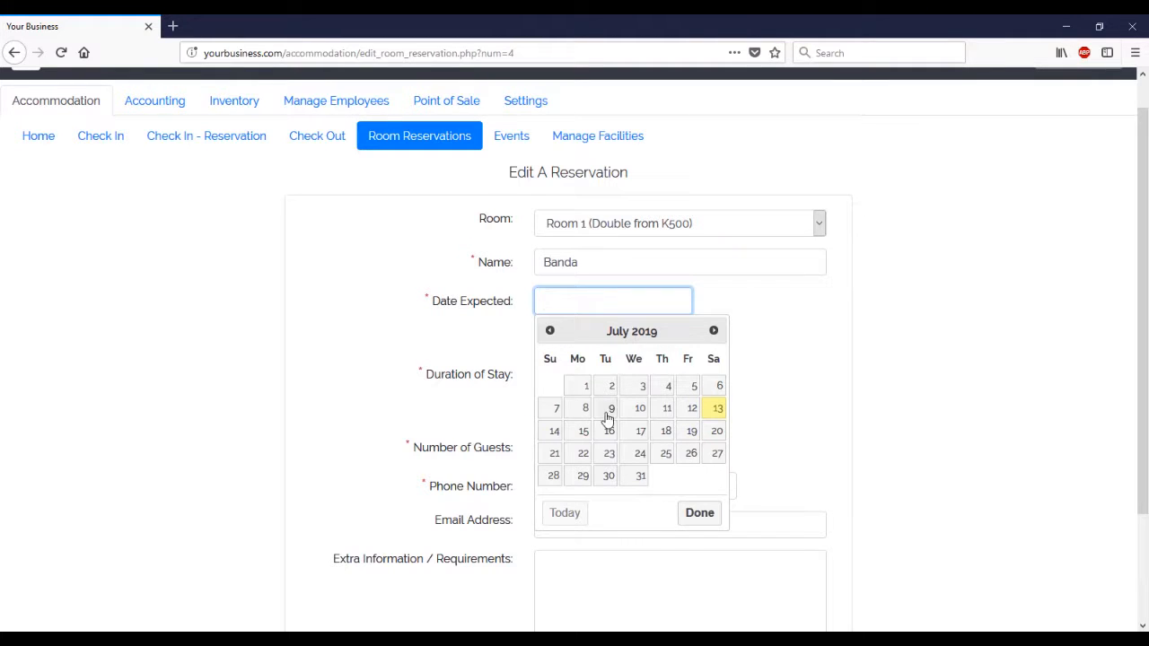
click(551, 435)
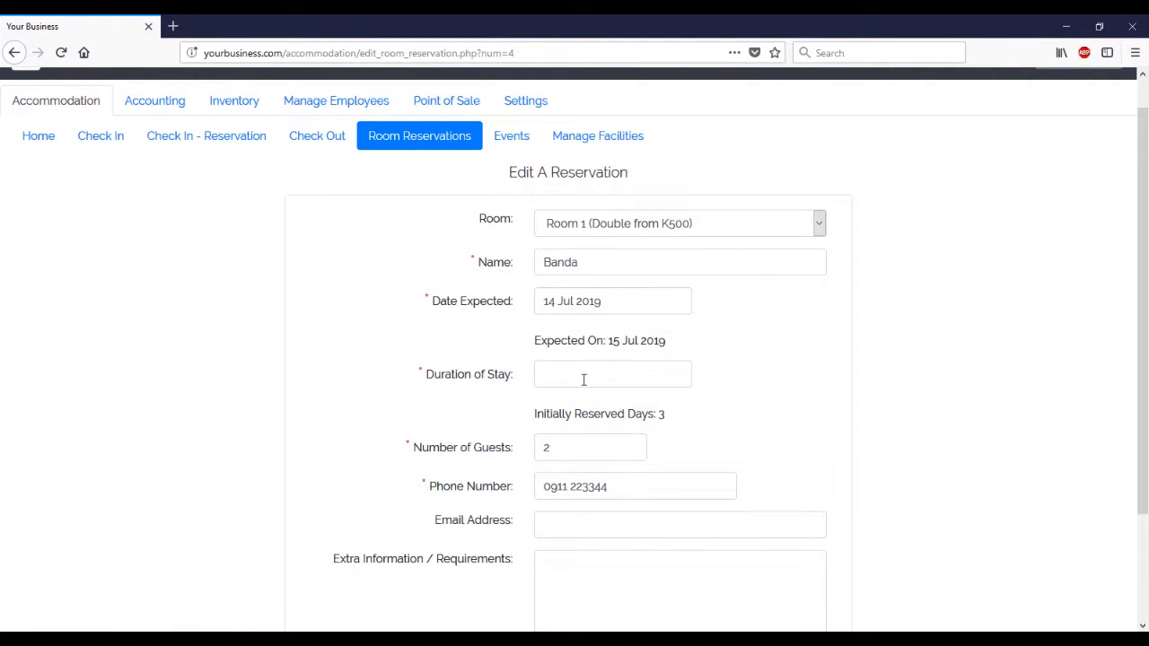
click(591, 376)
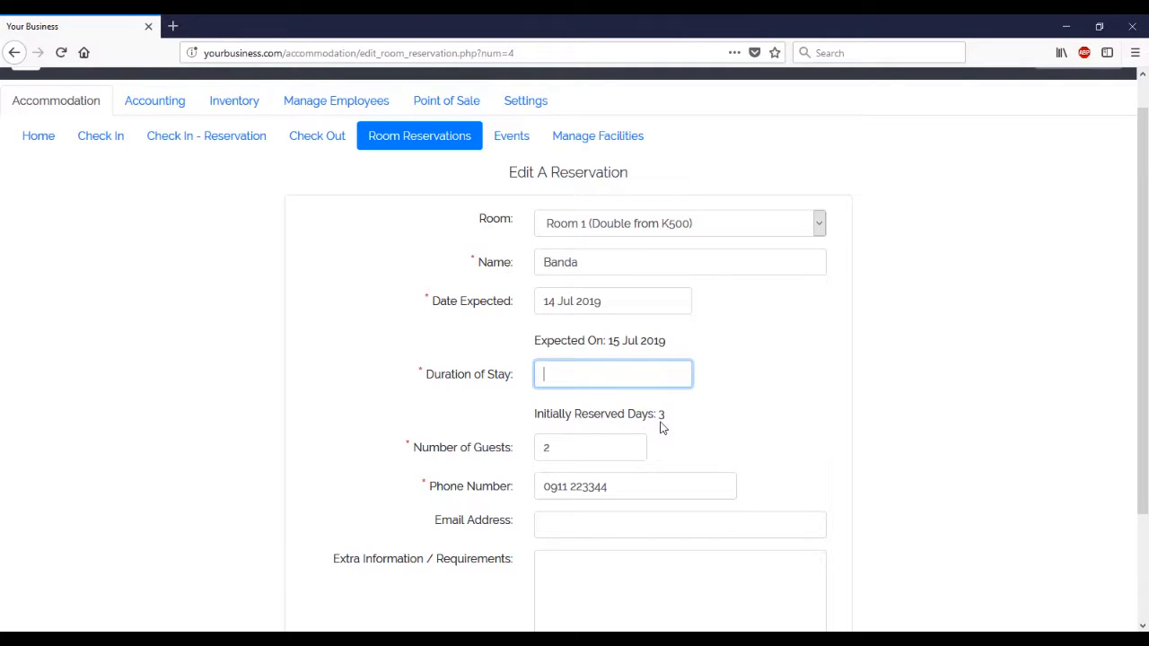
text(2)
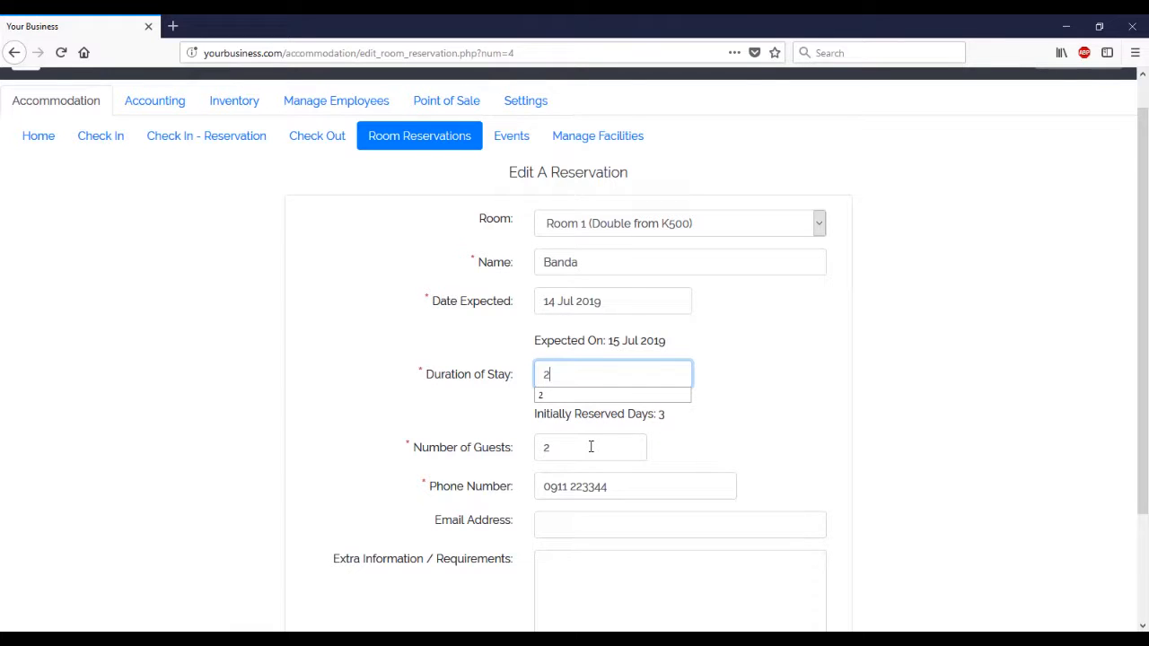
- Update the Room 1 reservation and return to the reservations page
scroll(593, 446, down, 3)
click(607, 531)
click(579, 230)
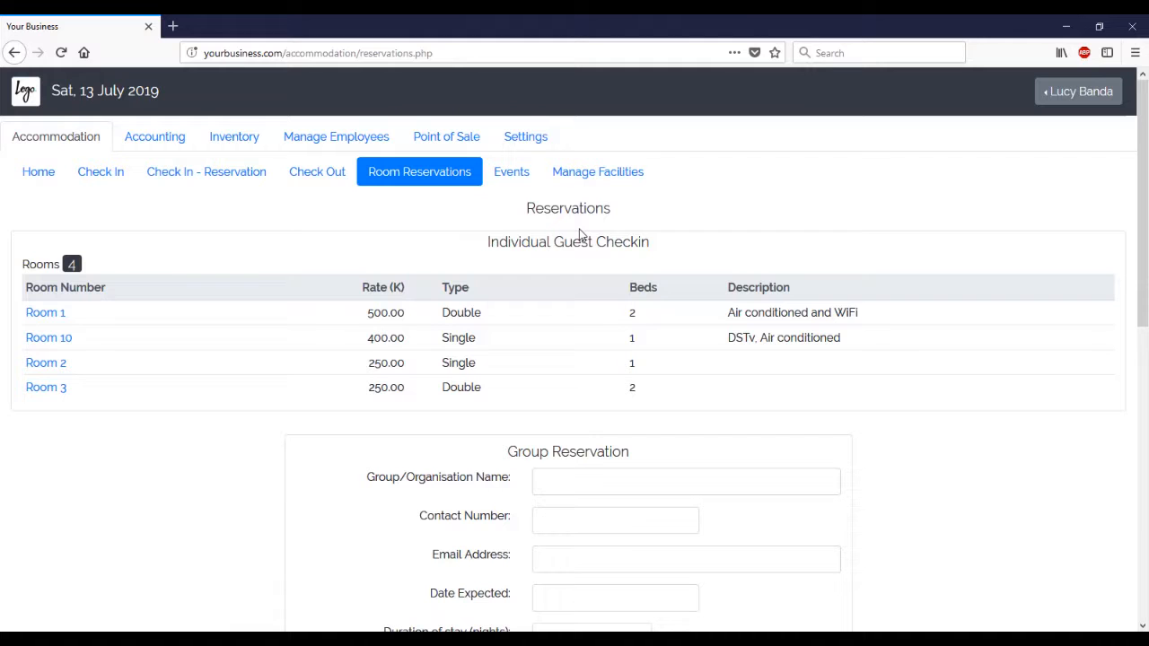
- Open the pending Company Name group reservation for modification and remove Room 3 from it
scroll(589, 253, down, 7)
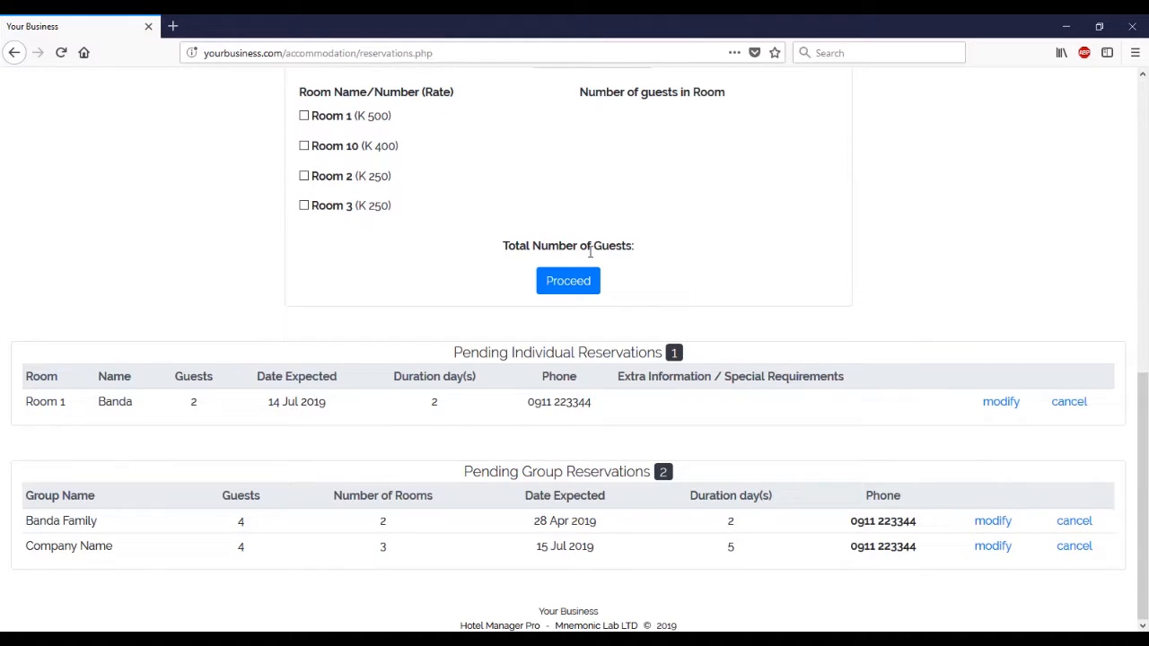
click(996, 553)
scroll(844, 502, down, 3)
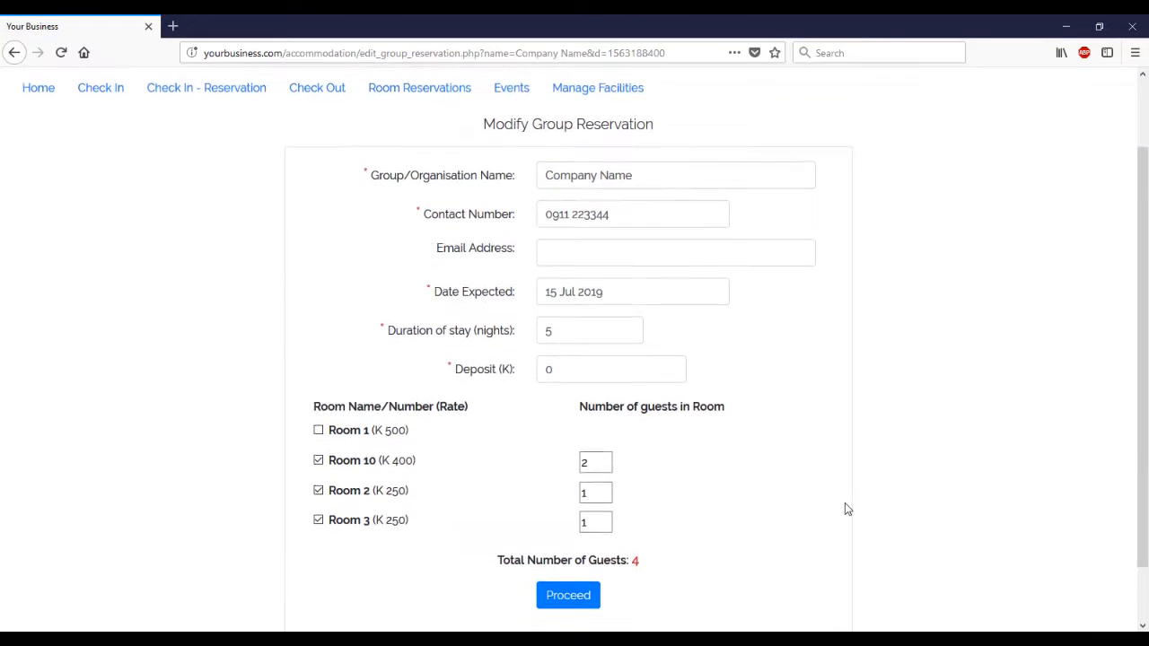
click(386, 458)
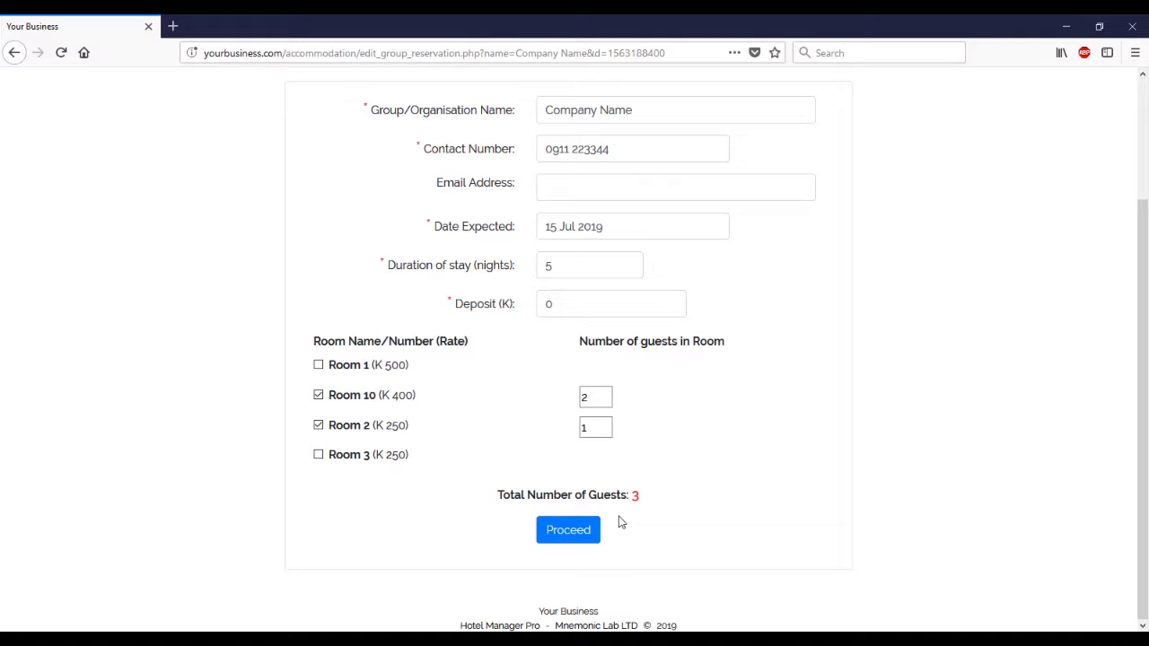
- Set the group's expected date to 16 Jul 2019 and its duration of stay to 2 nights
click(564, 226)
click(611, 357)
click(585, 269)
text(2)
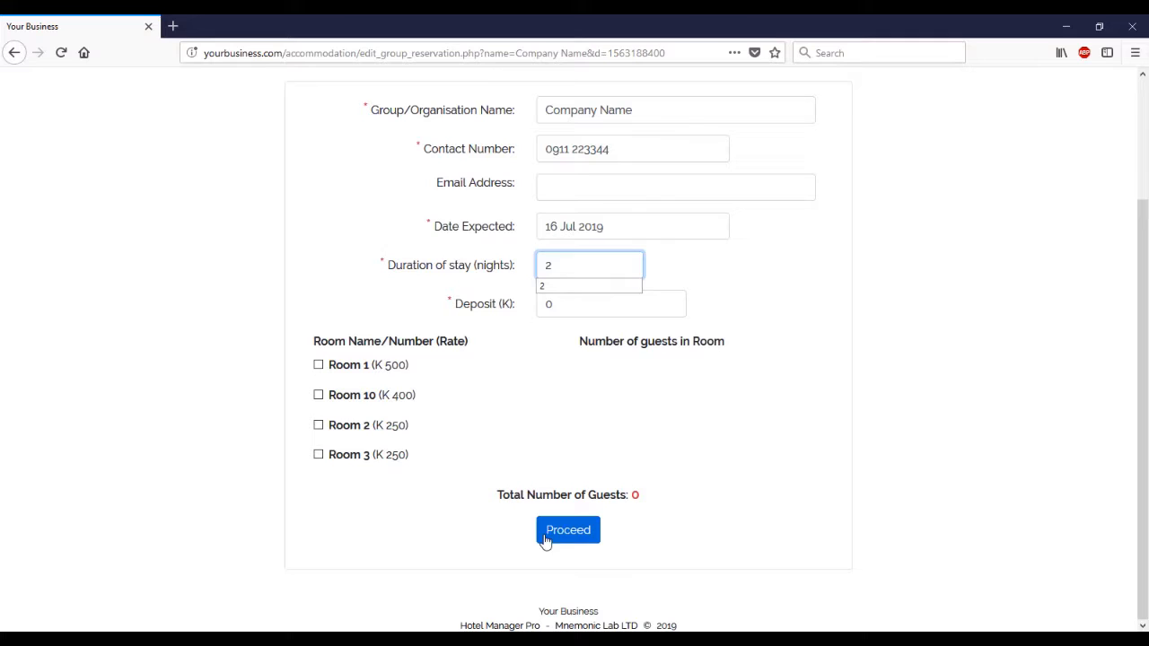
- Select Room 10 with 2 guests and Room 2 with 1 guest for the modified group reservation
click(320, 396)
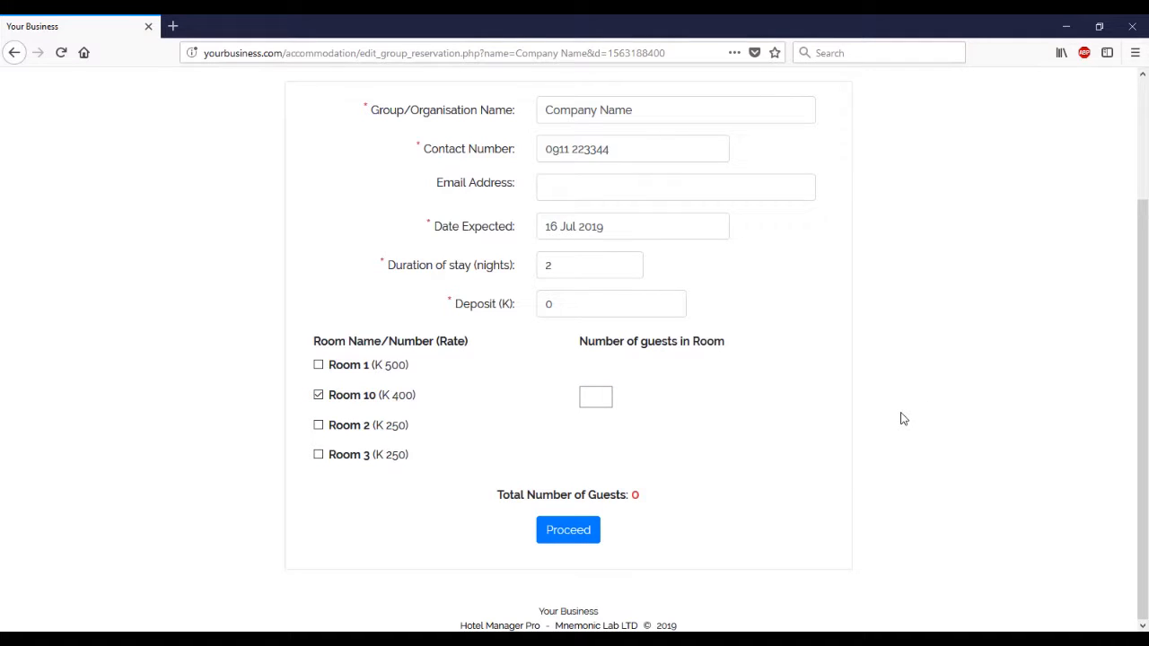
text(2)
click(351, 428)
click(594, 430)
click(670, 500)
scroll(551, 438, up, 1)
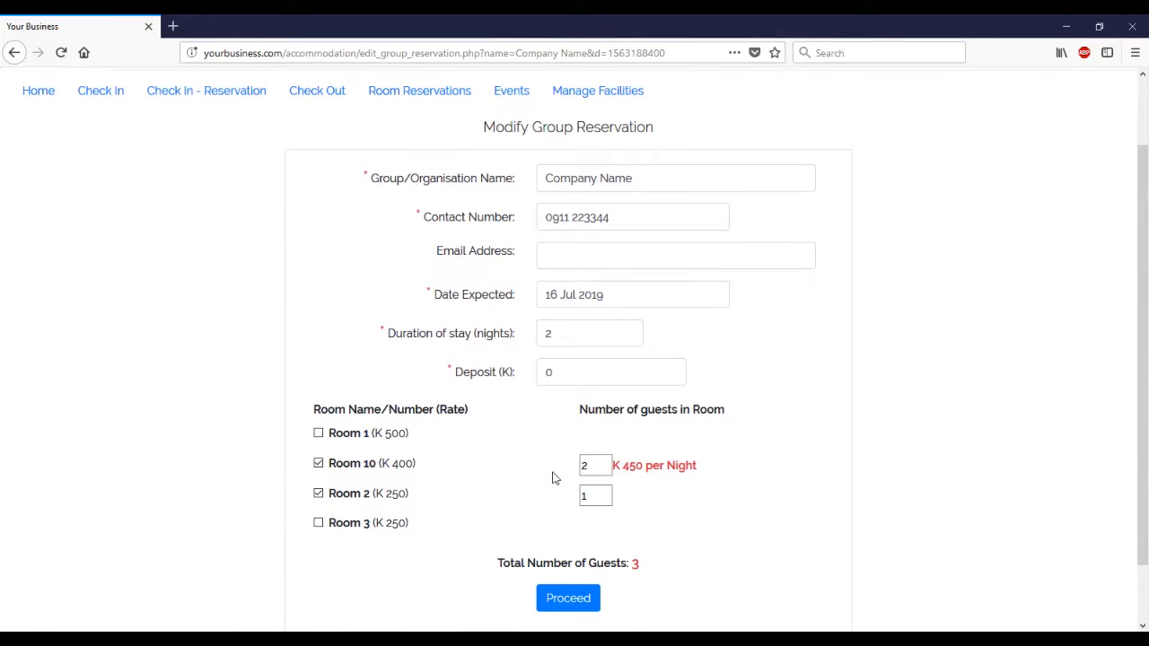
- Proceed with the modified group reservation, reserve its rooms and return to the reservations page
click(572, 601)
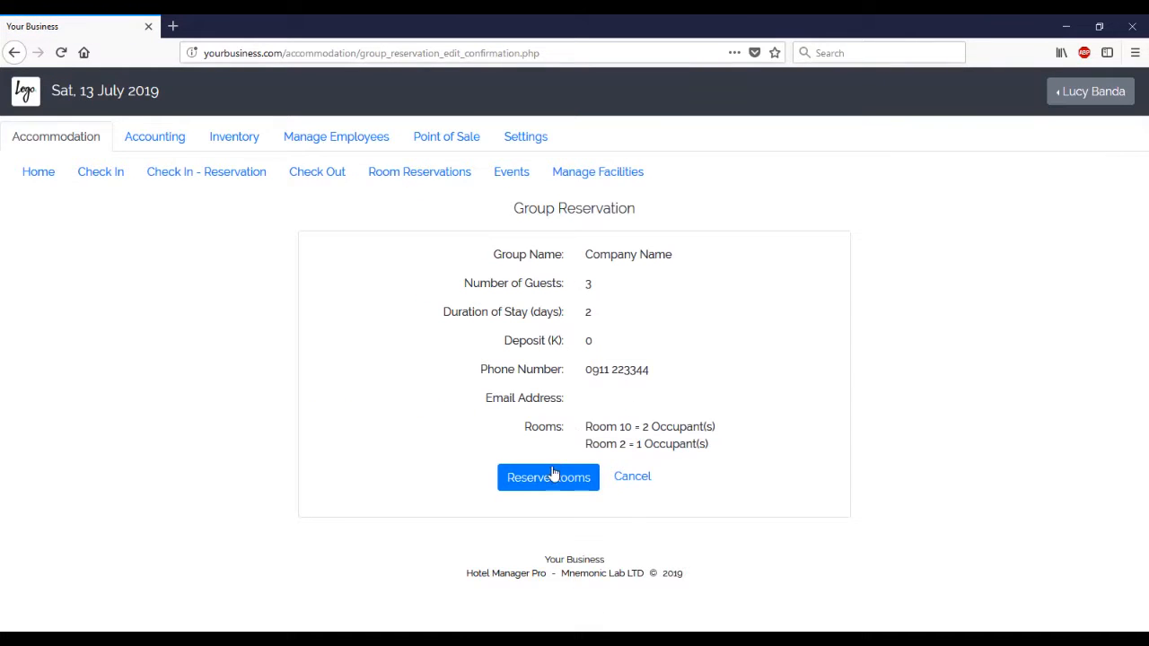
click(550, 477)
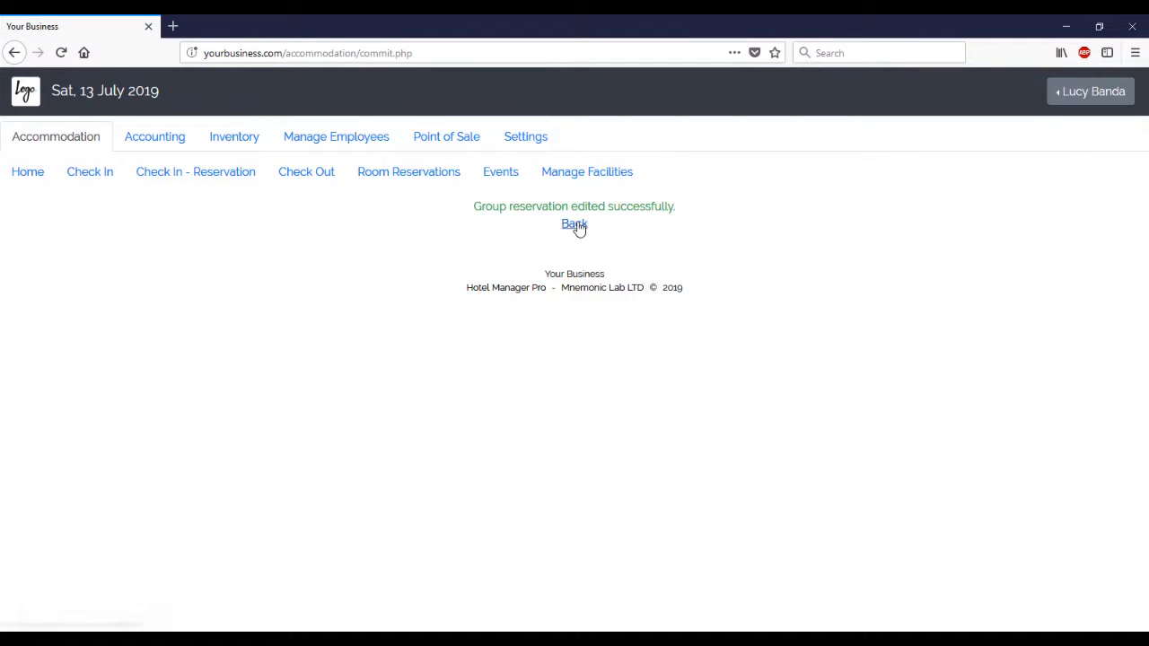
click(576, 225)
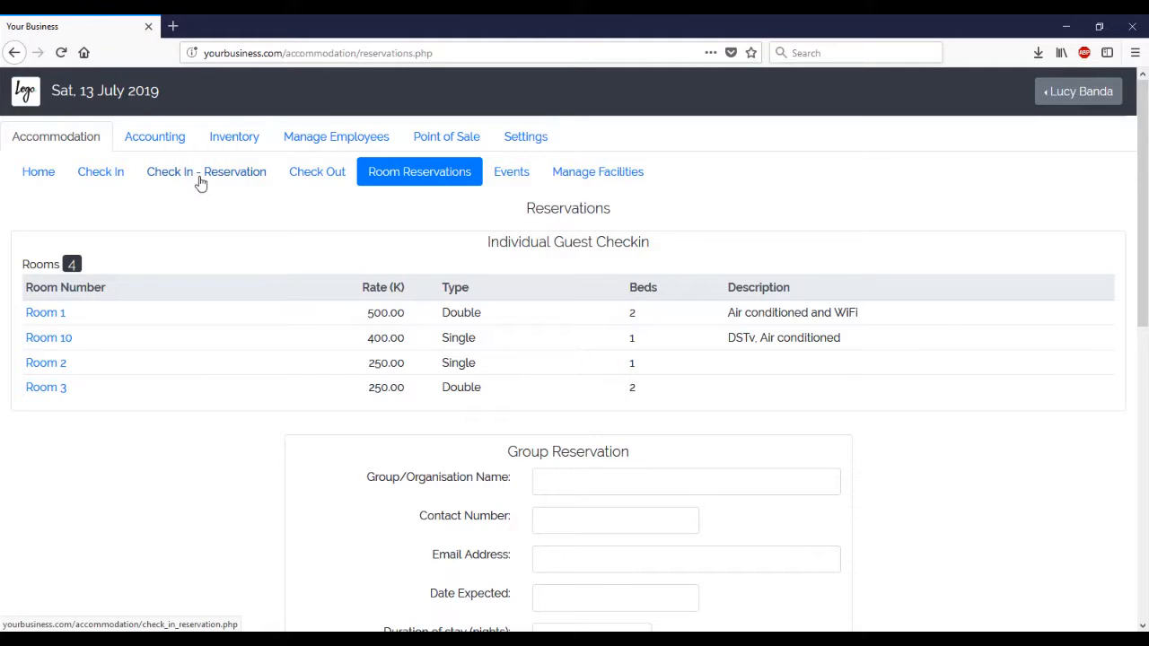
- Start the check-in from Room 1's individual reservation, dismissing the early check-in notice, and set the duration of stay to 2 days
click(207, 182)
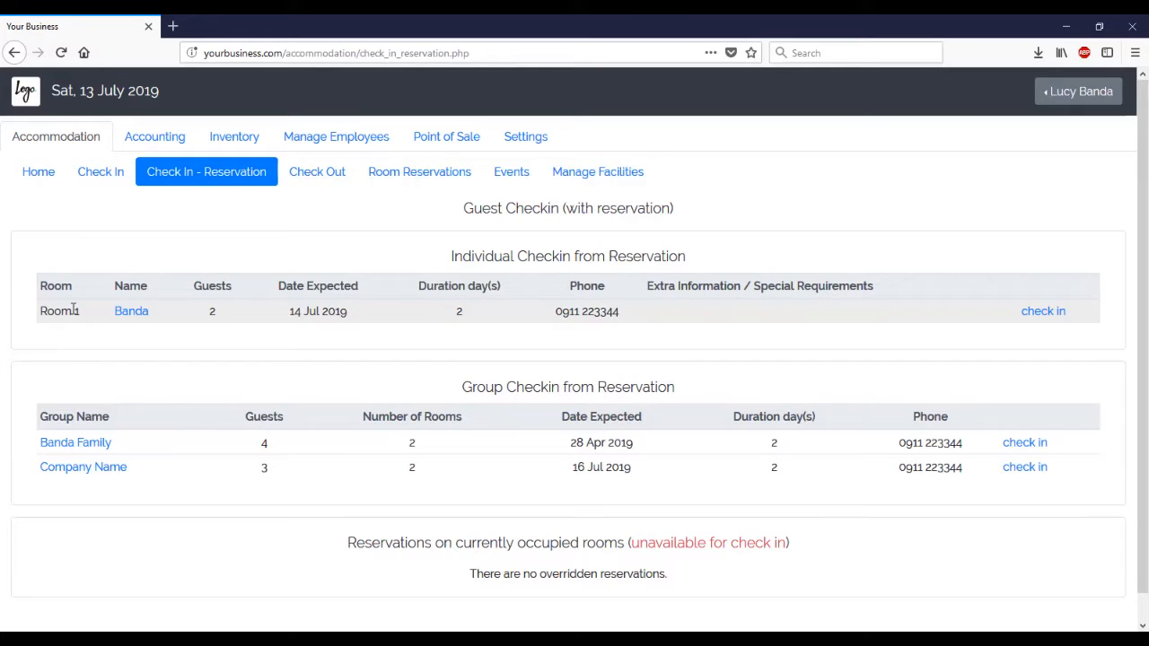
click(1048, 314)
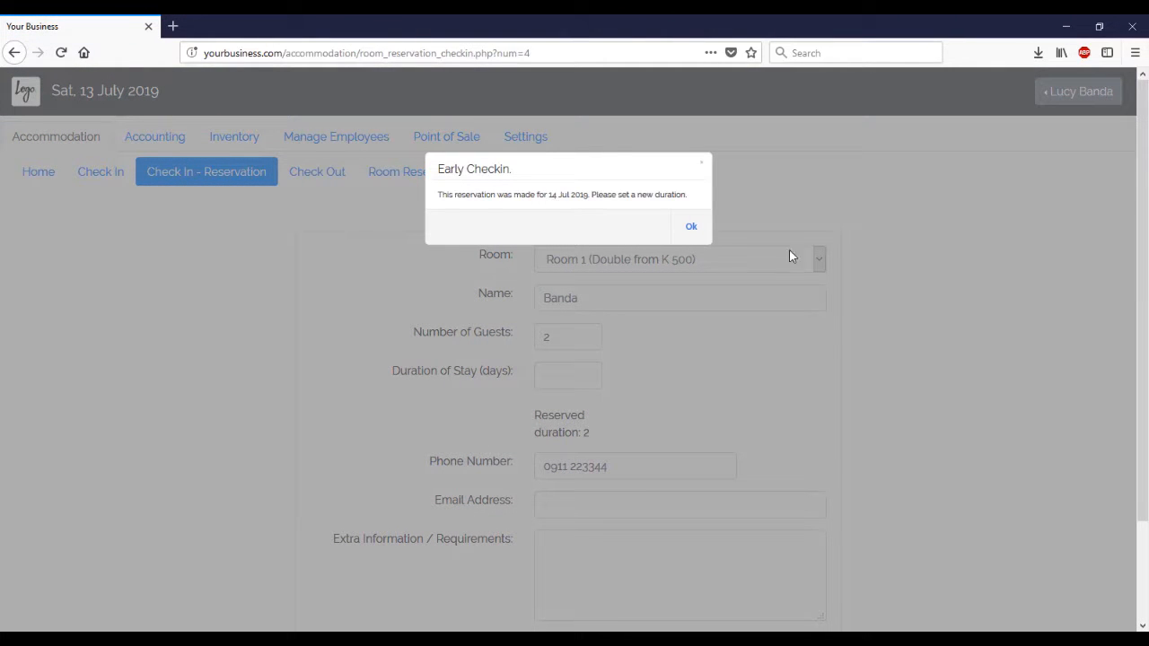
click(692, 227)
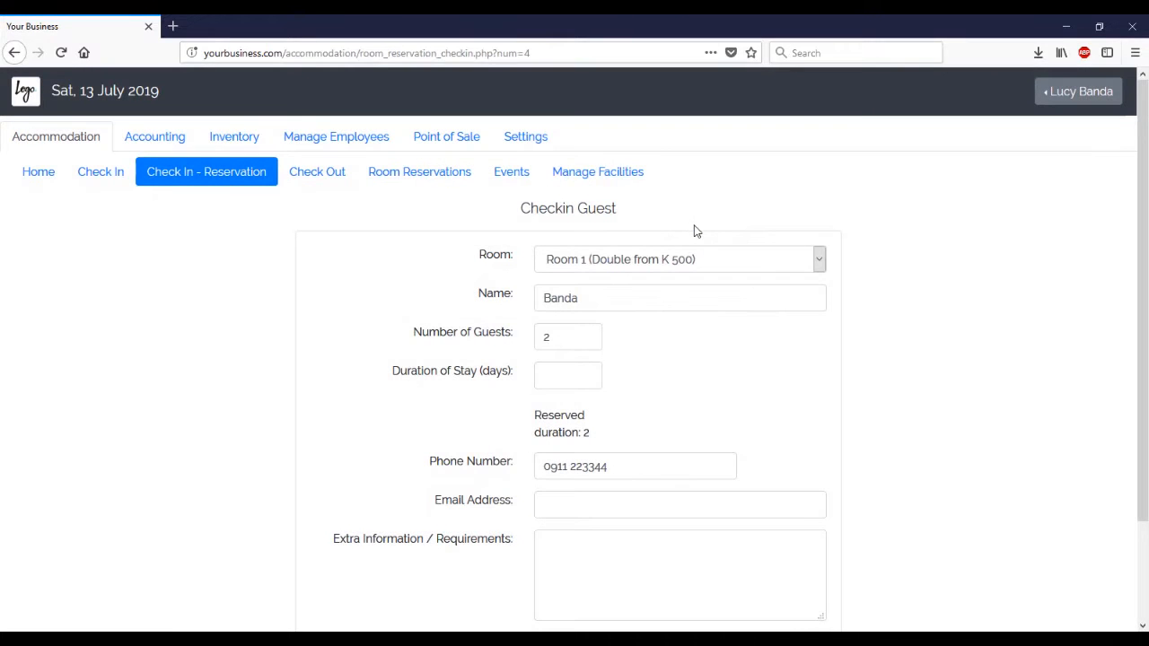
click(574, 376)
text(2)
key(Tab)
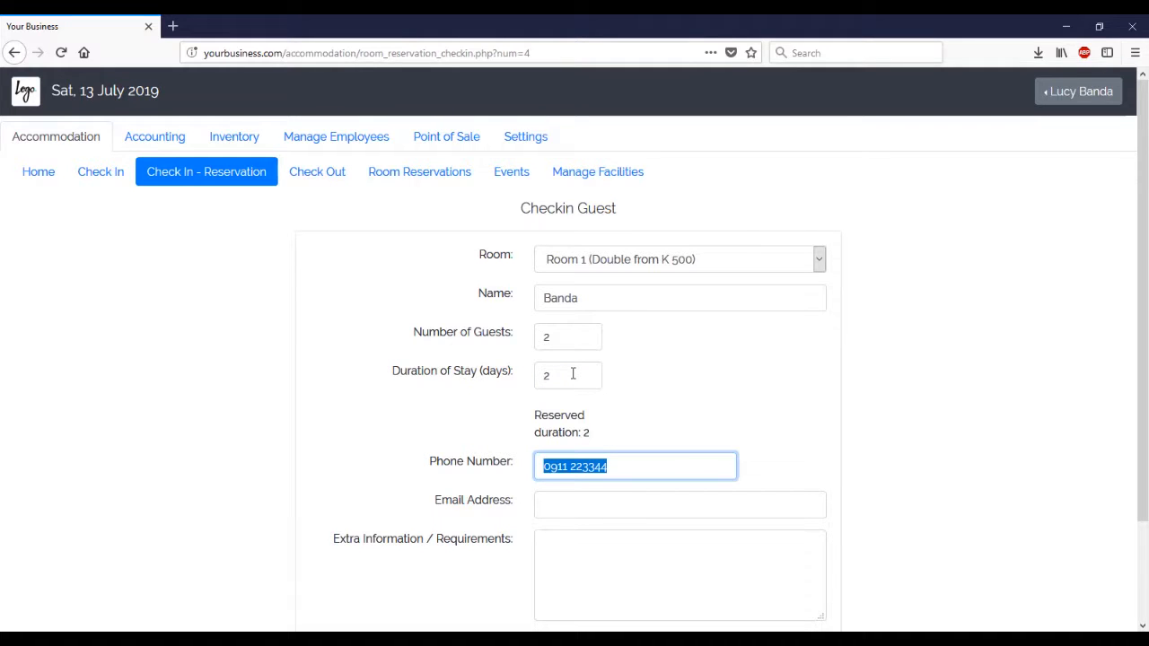
- Complete the Room 1 guest's check-in without an email address and open the list of occupied rooms
scroll(572, 372, down, 3)
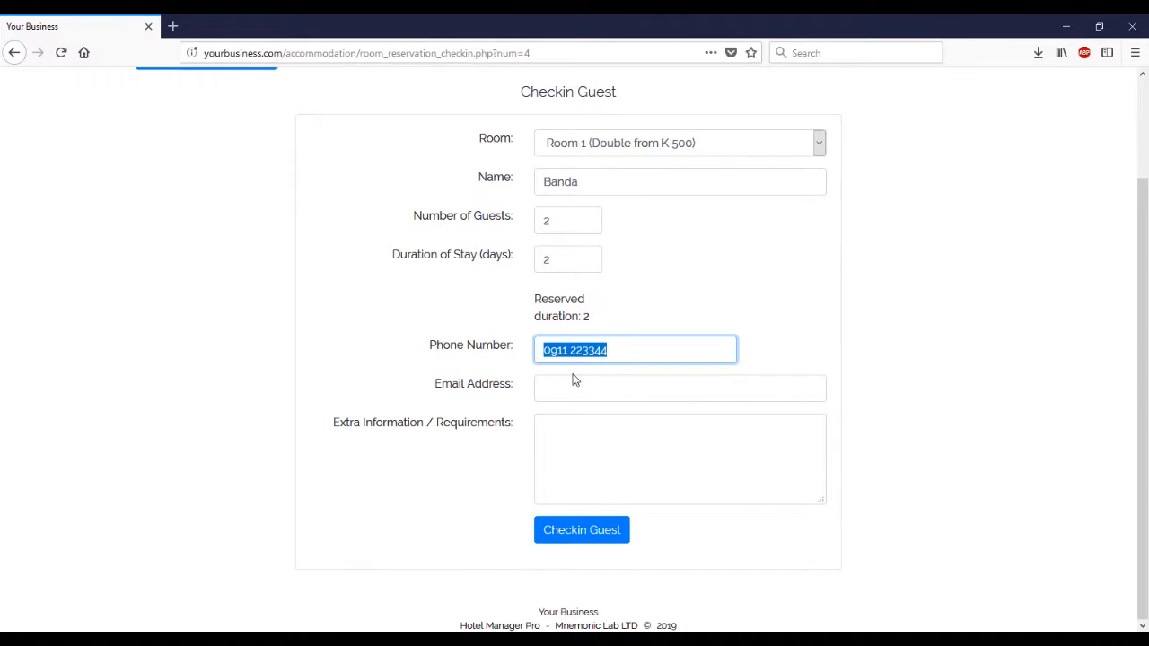
click(600, 396)
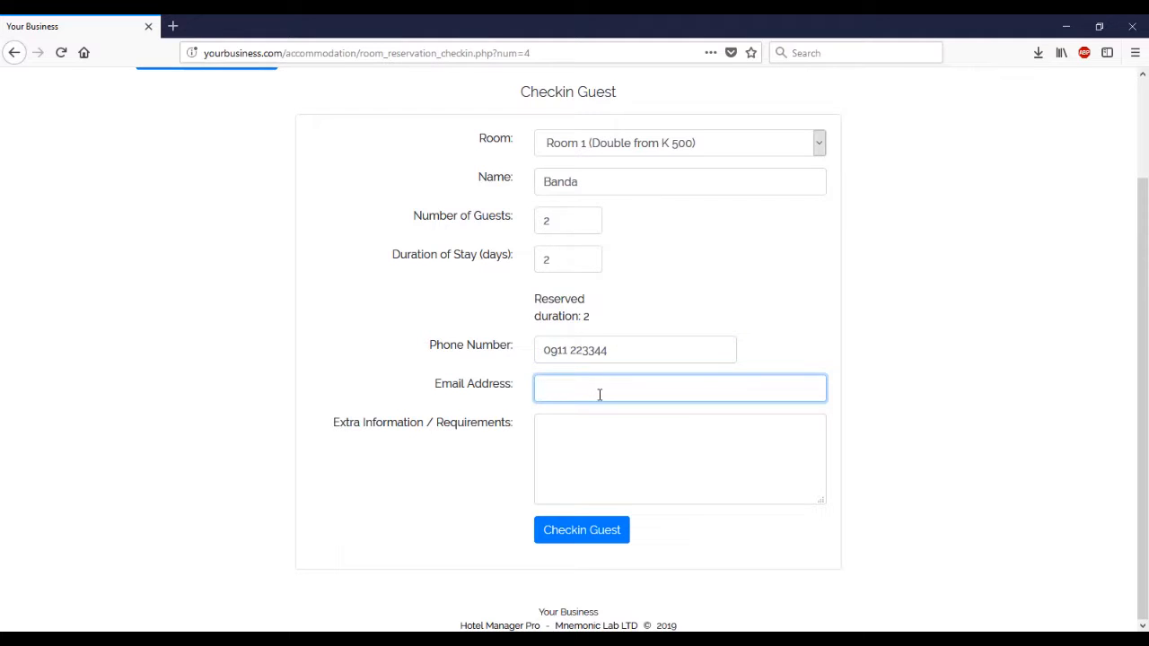
click(580, 531)
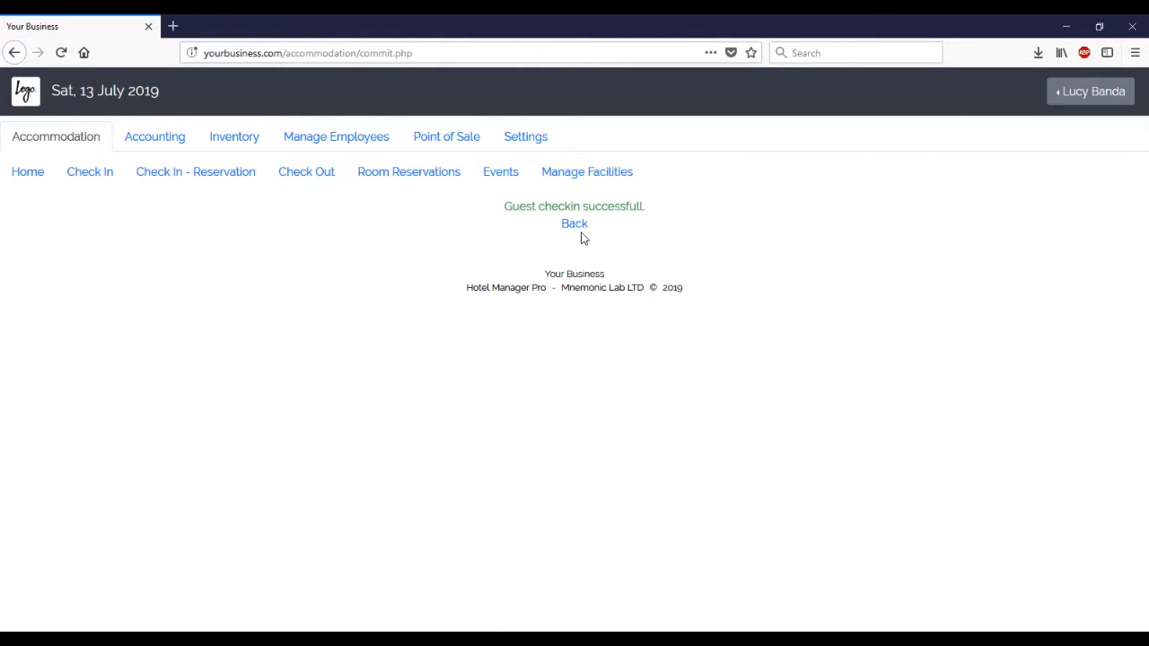
click(579, 225)
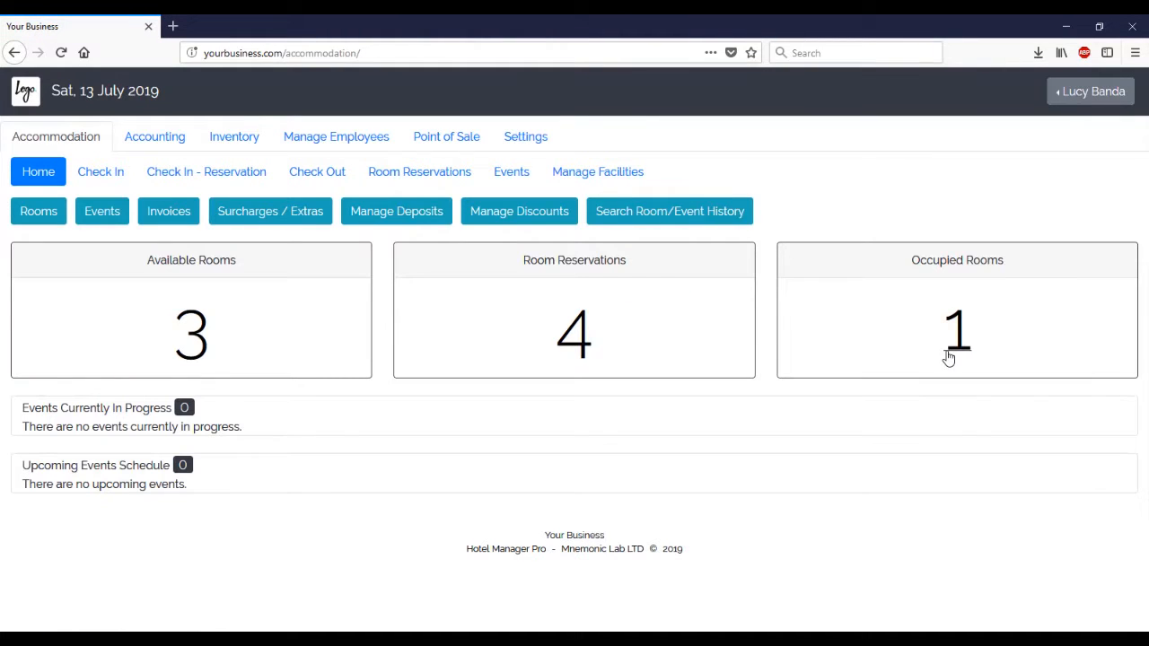
click(962, 330)
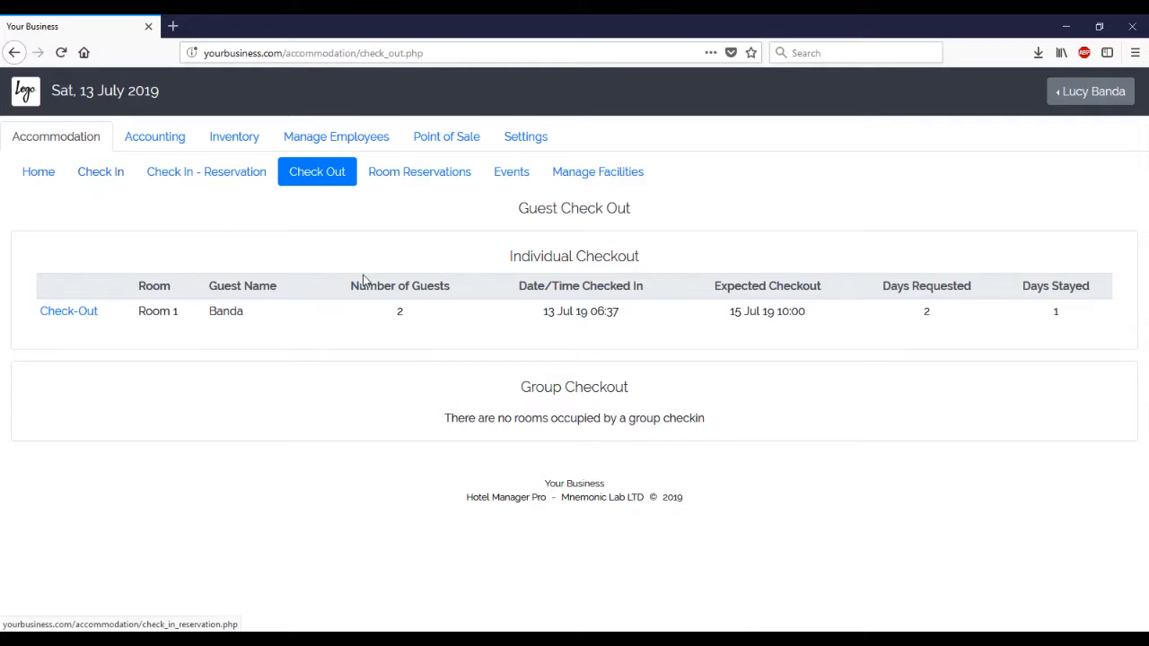
- Start an individual check-in for Room 10, entering the guest's name, 2 guests and a stay of 1 night
click(101, 173)
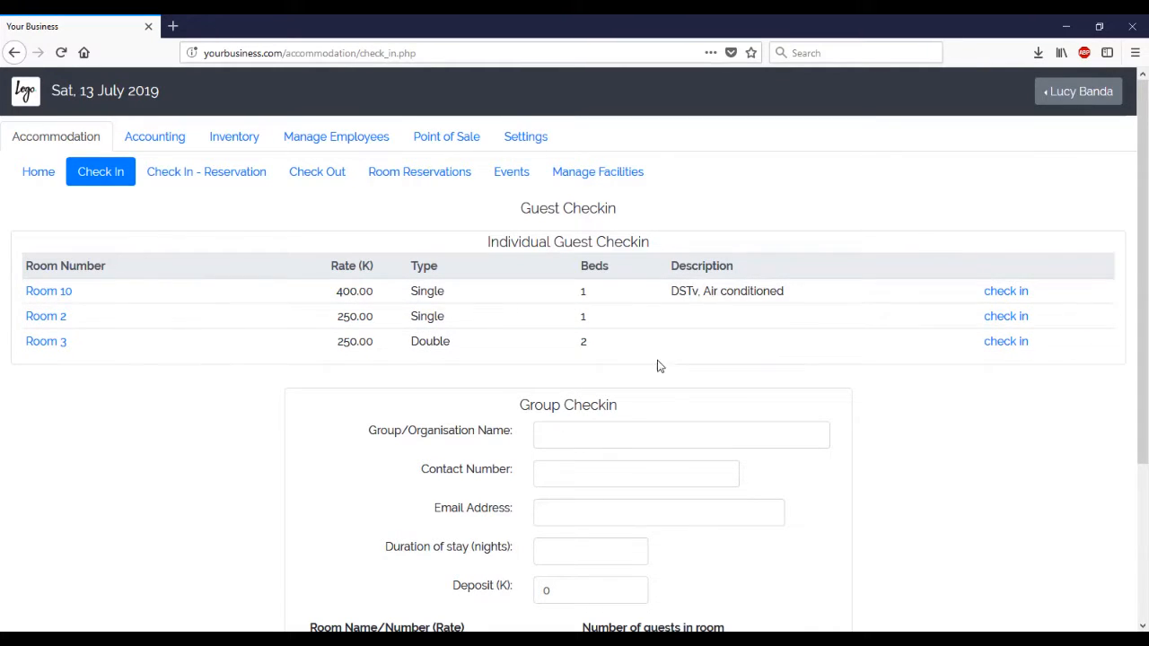
scroll(506, 244, down, 3)
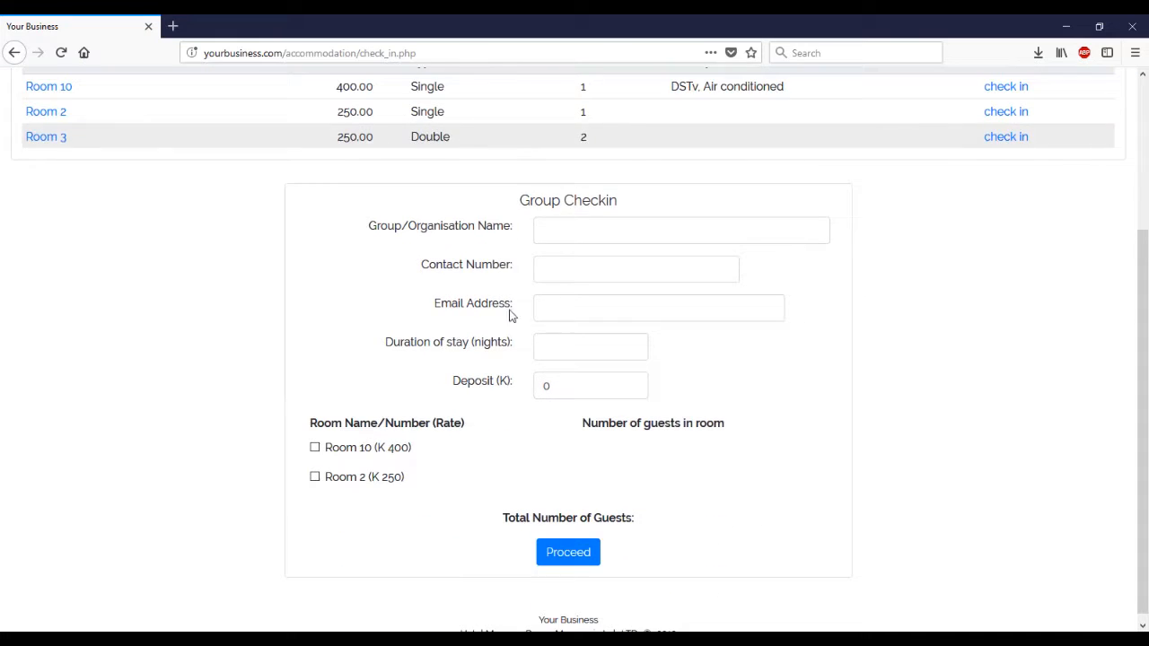
scroll(567, 199, up, 3)
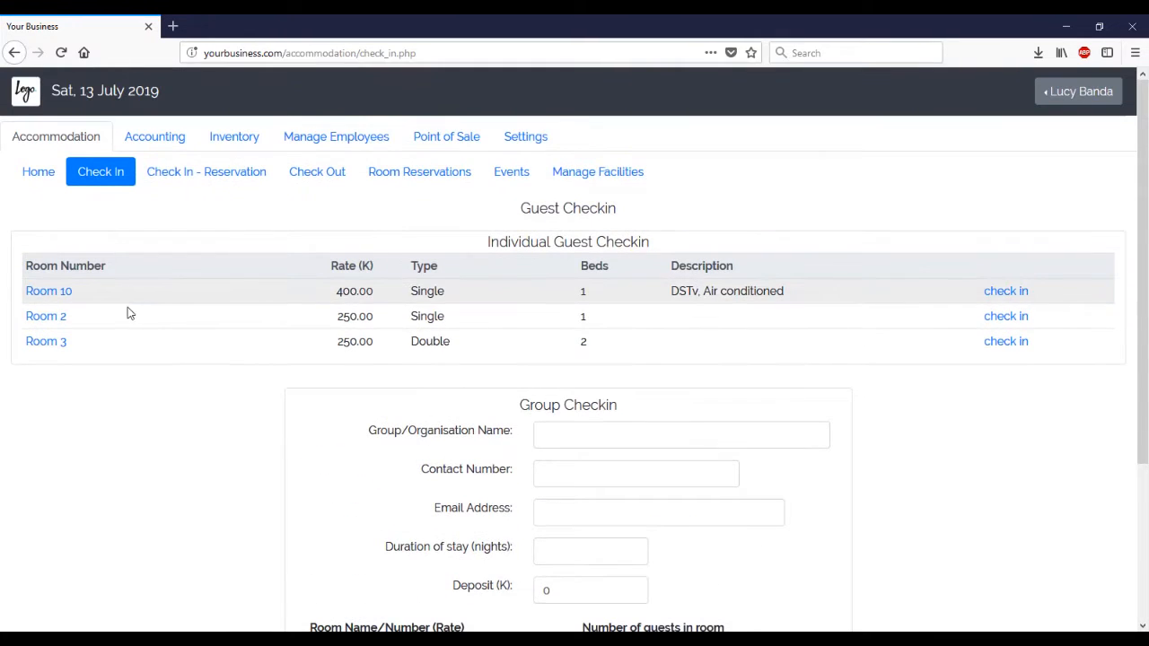
click(1006, 291)
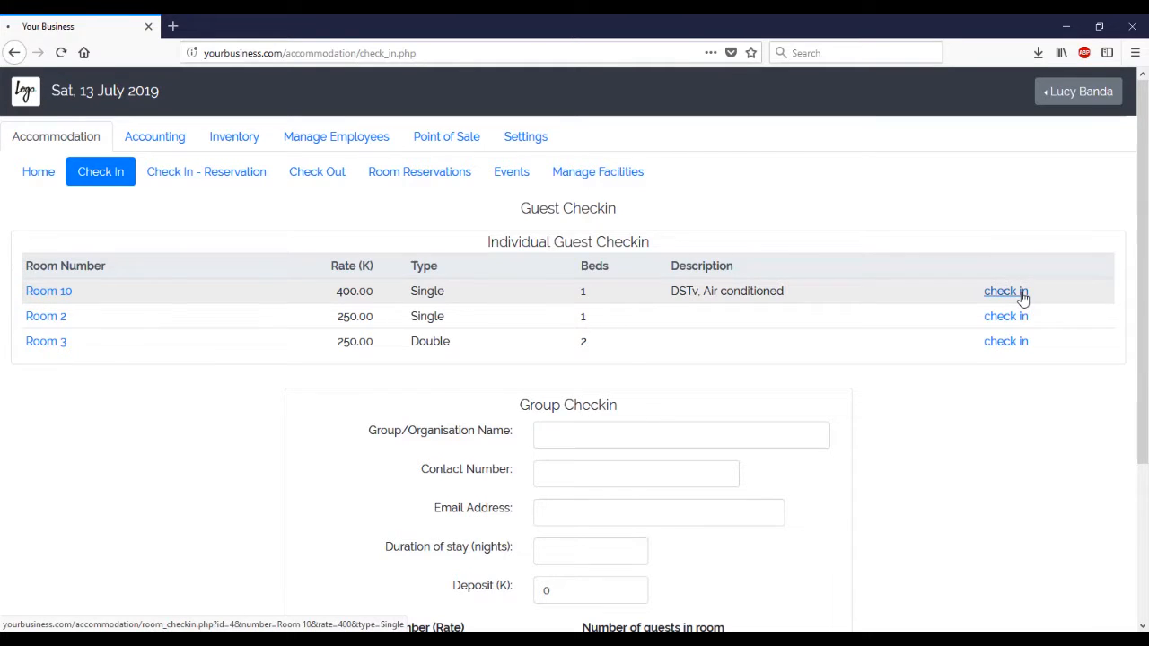
click(604, 277)
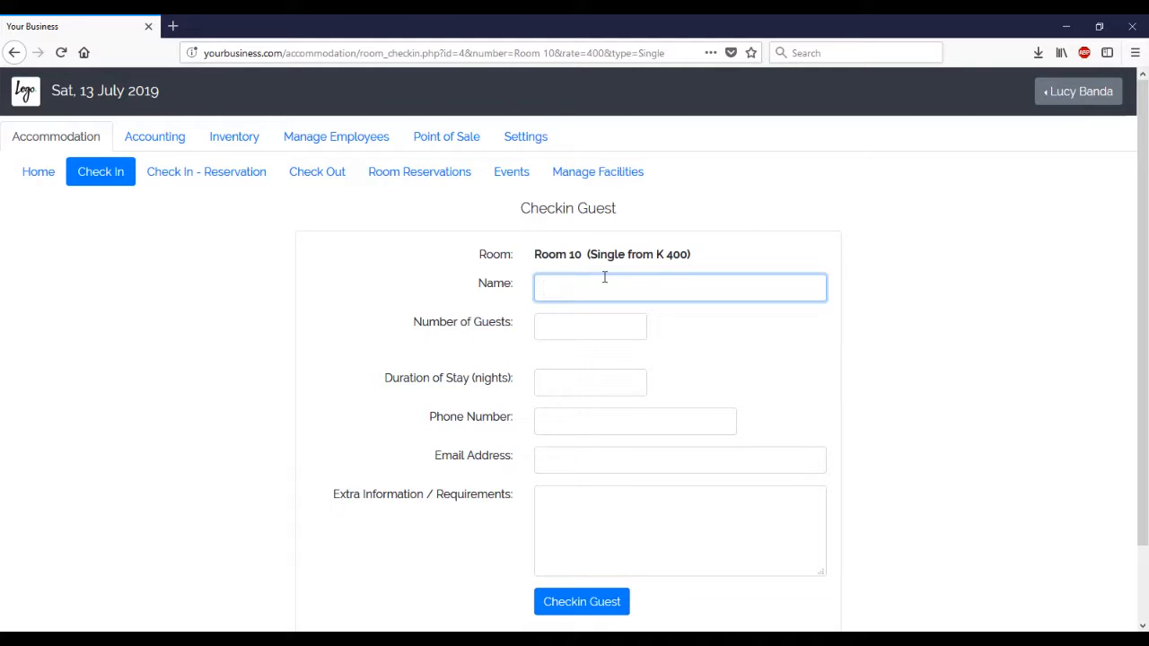
text(Zulu)
key(Tab)
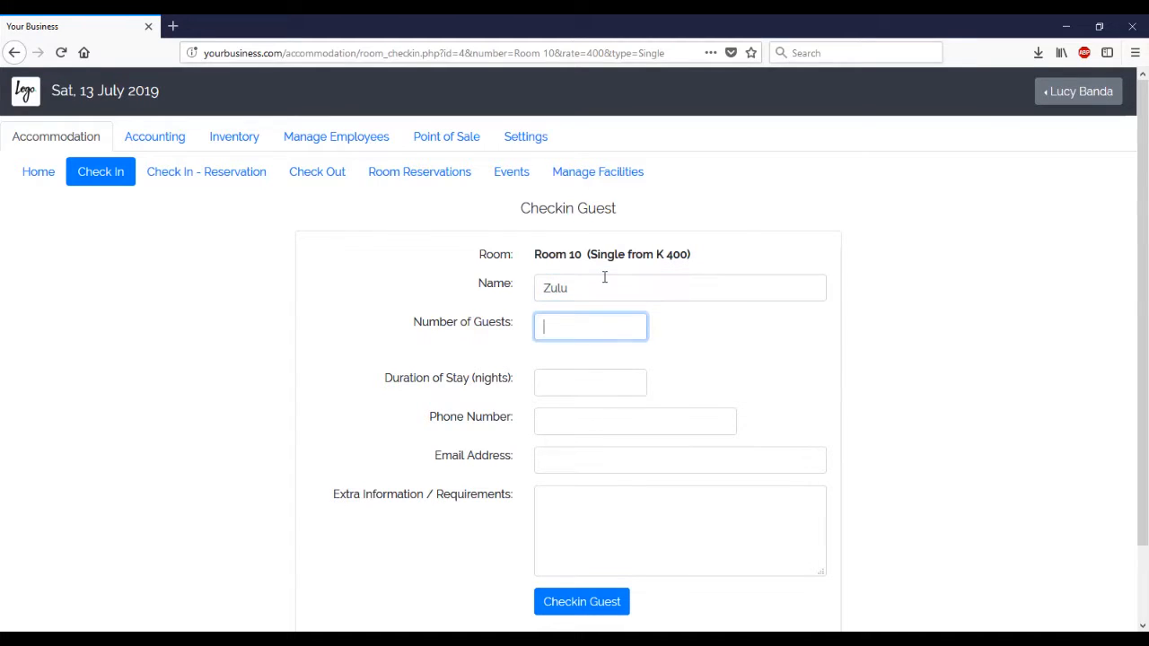
text(2)
key(Tab)
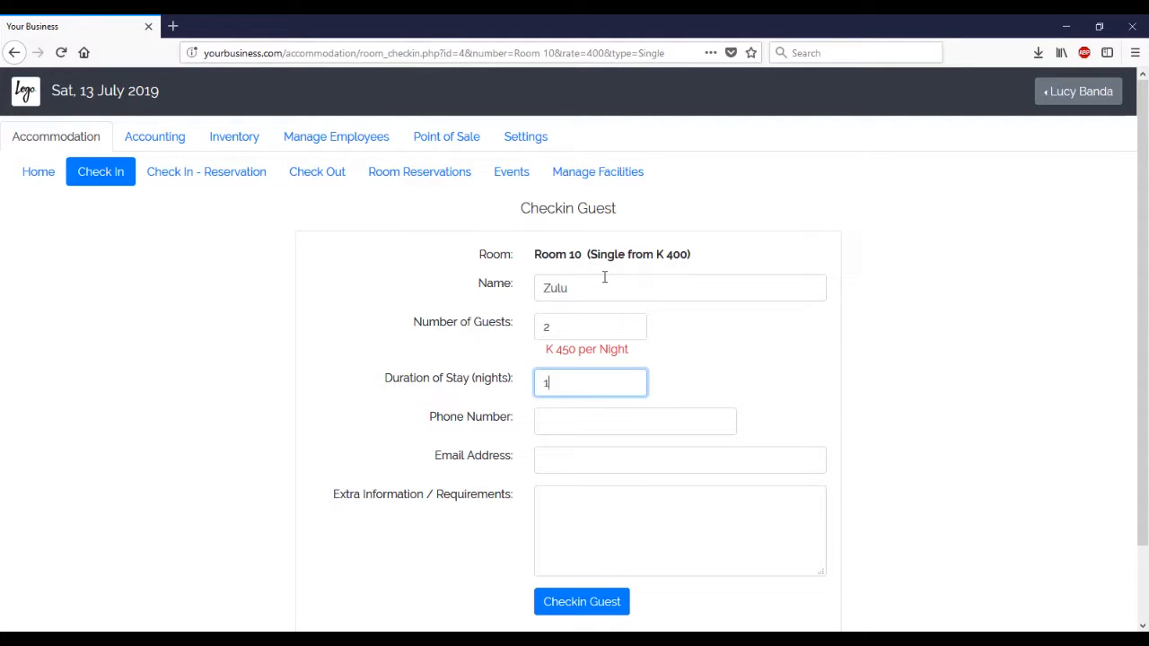
- Enter the Room 10 guest's phone number, complete the check-in without an email address and open the list of occupied rooms
text(09)
key(Down)
key(Return)
key(Tab)
key(Tab)
scroll(605, 280, down, 2)
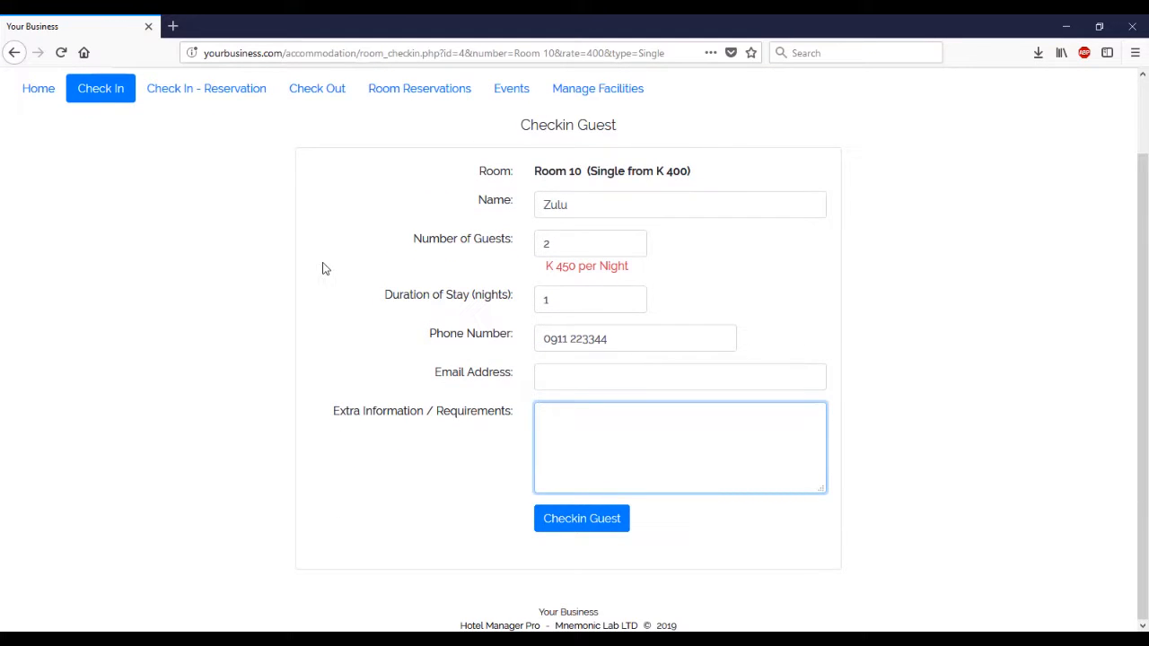
click(602, 526)
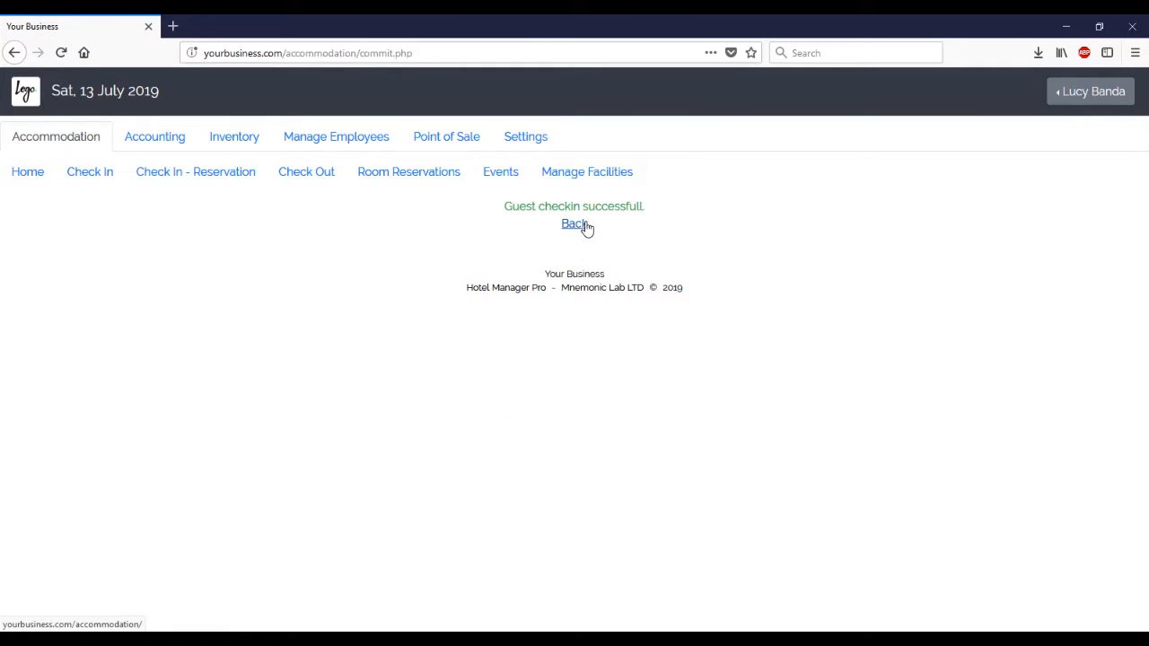
click(584, 226)
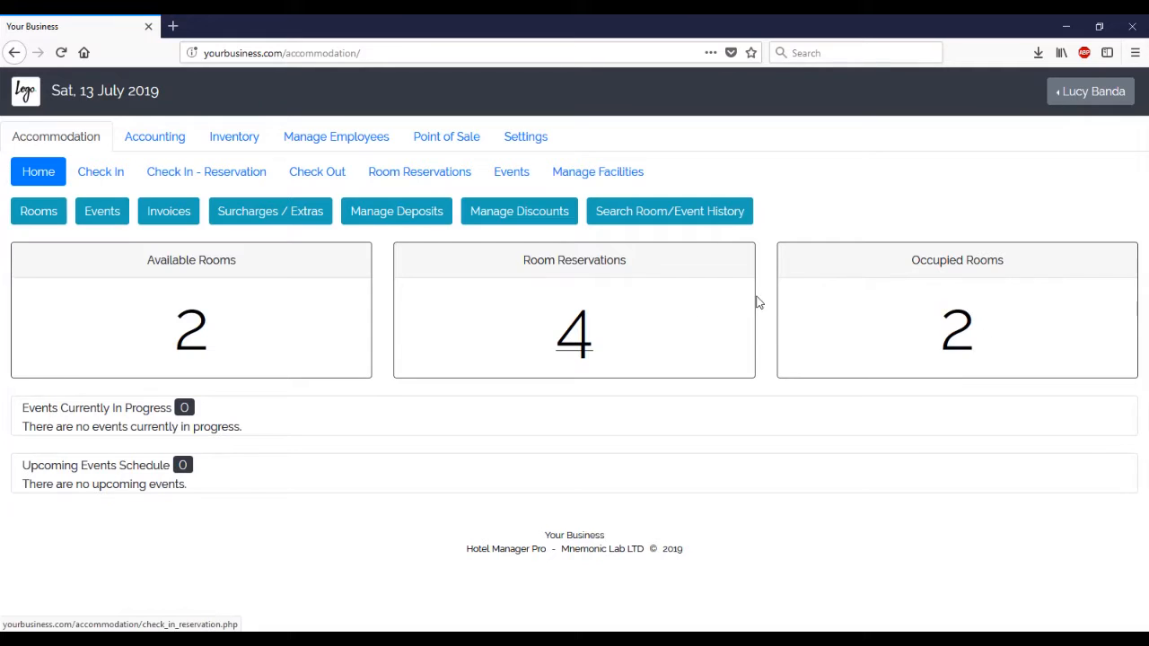
click(969, 320)
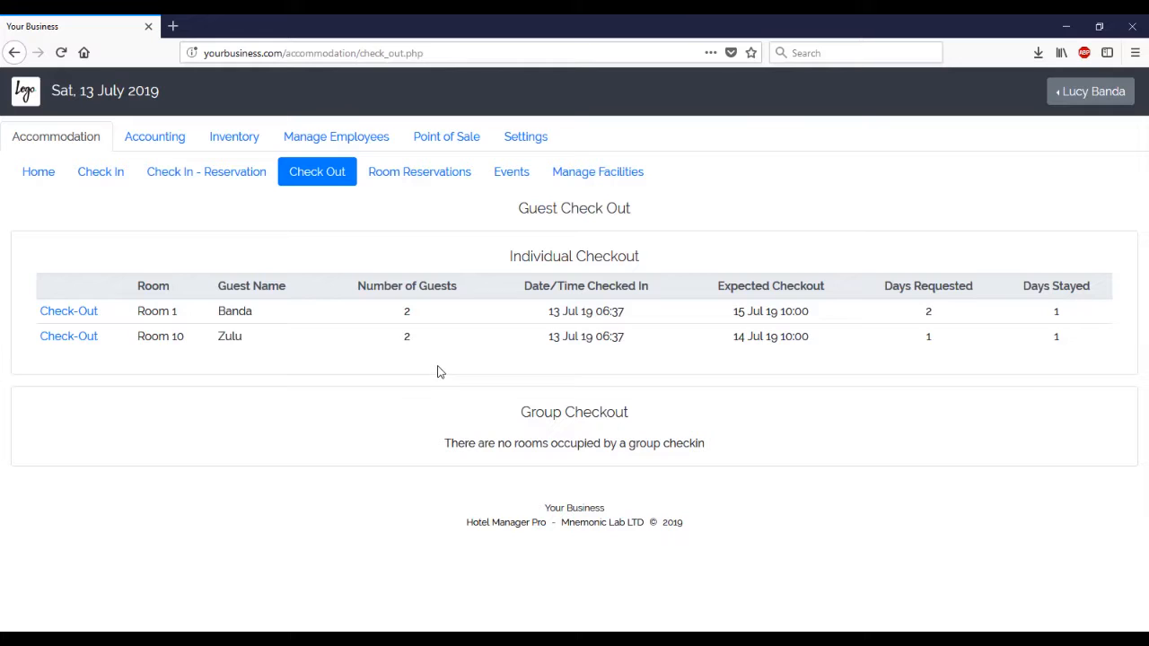
- Start a new point-of-sale order with three Coca Cola - 750ml from the Drinks category and proceed to payment
click(446, 142)
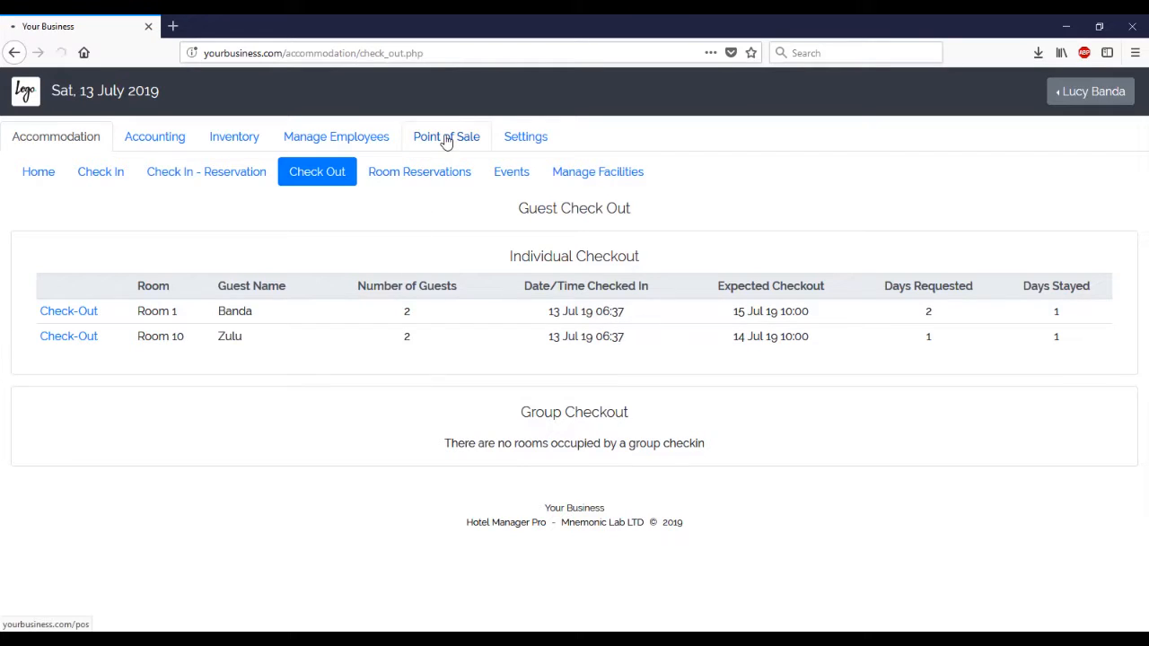
click(29, 169)
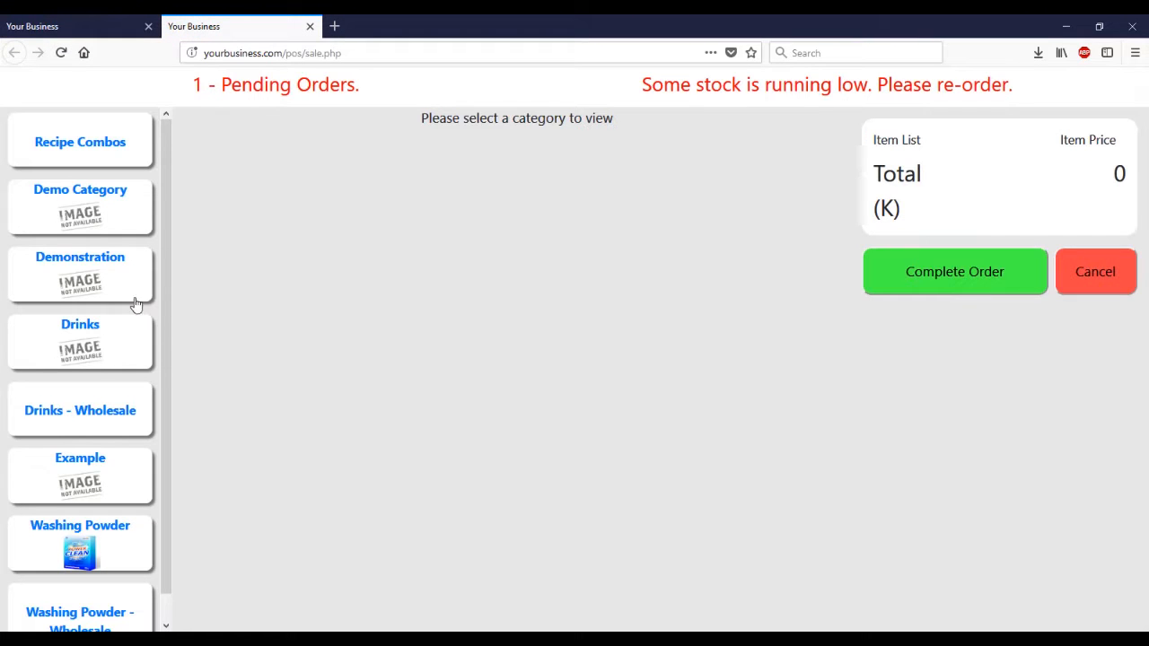
click(110, 341)
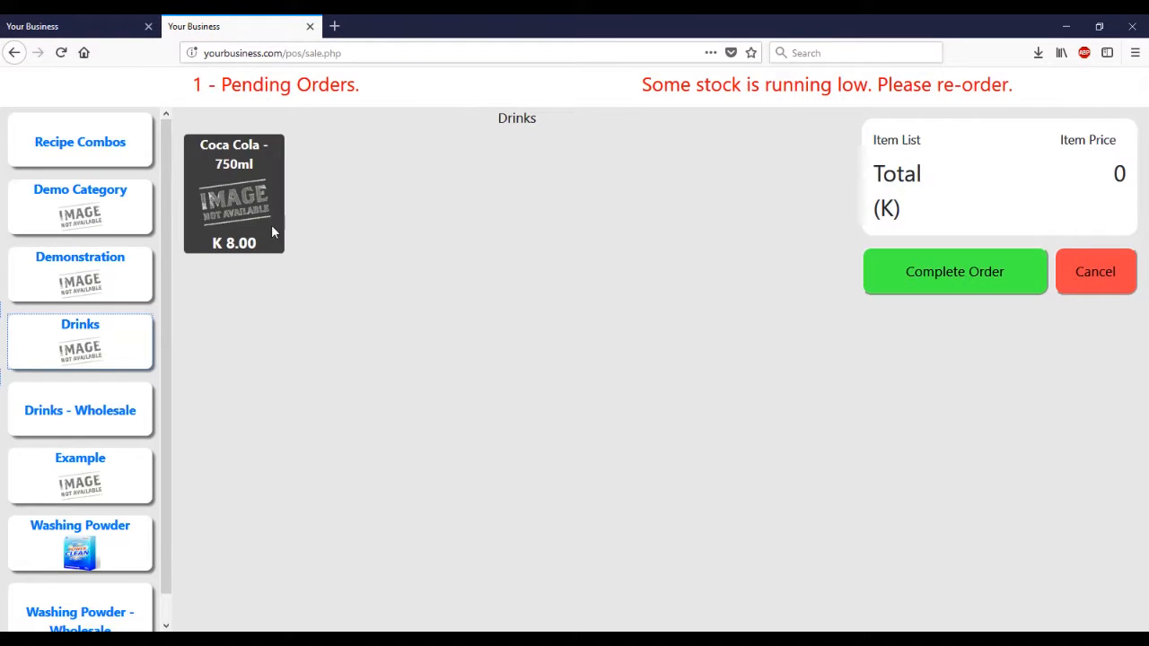
click(250, 194)
click(249, 194)
click(249, 194)
click(922, 328)
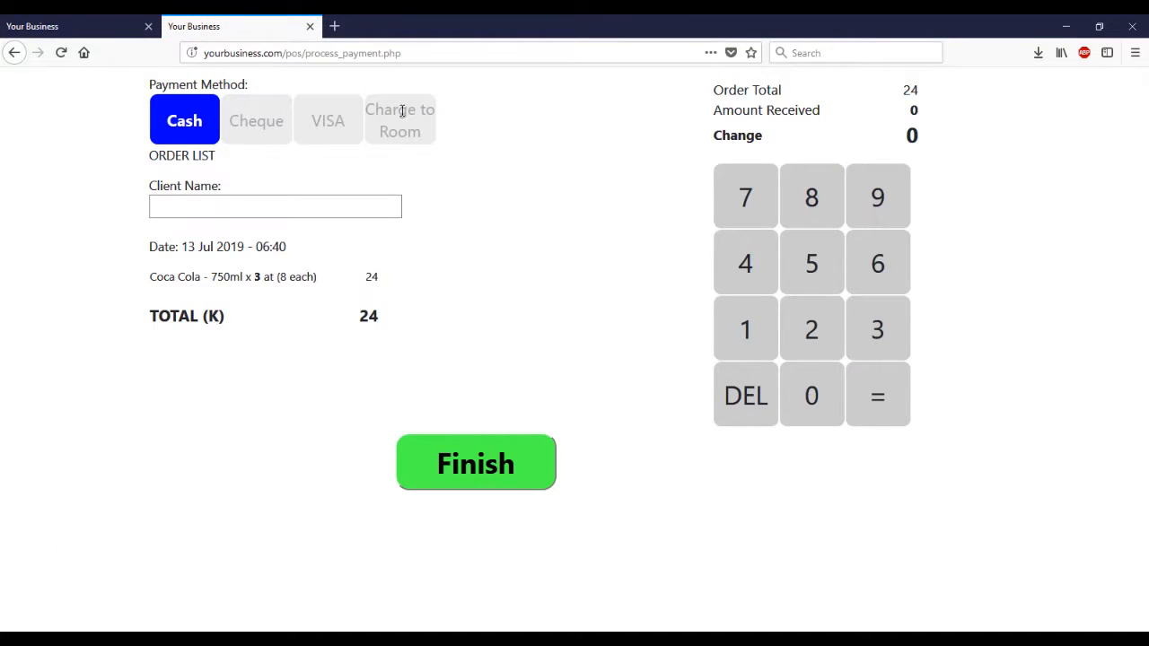
- Charge the drinks order to the Room 10 guest and finish the sale without a client name
click(401, 110)
click(238, 165)
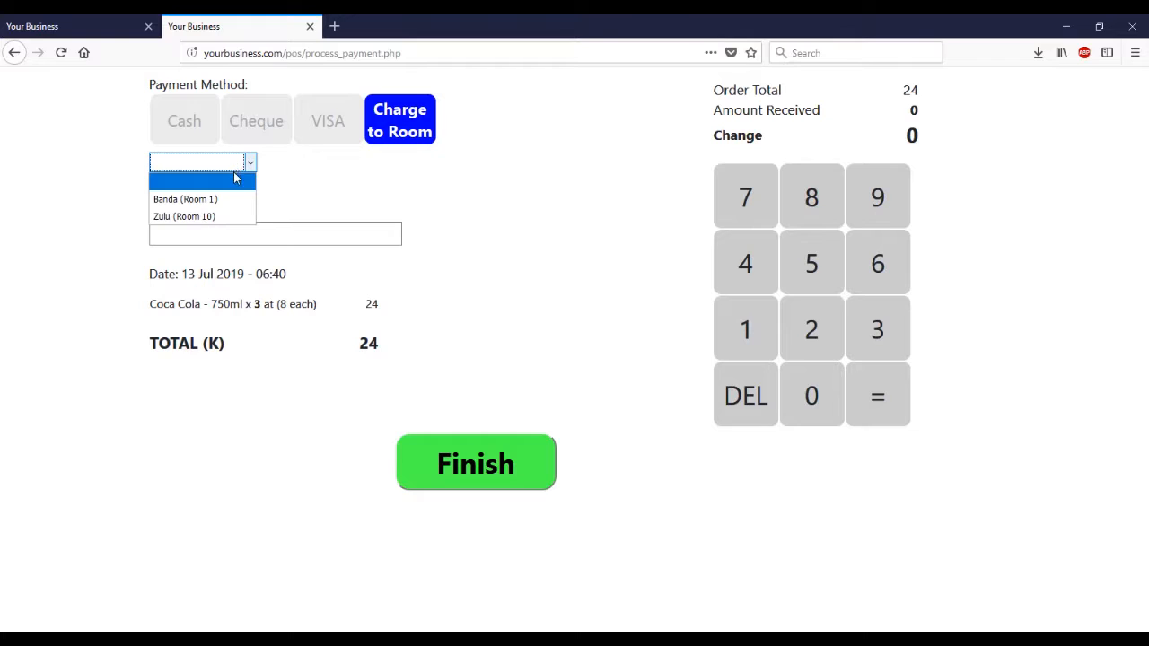
click(219, 217)
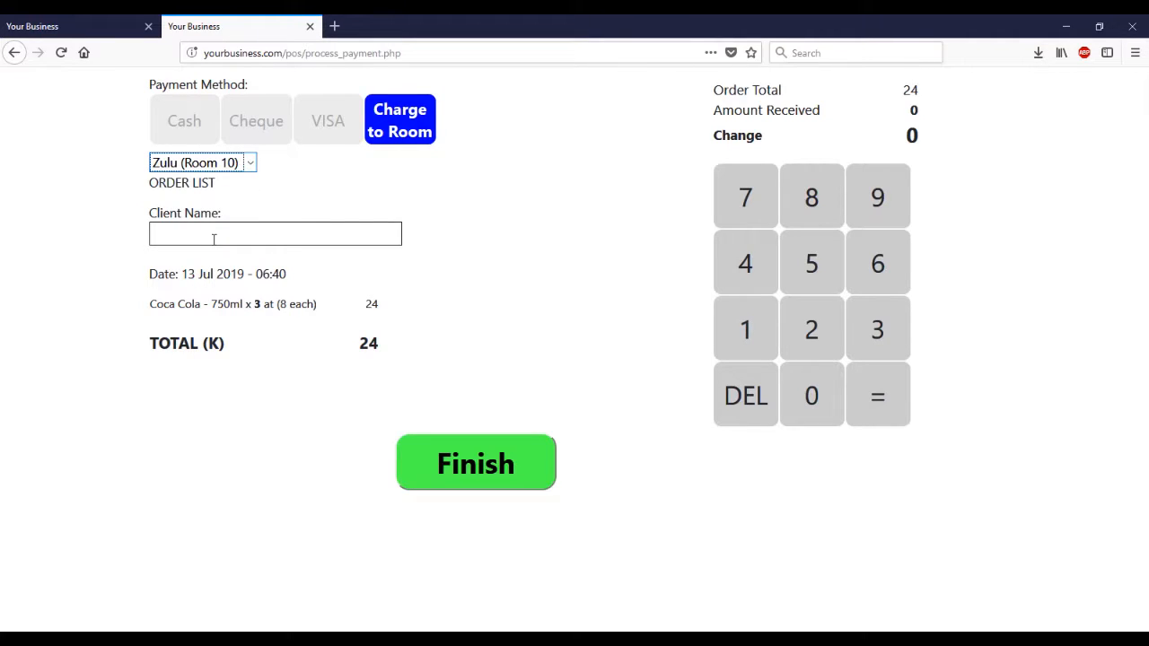
click(465, 462)
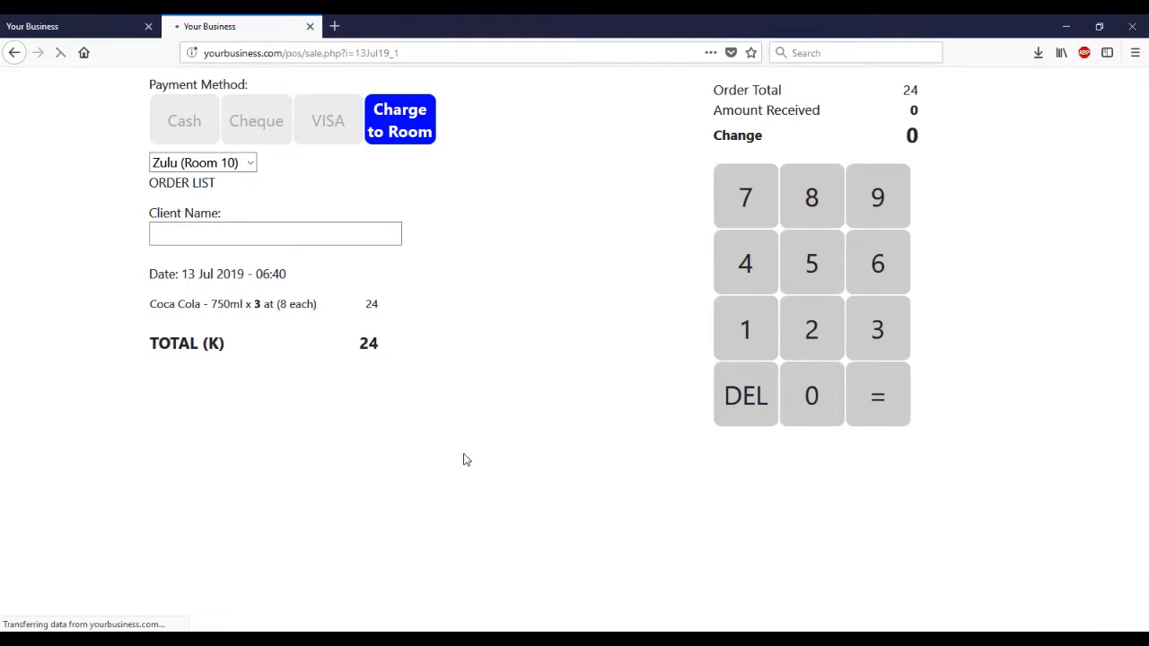
click(650, 309)
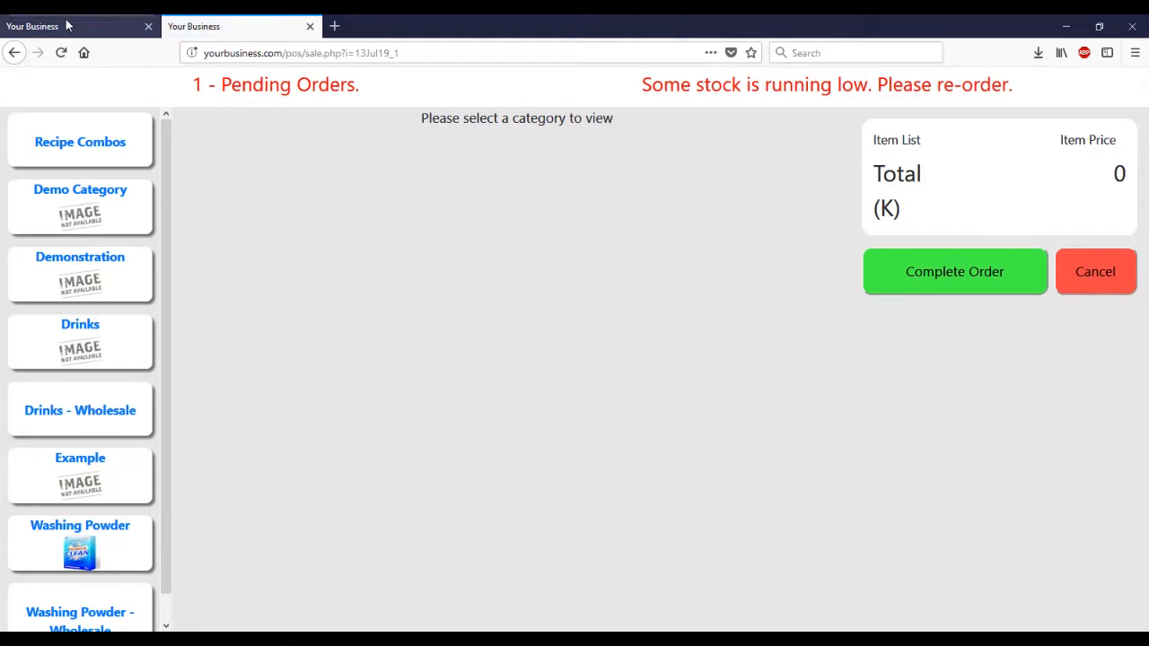
- Return to the accommodation section and check out the Room 10 guest with a discount of 0 and the invoice shown
click(68, 25)
click(34, 138)
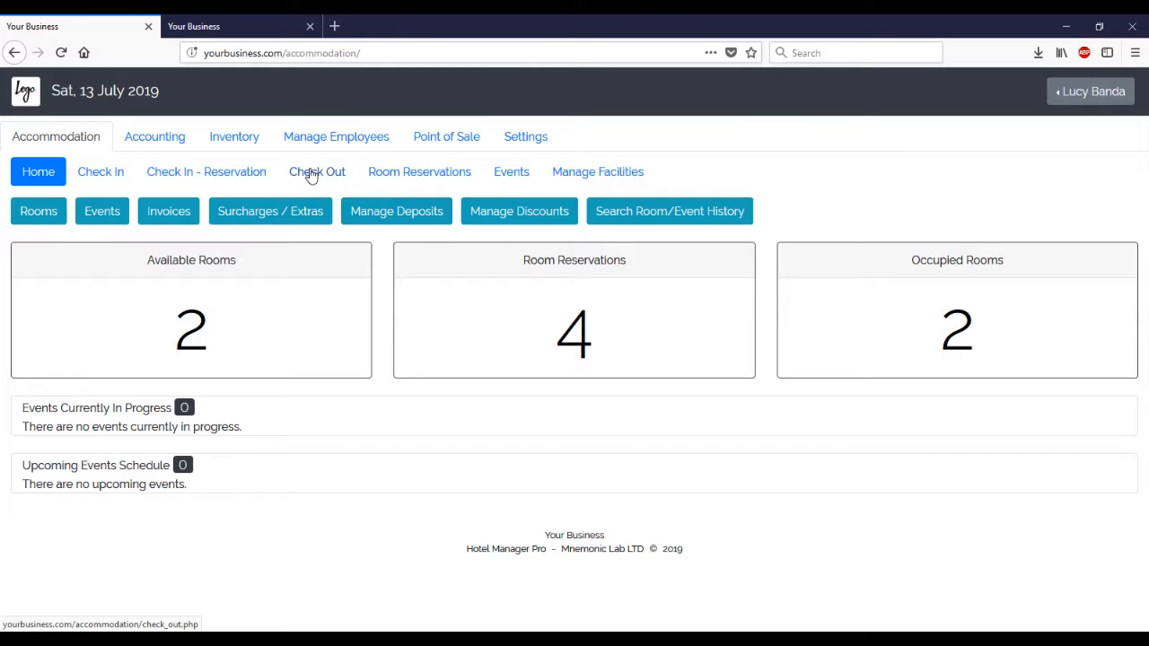
click(311, 173)
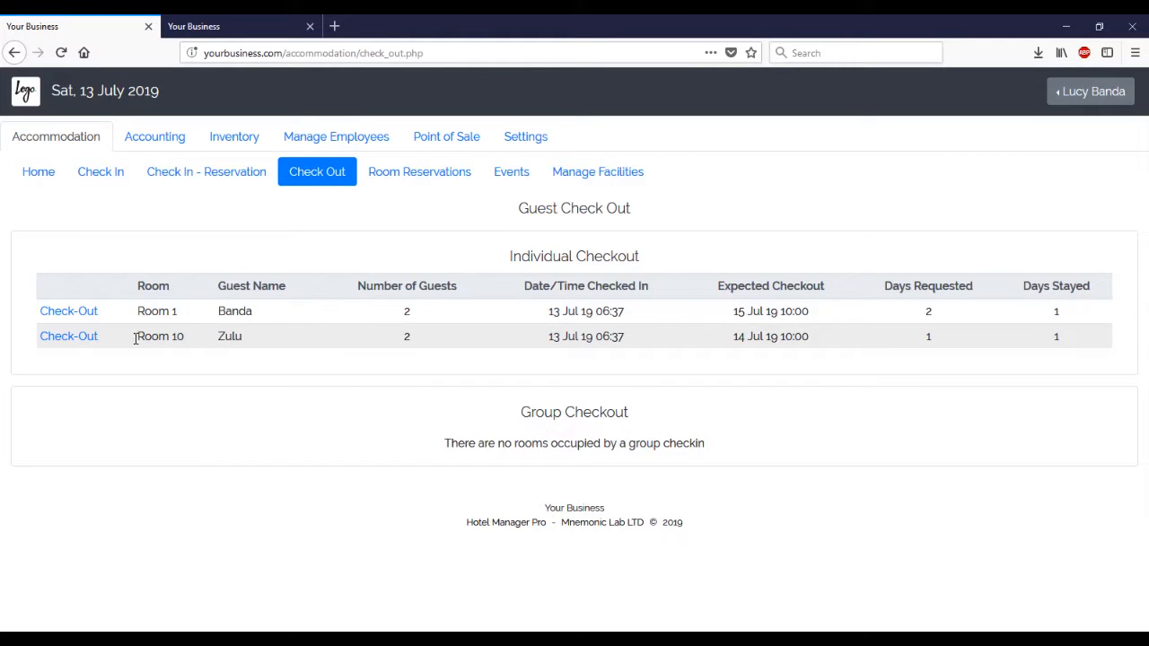
click(70, 337)
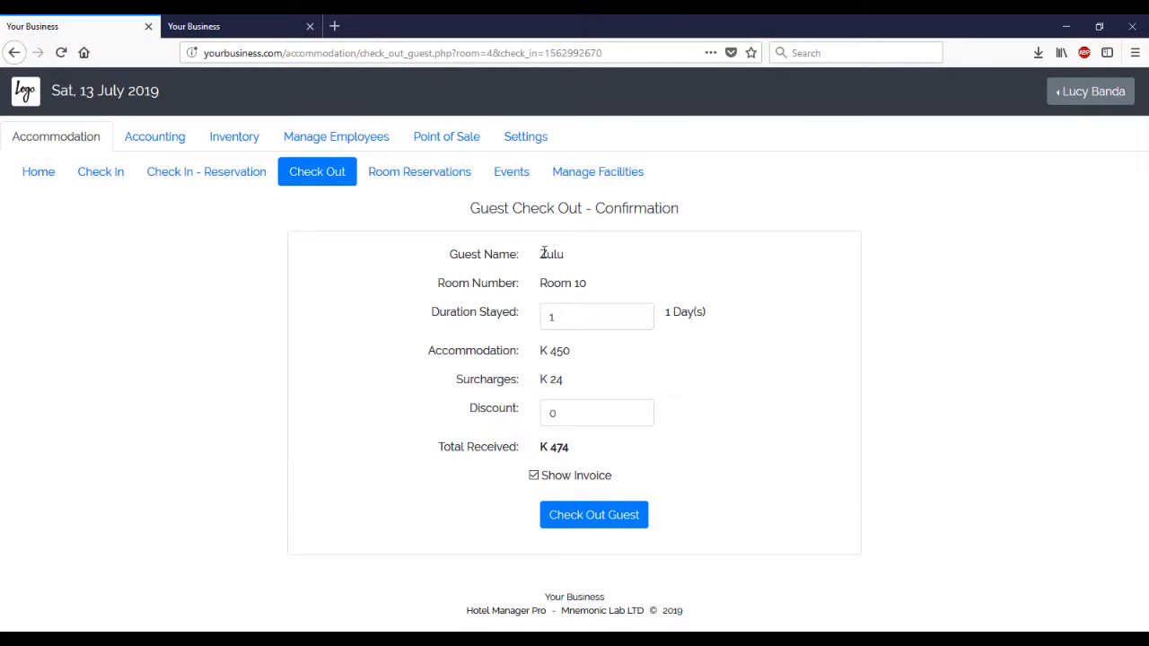
drag(569, 407, 538, 404)
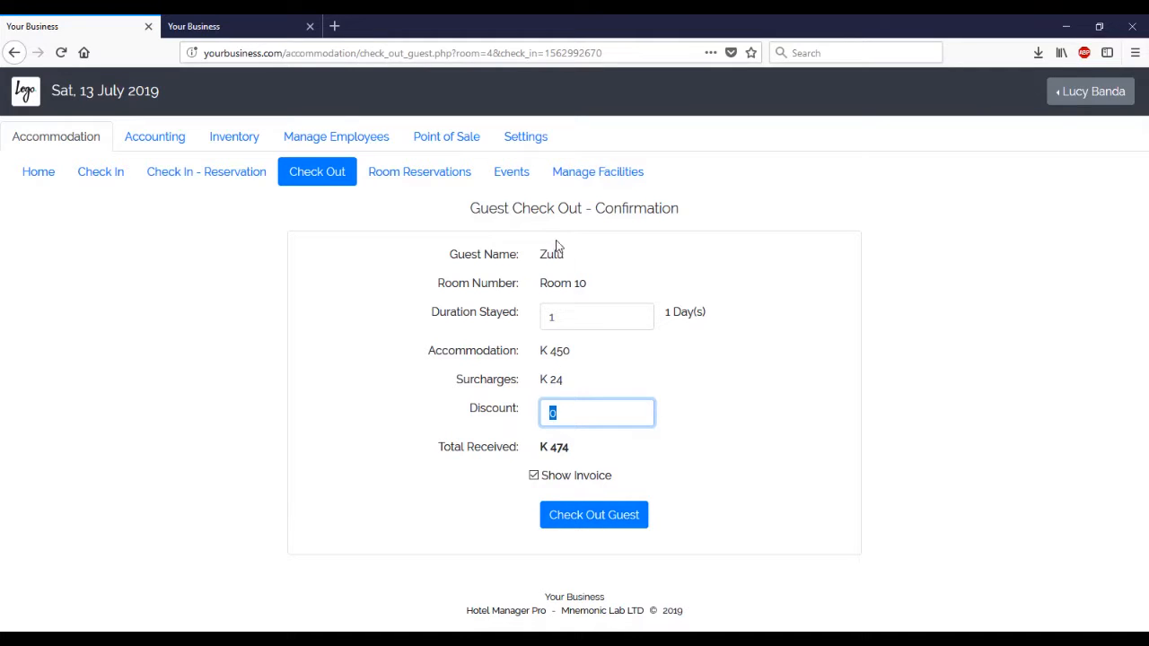
click(585, 518)
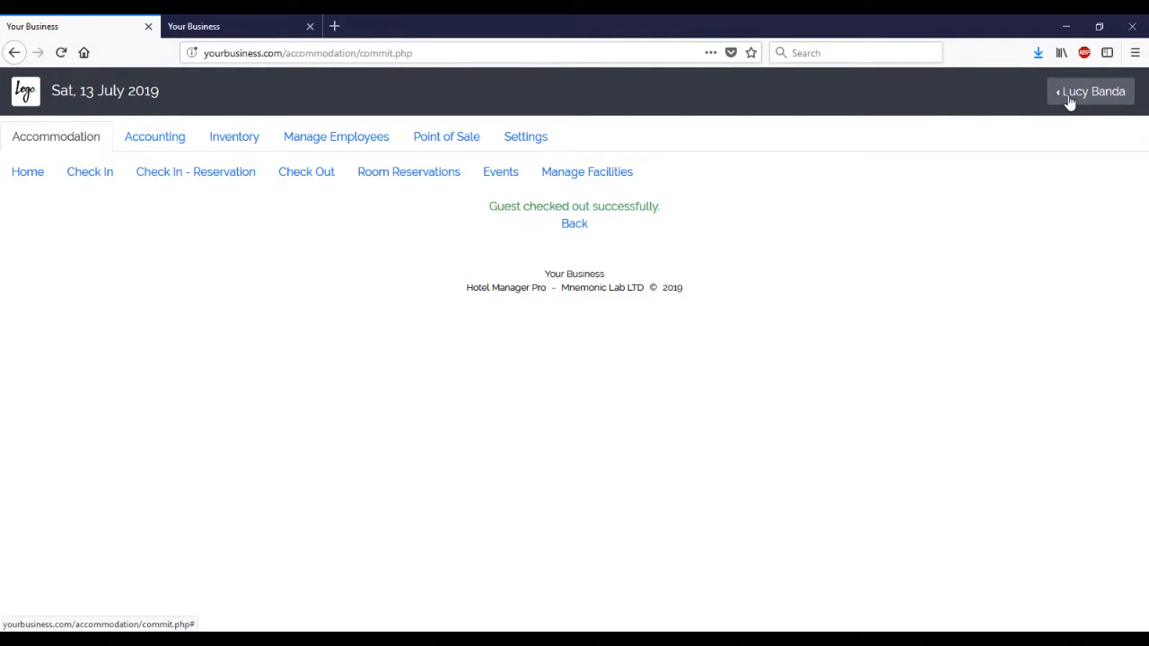
- Examine the stay charges and surcharge details in the downloaded Invoice4.pdf, then close it and return to the accommodation home page
click(1038, 52)
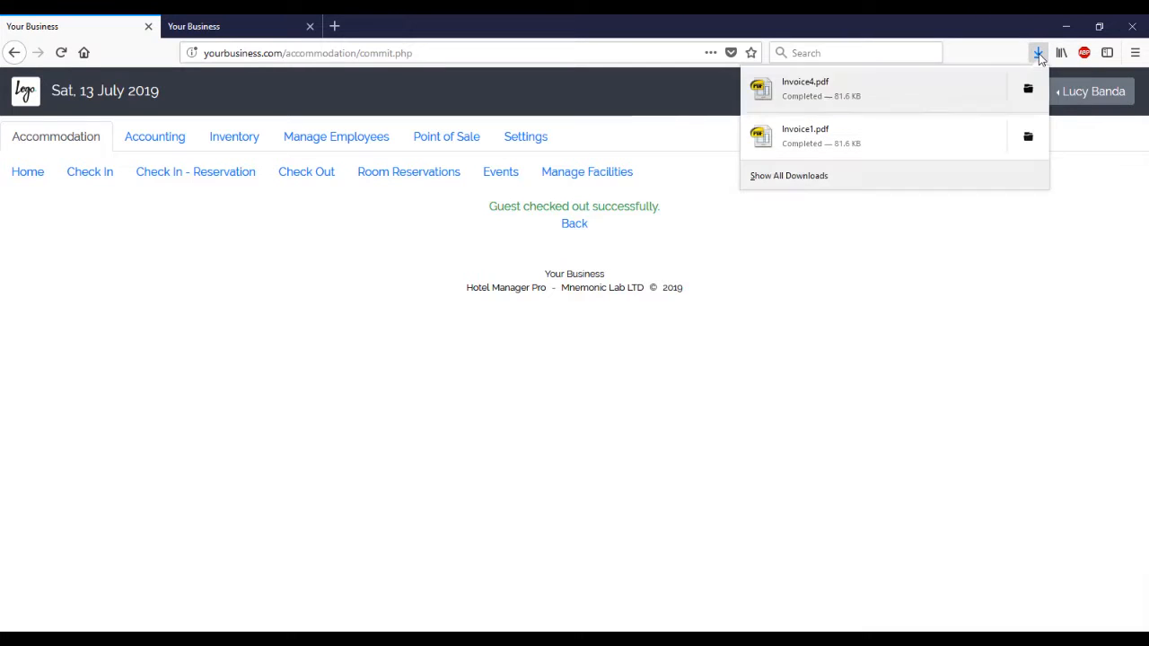
click(827, 84)
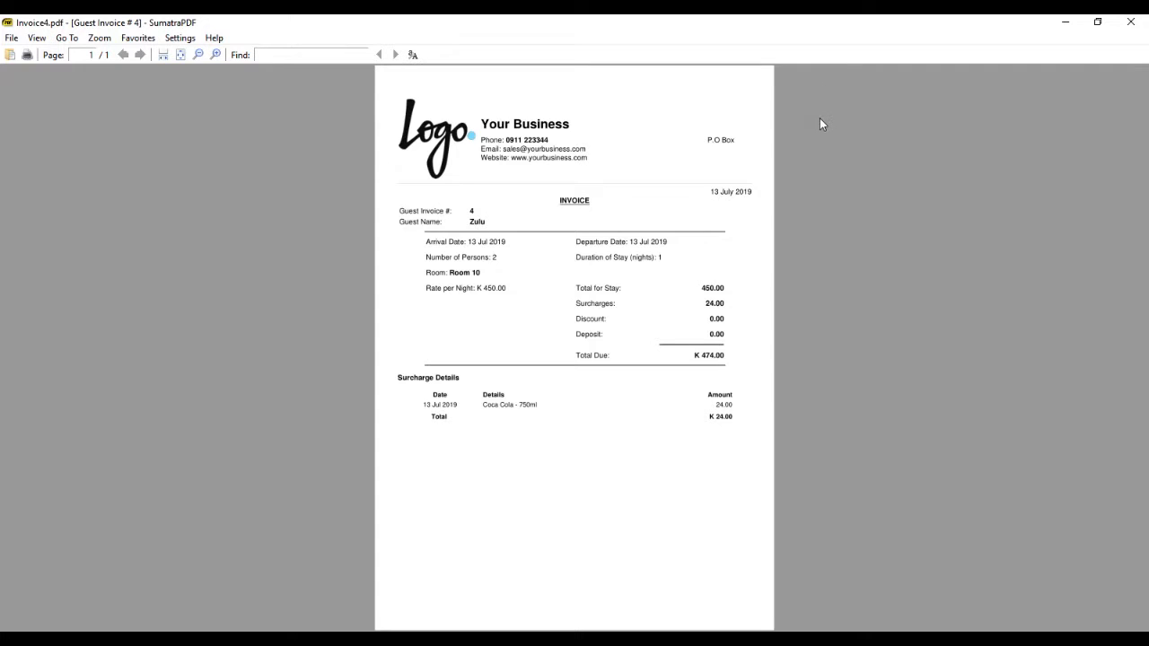
key(ctrl+2)
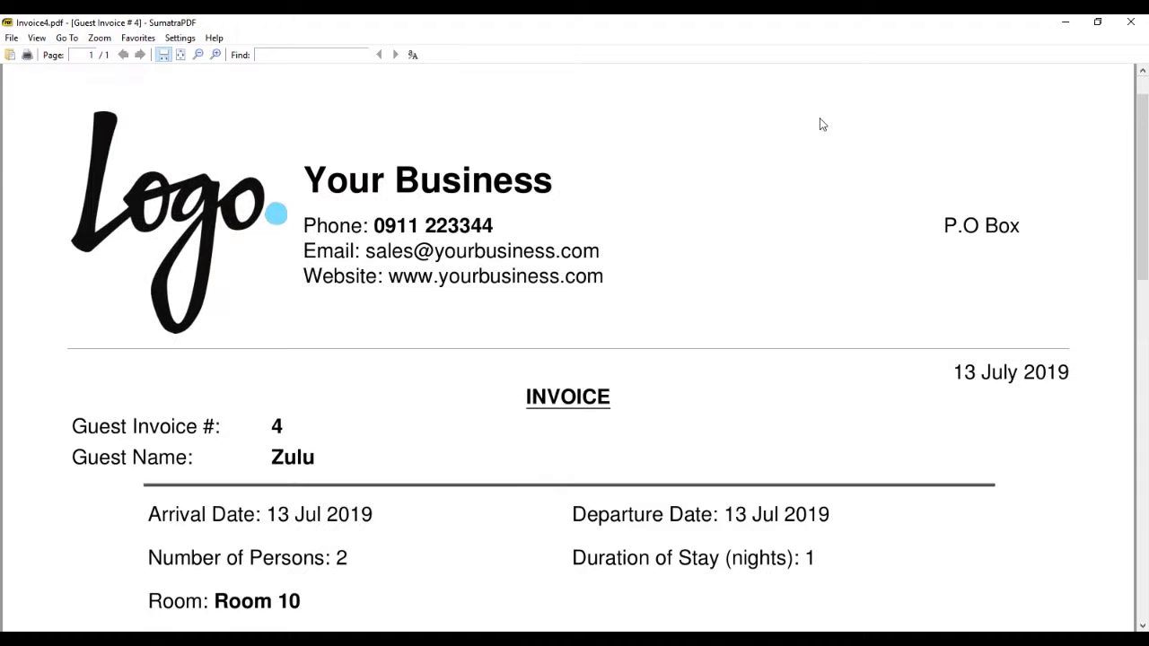
scroll(822, 124, down, 2)
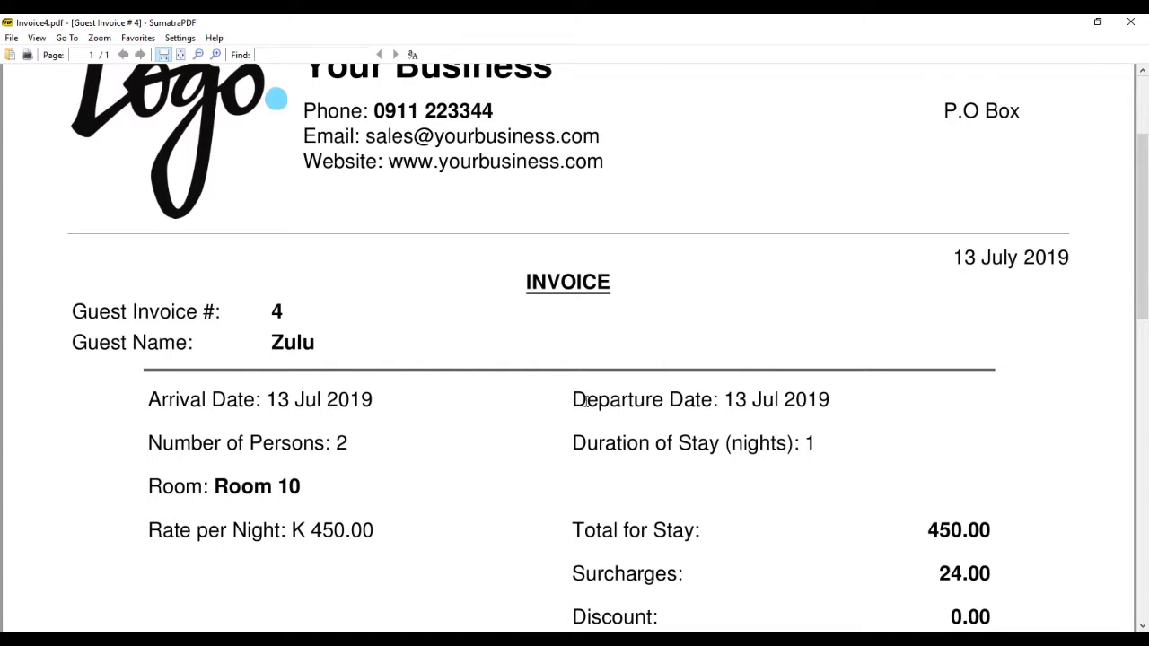
scroll(741, 364, down, 4)
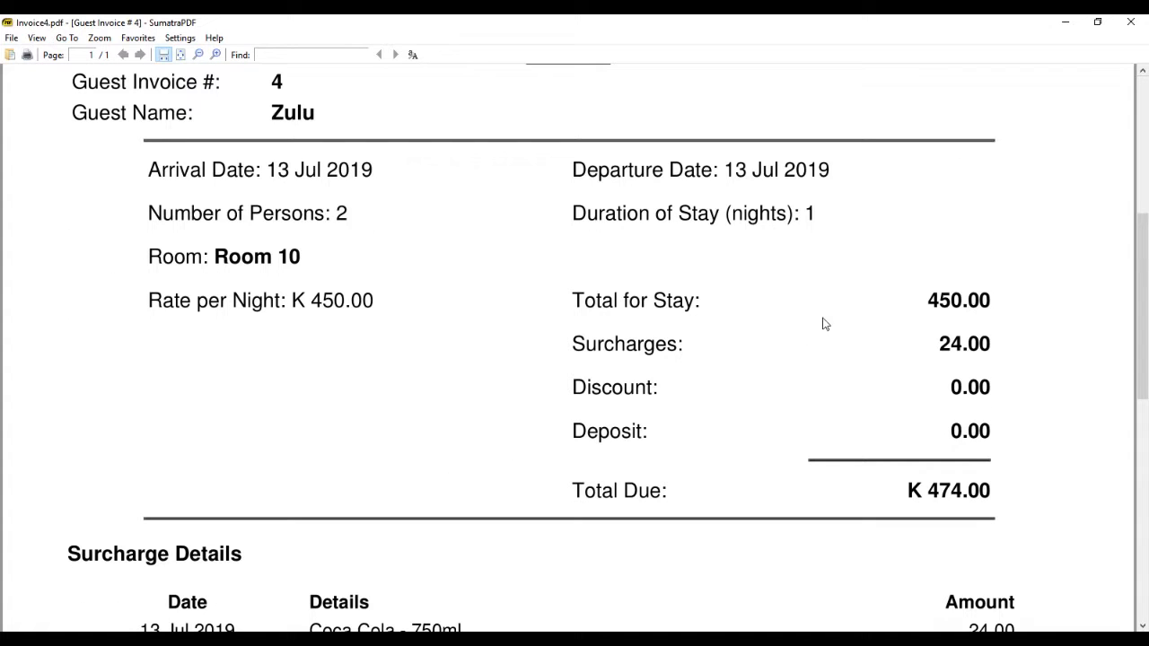
scroll(841, 384, down, 1)
scroll(840, 384, down, 4)
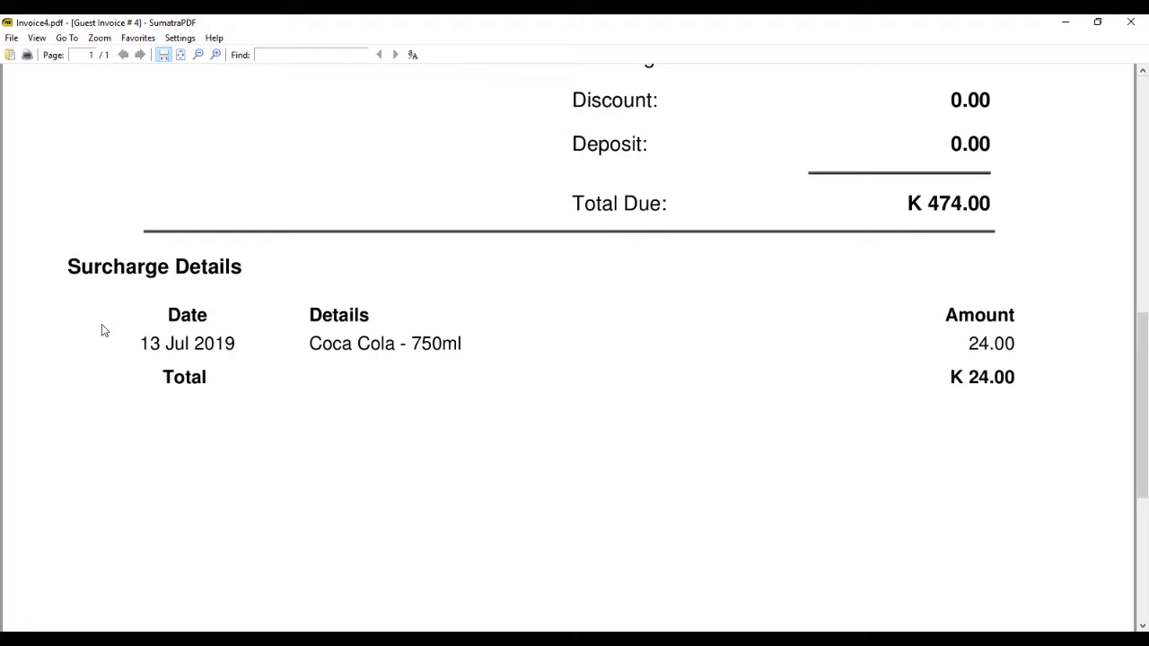
scroll(319, 328, down, 5)
scroll(321, 327, up, 4)
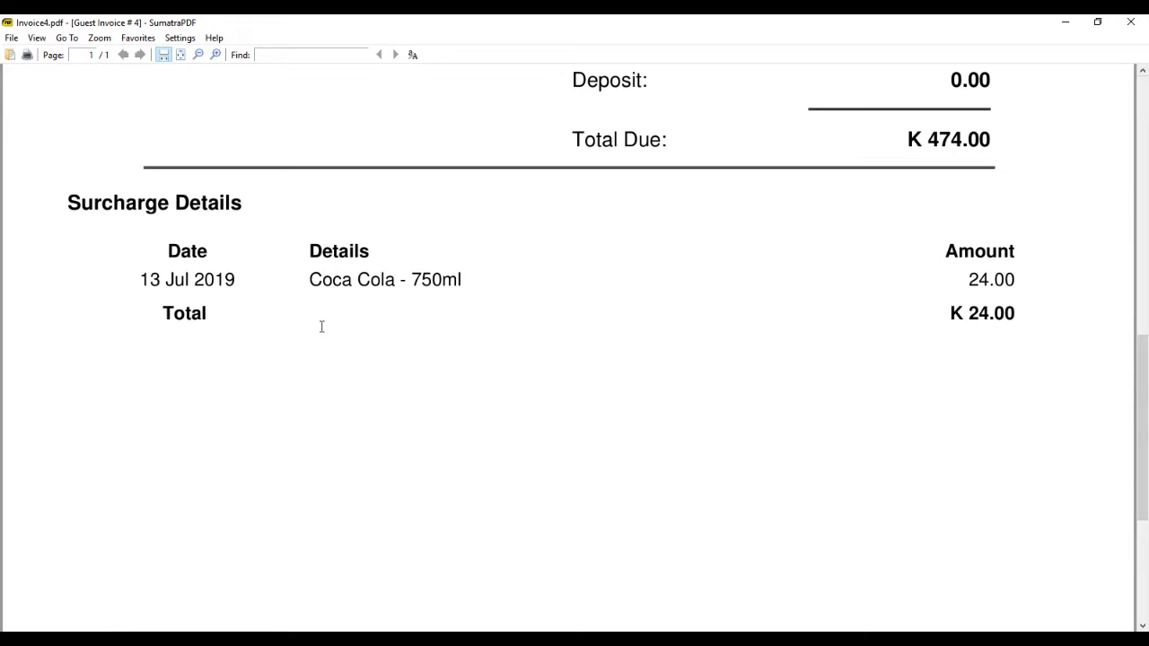
scroll(322, 326, up, 2)
scroll(320, 330, up, 2)
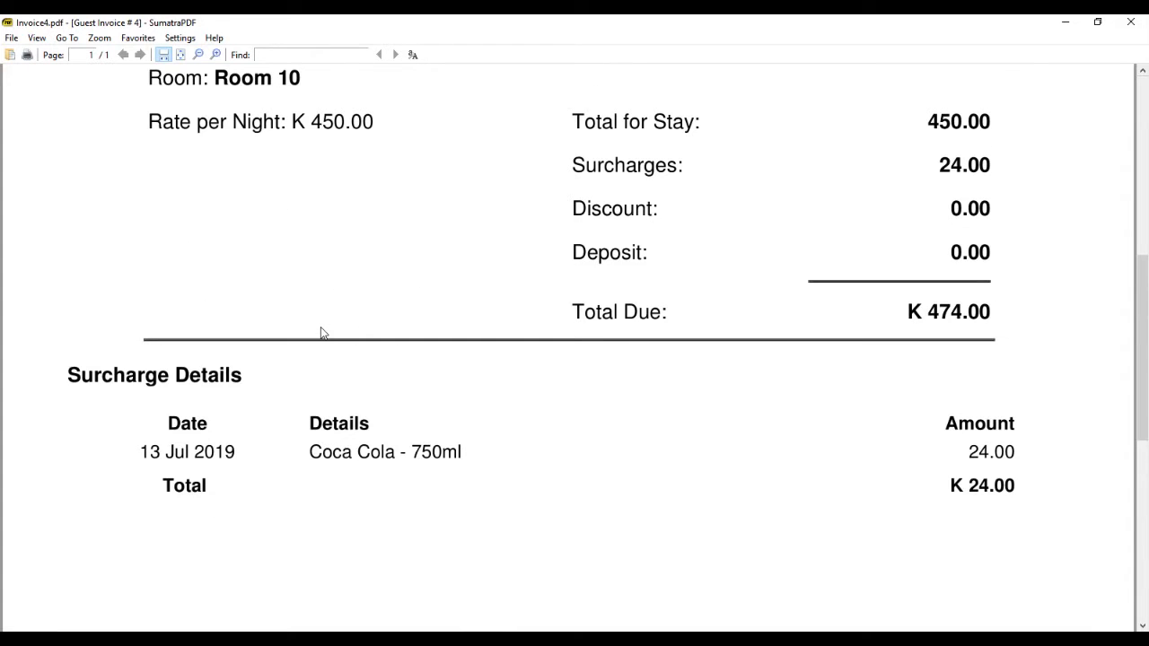
scroll(321, 331, up, 5)
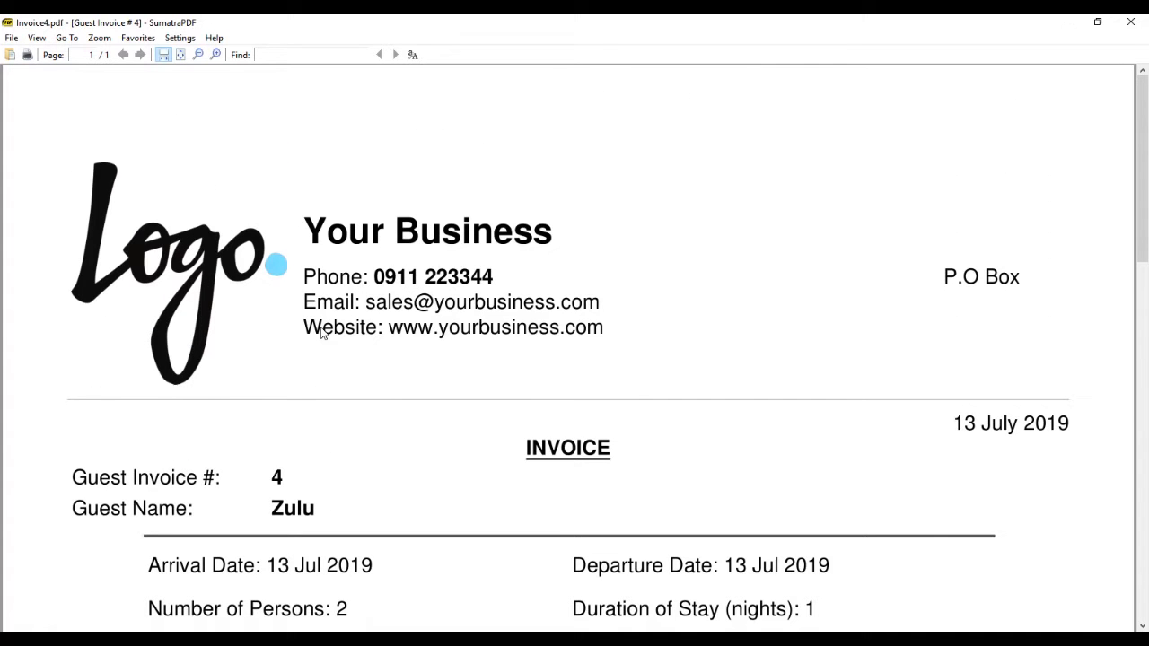
click(1130, 22)
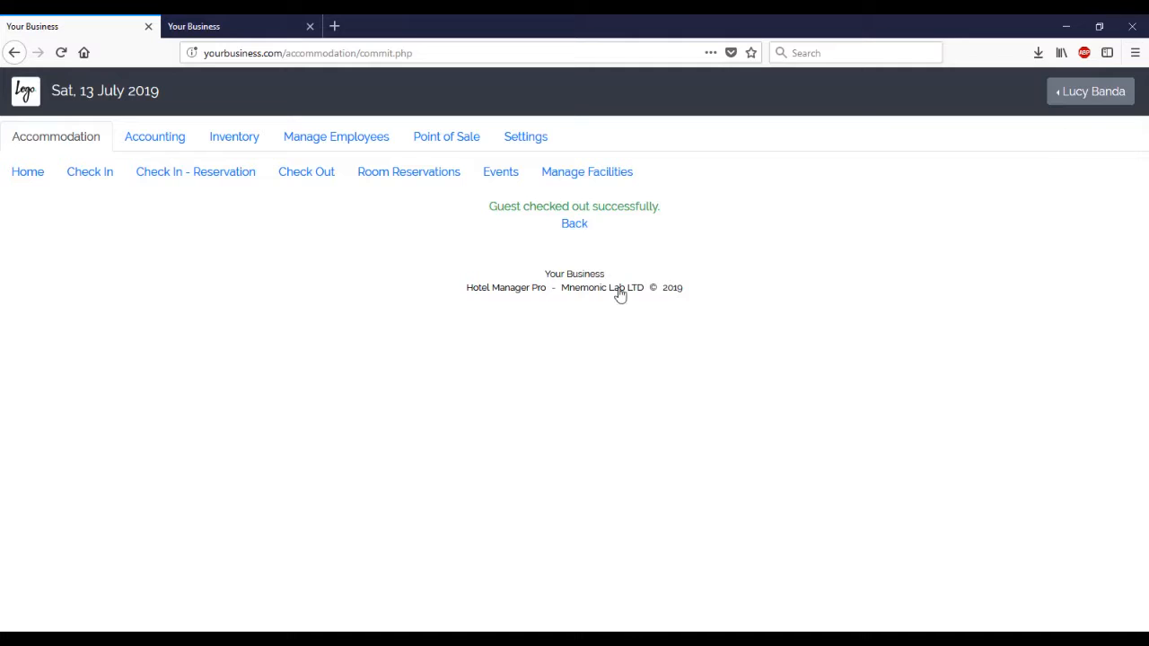
click(574, 225)
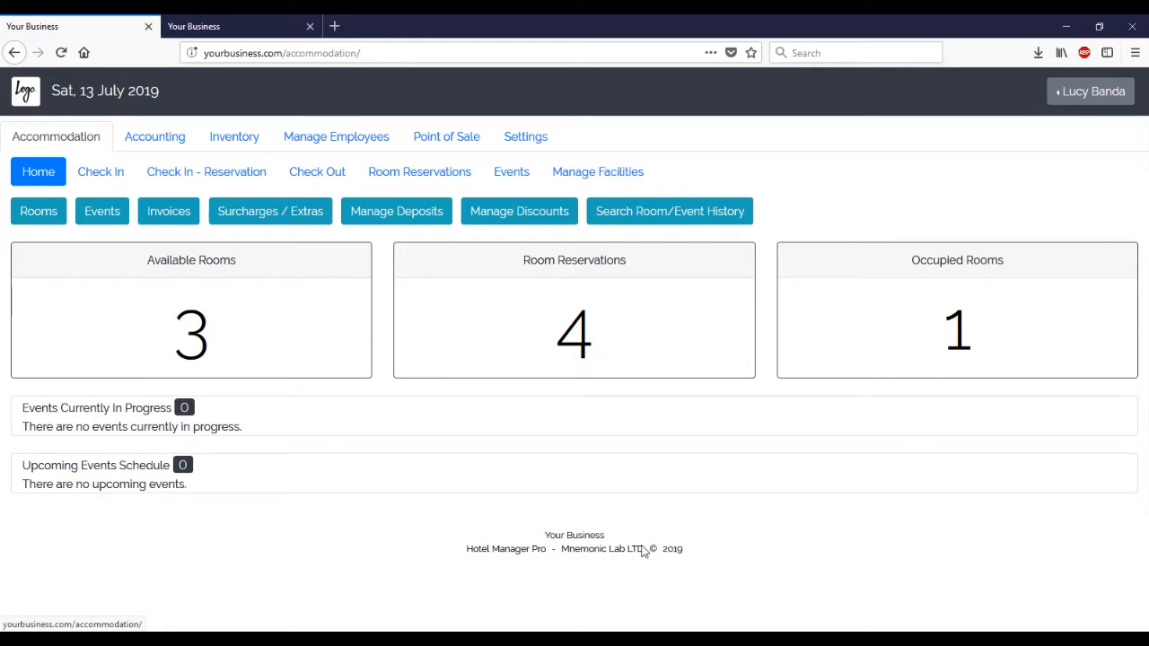
- Start a hall reservation for the Special Hall from the events section and enter the organiser's name and phone number
click(517, 171)
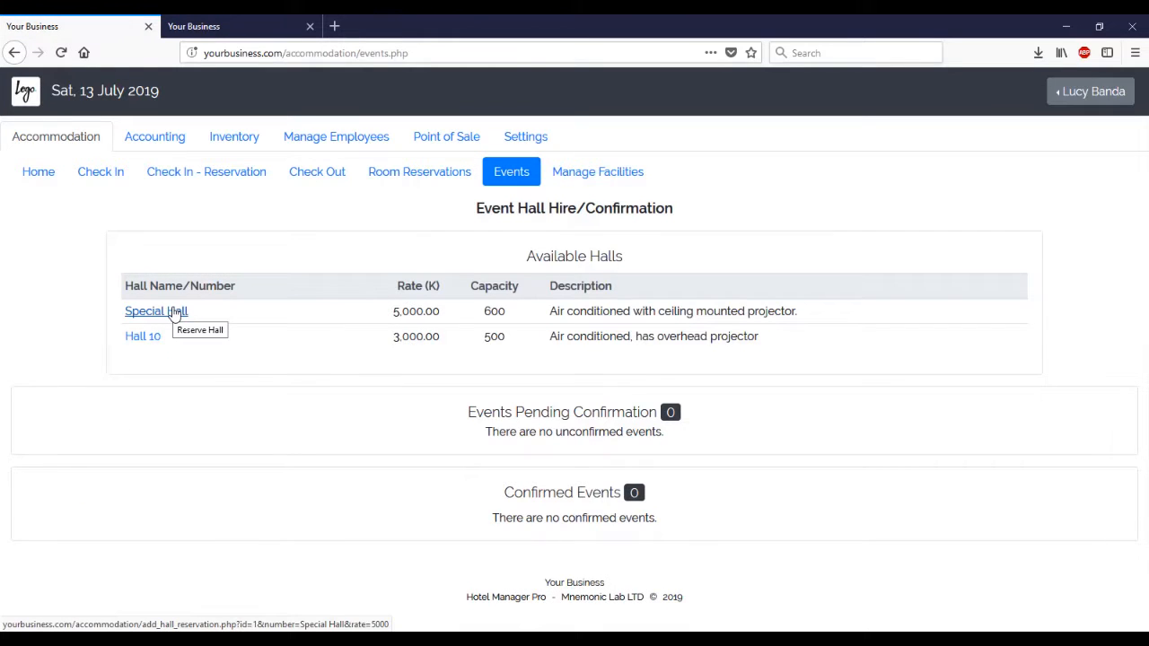
click(175, 314)
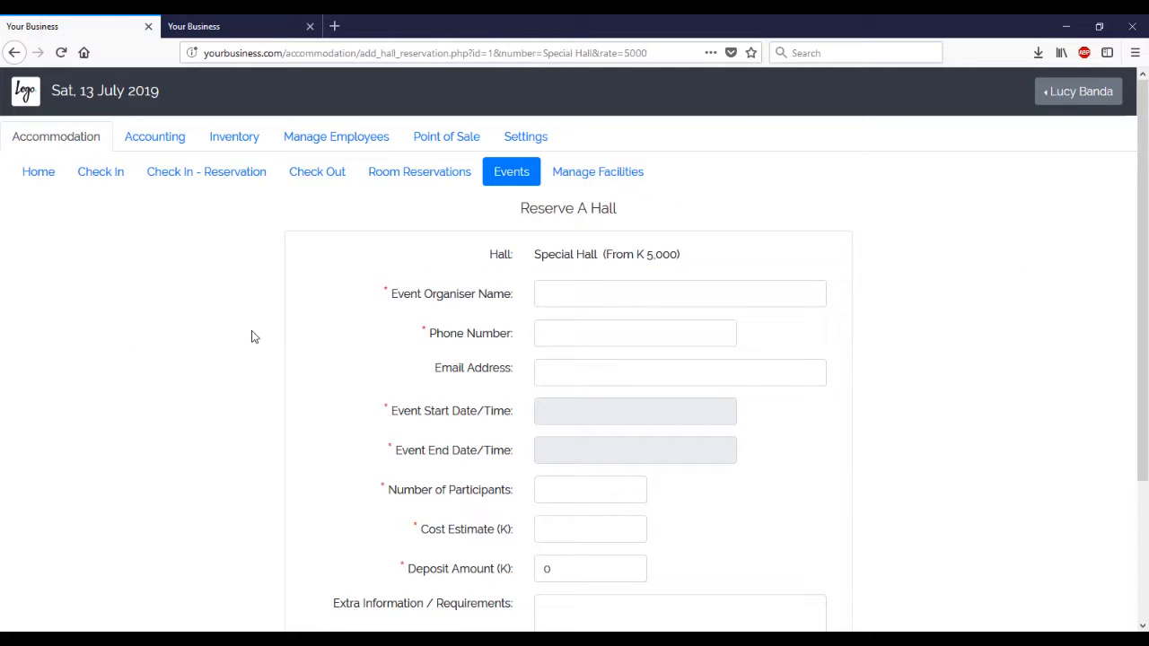
click(571, 297)
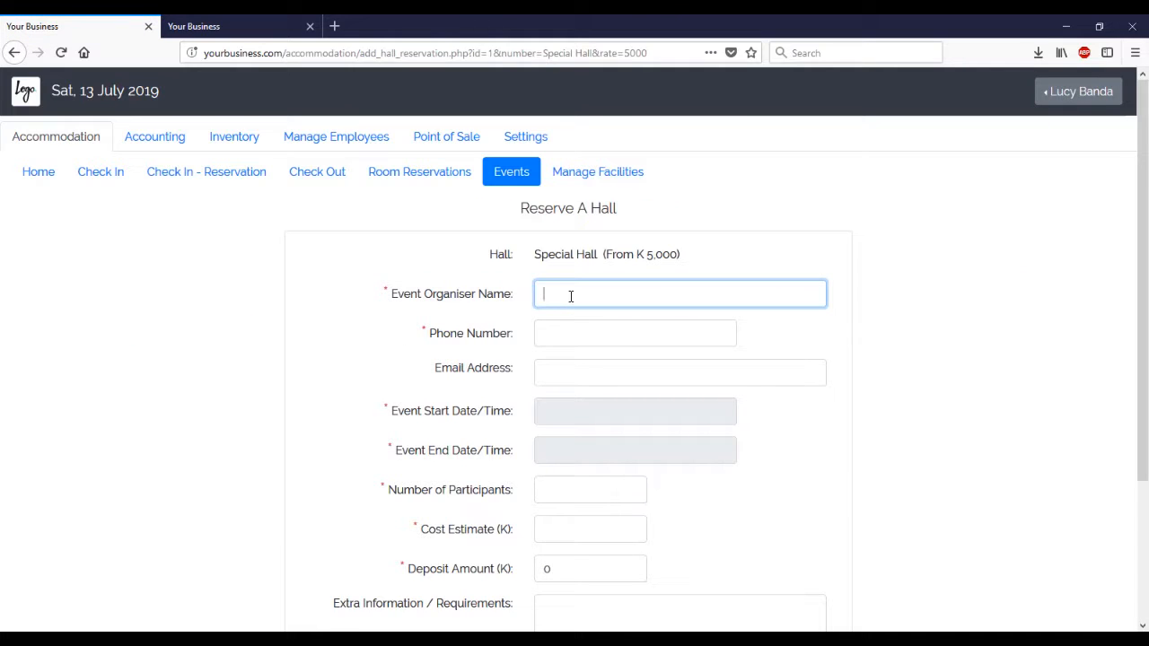
text(Zulu)
key(Tab)
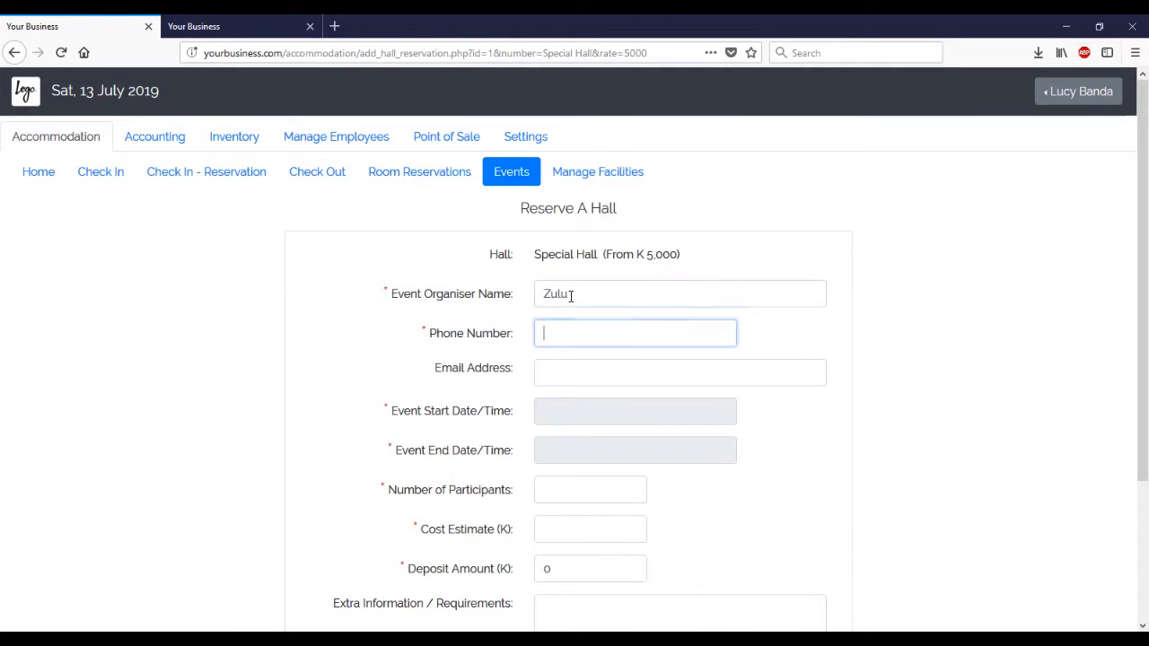
text(09)
key(Down)
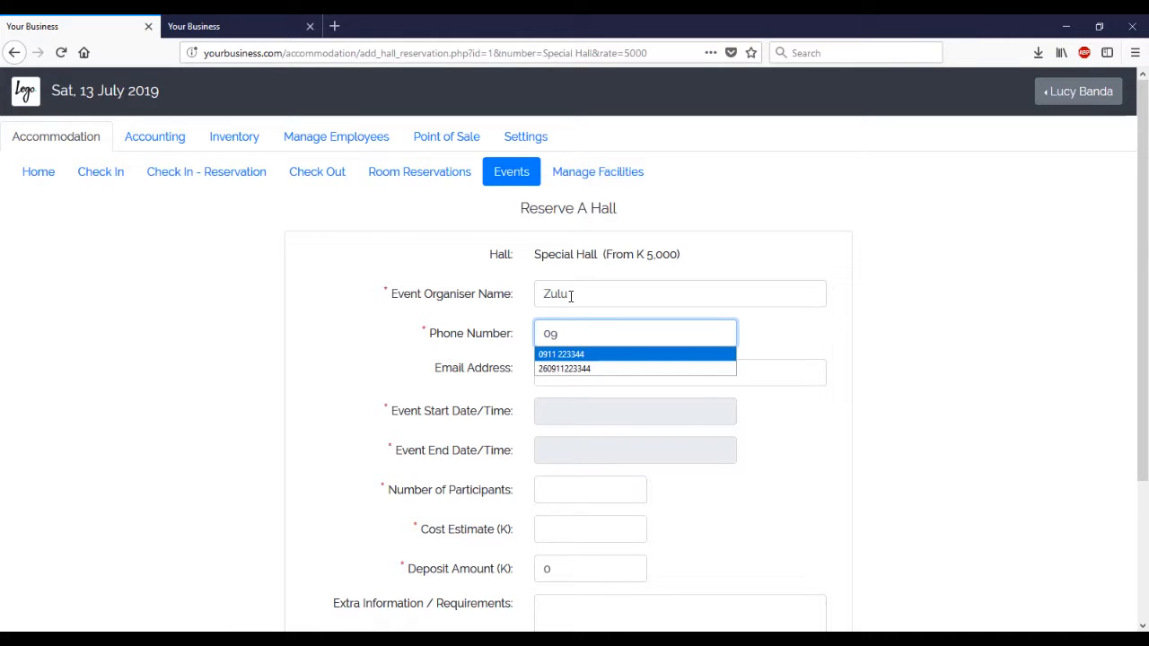
key(Return)
key(Tab)
key(Tab)
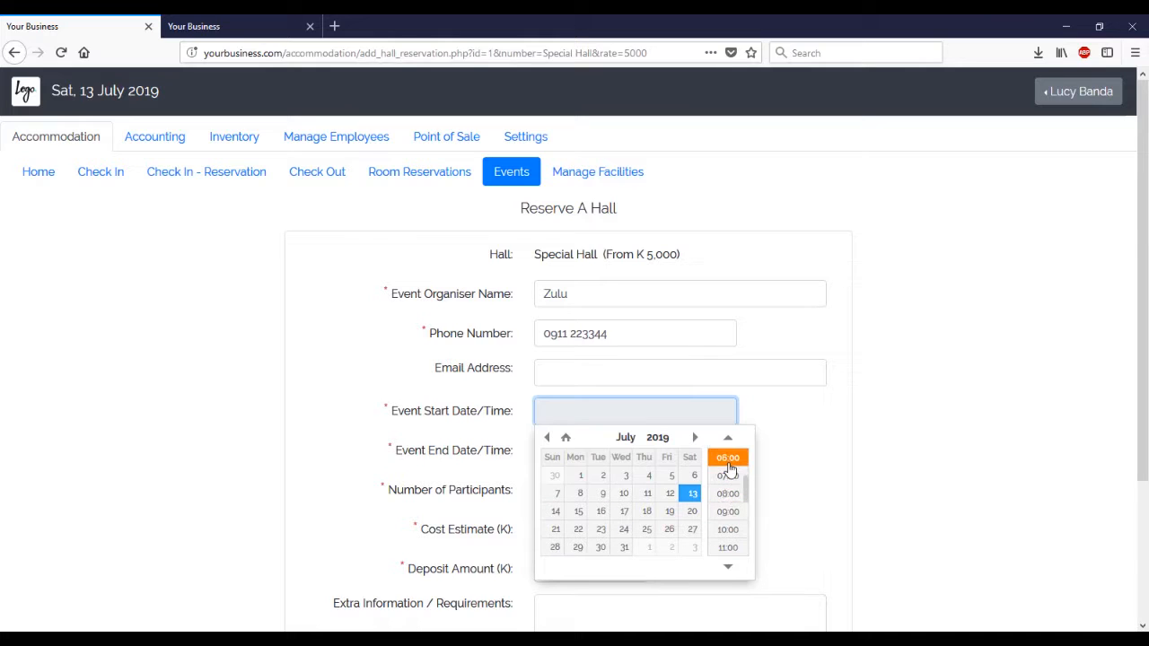
- Set the hall event to start on 14 Jul 2019 at 07:00 and end on 14 Jul 2019 at 12:00
click(551, 514)
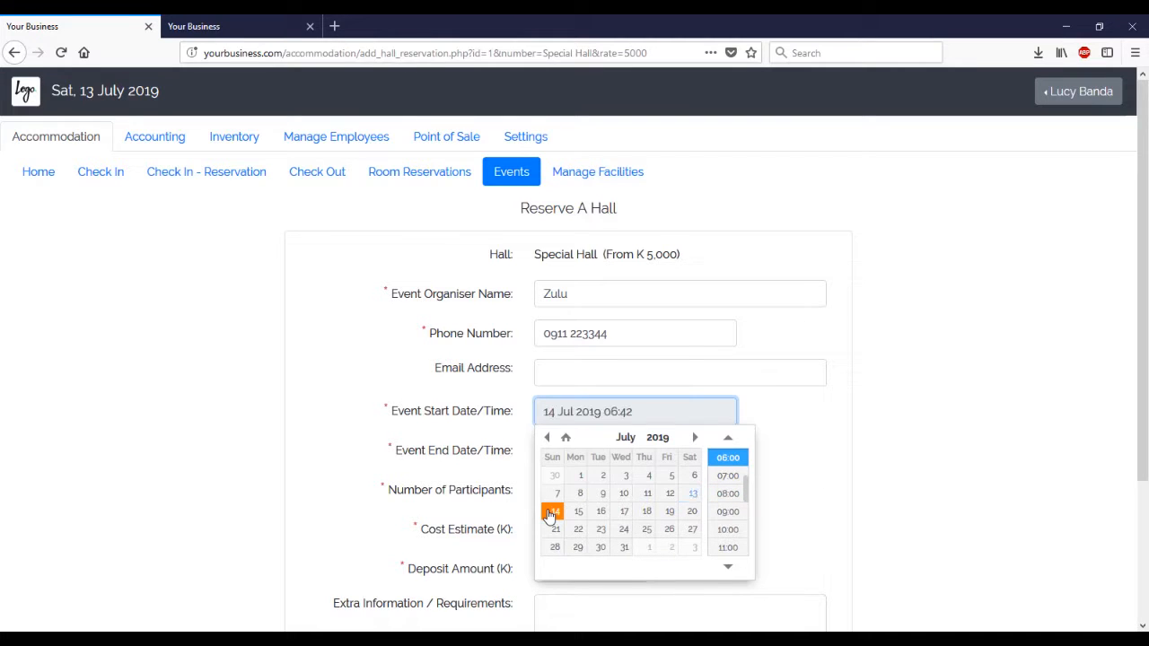
click(728, 476)
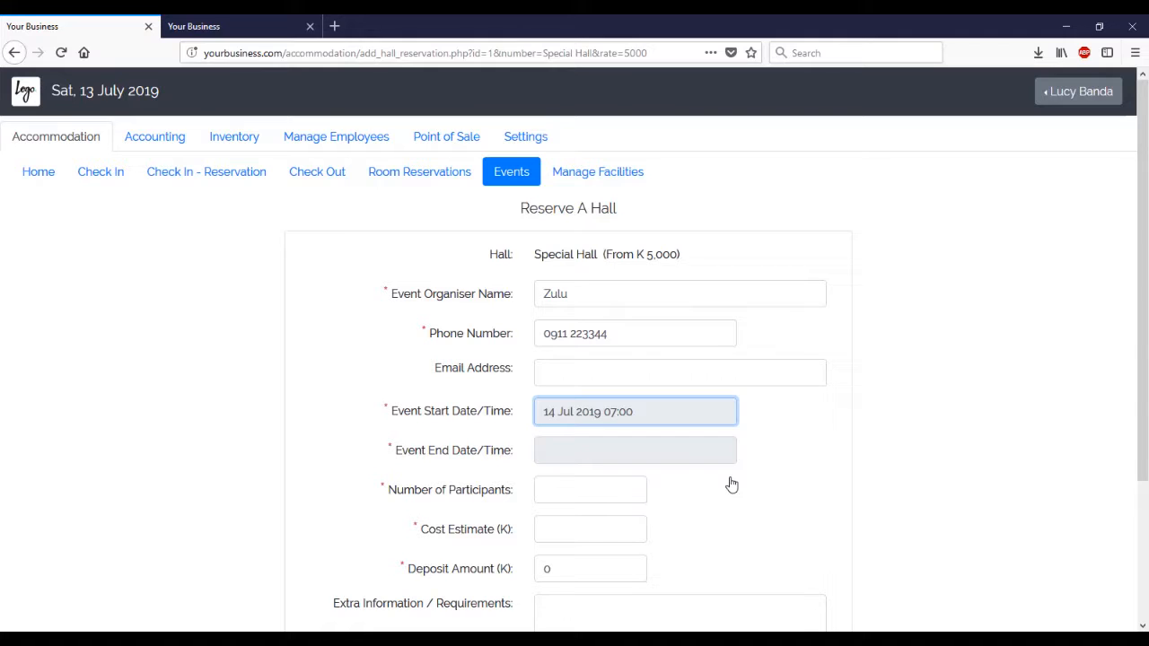
click(603, 456)
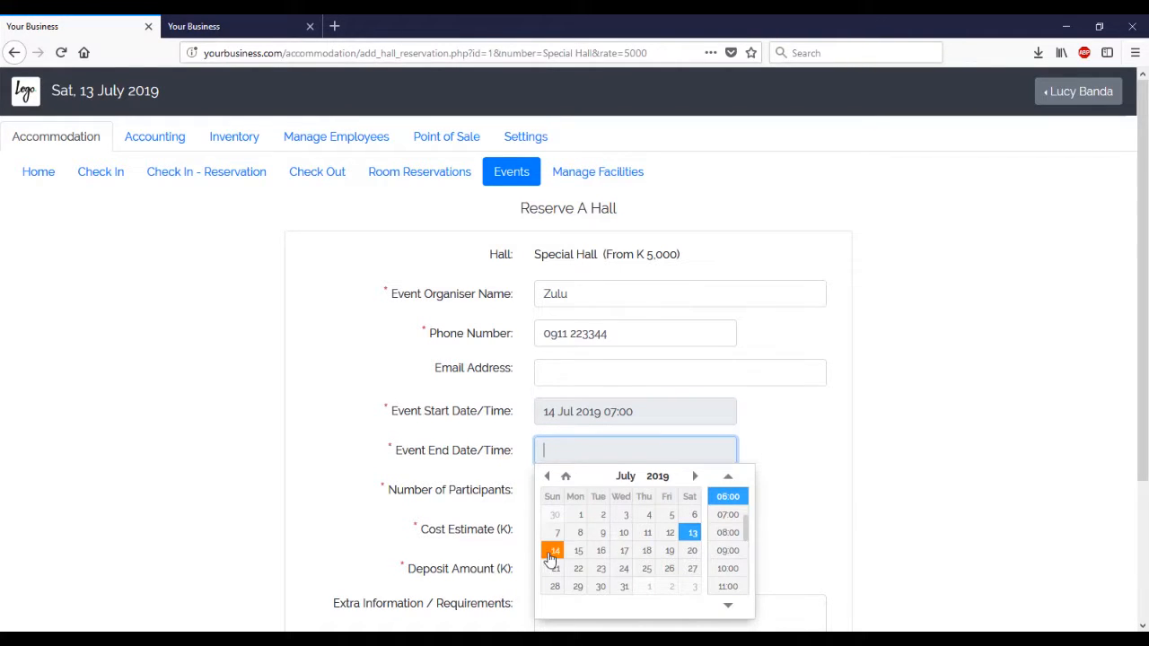
click(551, 559)
scroll(727, 549, down, 1)
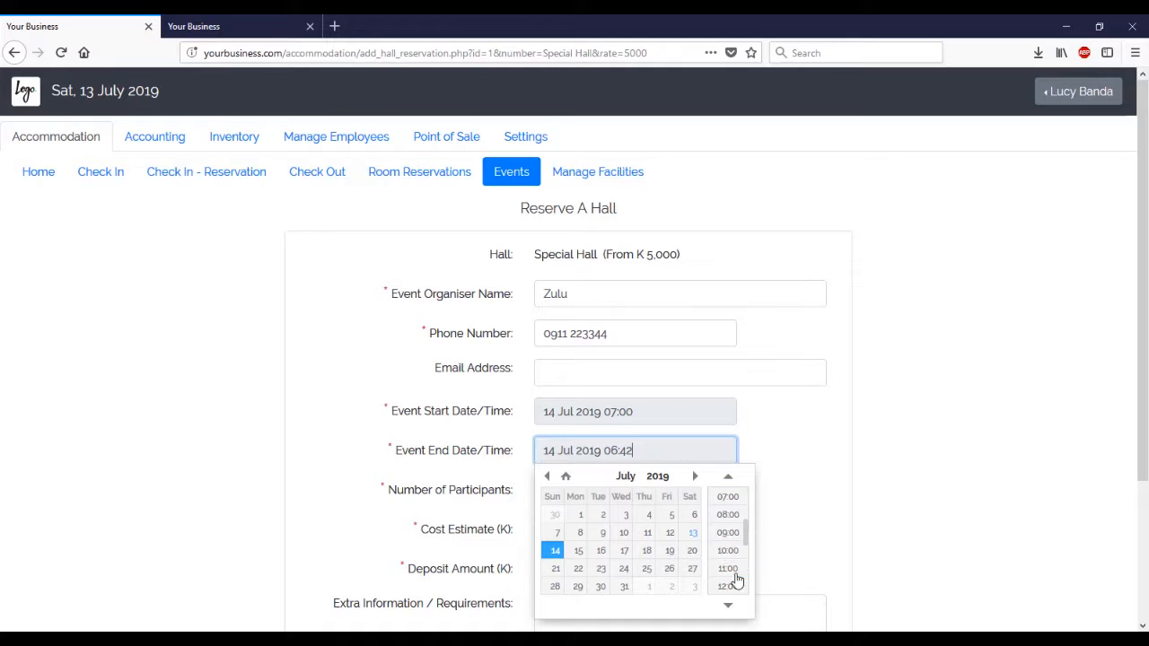
click(729, 586)
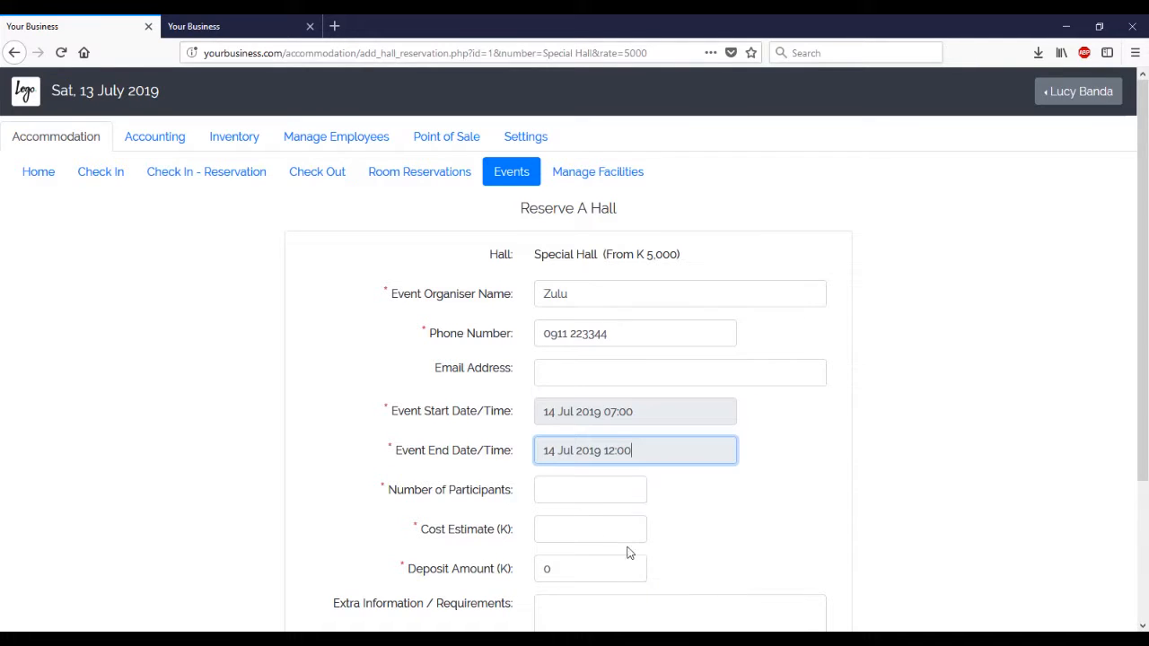
- Enter 200 participants and a cost estimate of 4000, keep the deposit at 0, add the hall reservation and return to the accommodation home page
click(574, 488)
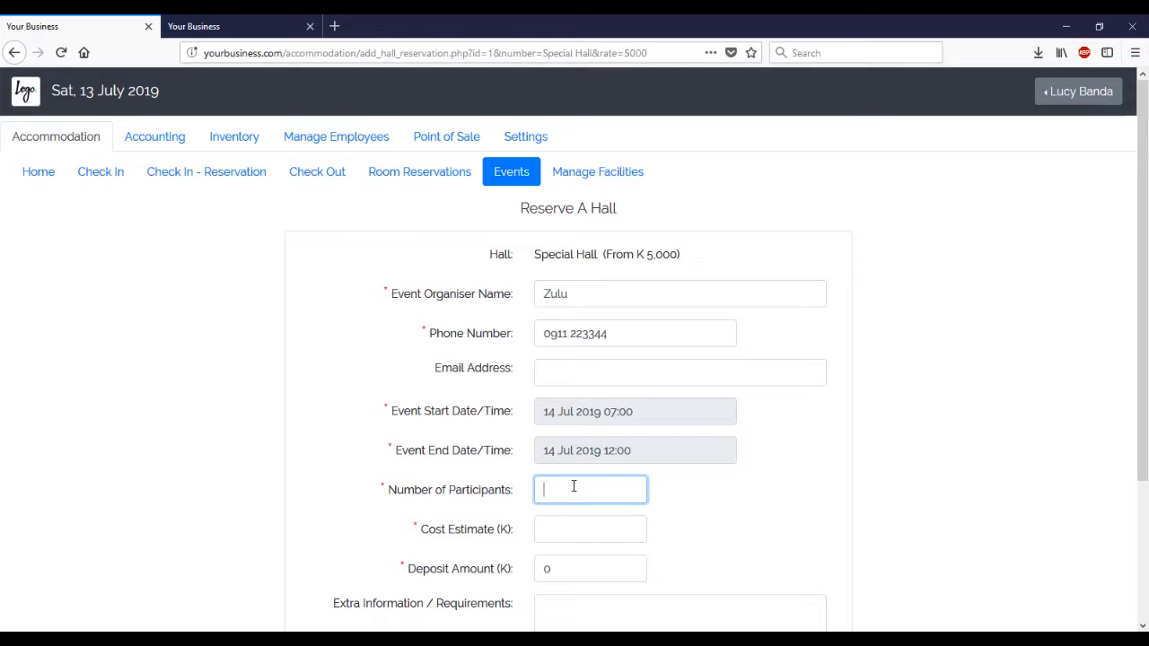
text(200)
scroll(573, 488, down, 3)
click(564, 393)
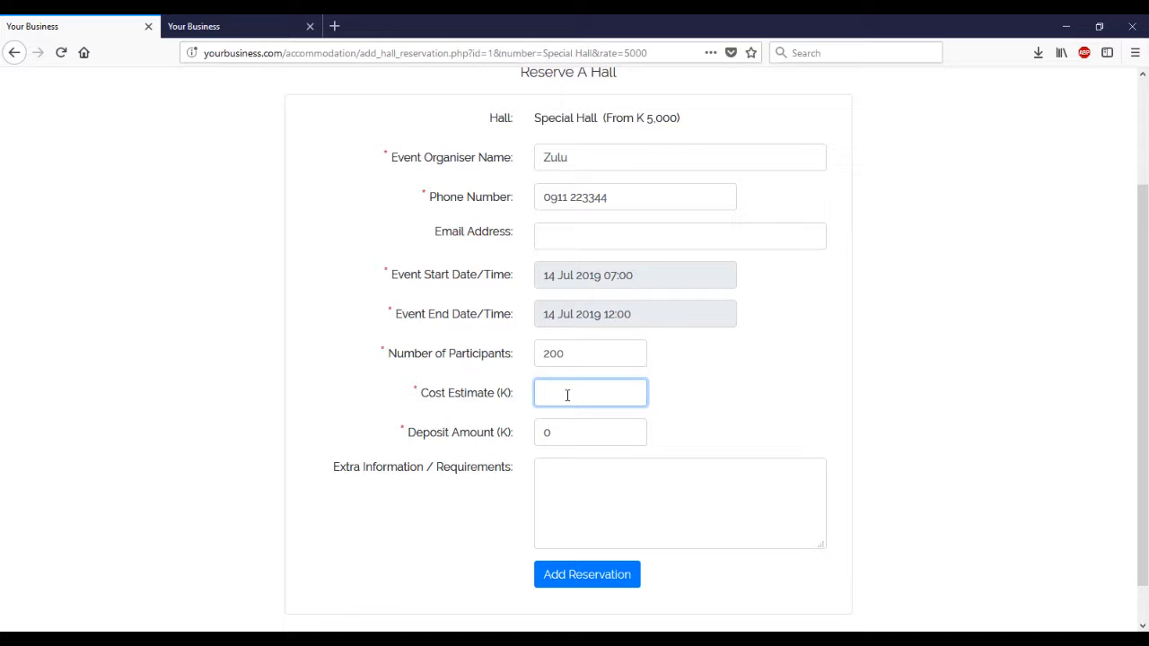
text(4000)
click(611, 434)
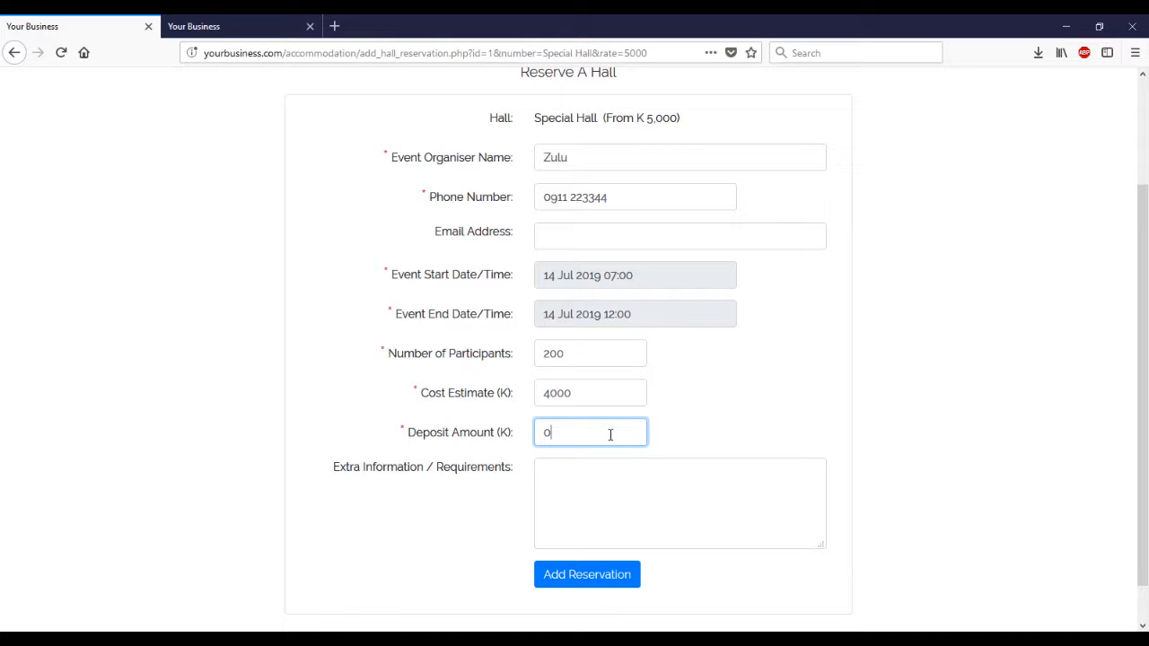
click(592, 477)
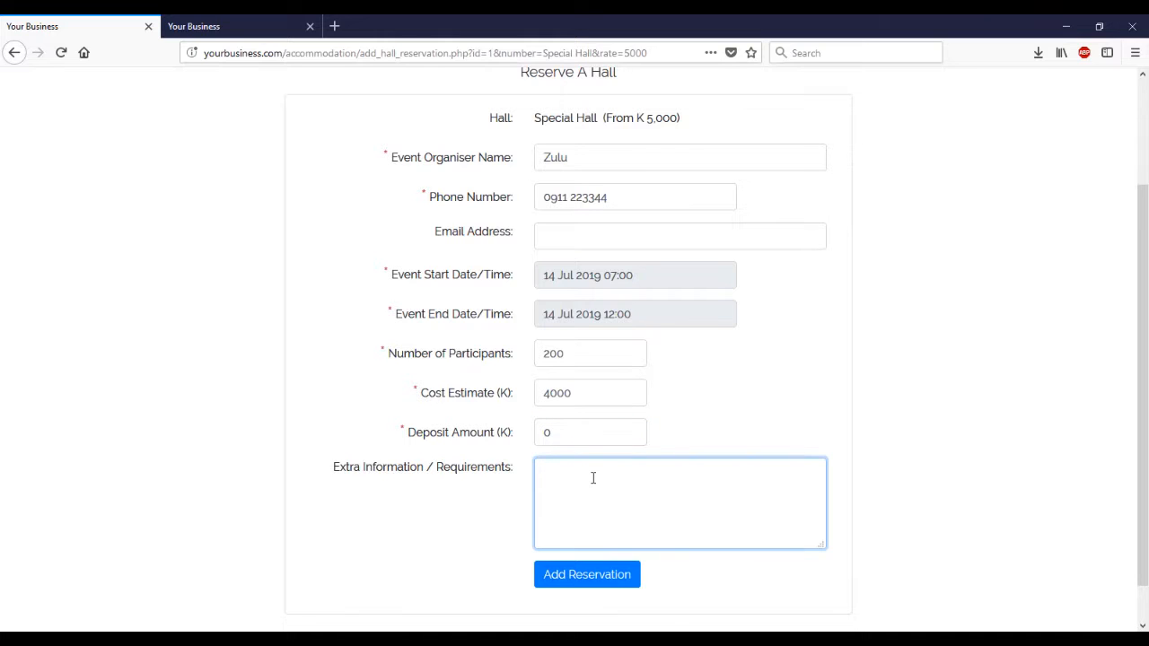
scroll(577, 458, down, 1)
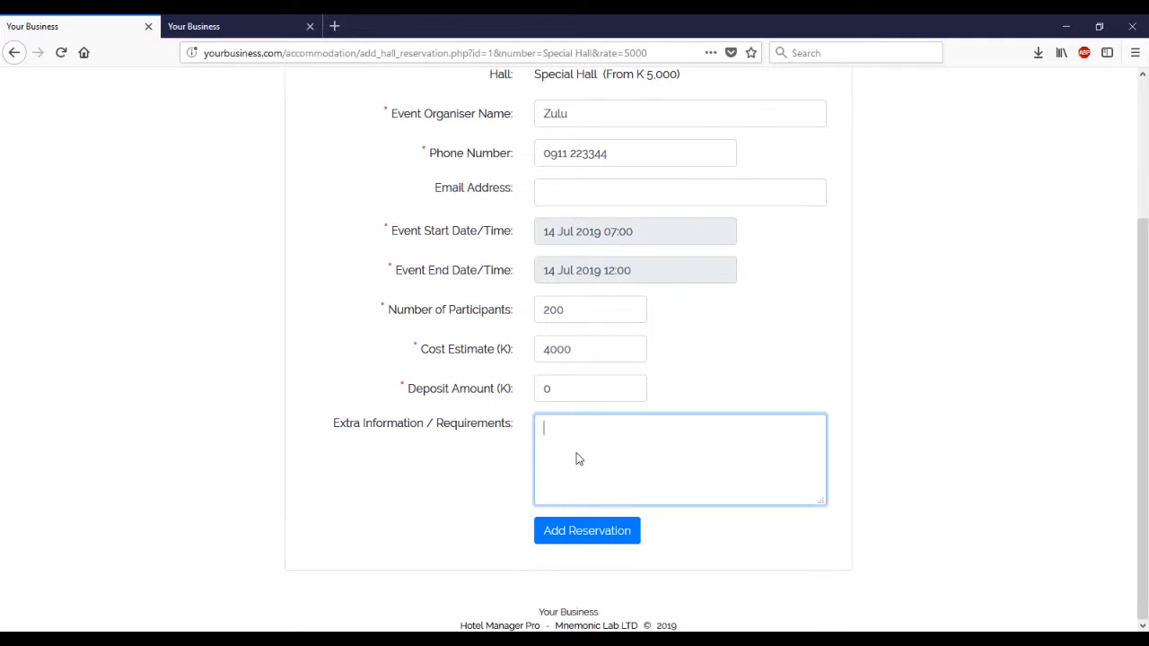
click(563, 531)
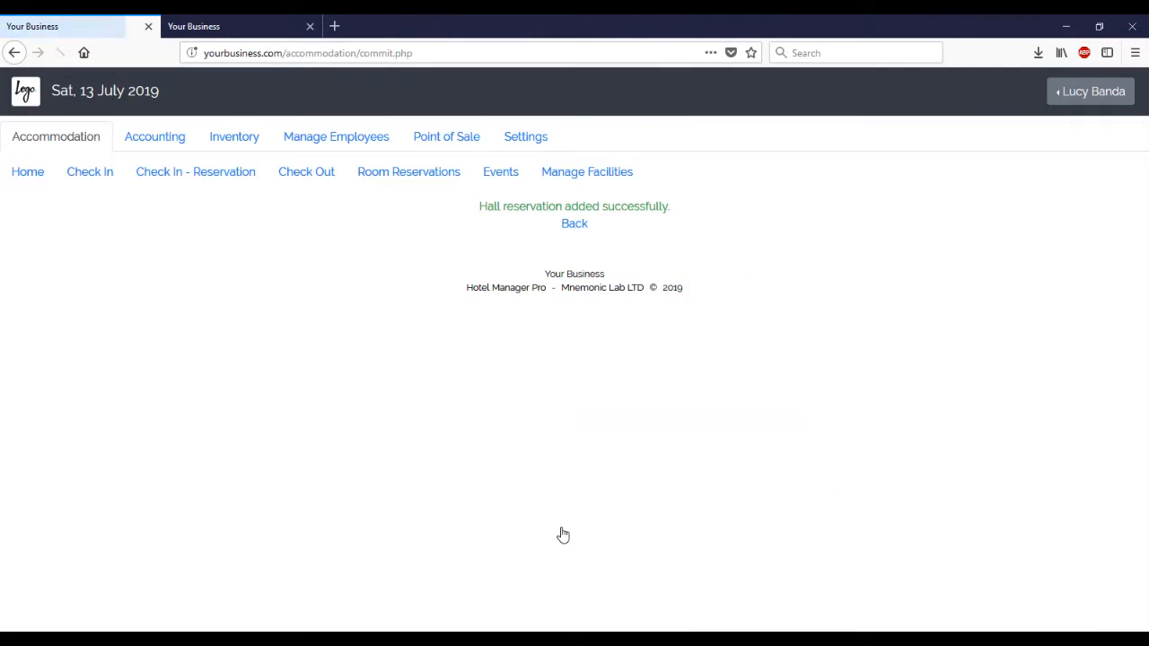
click(576, 225)
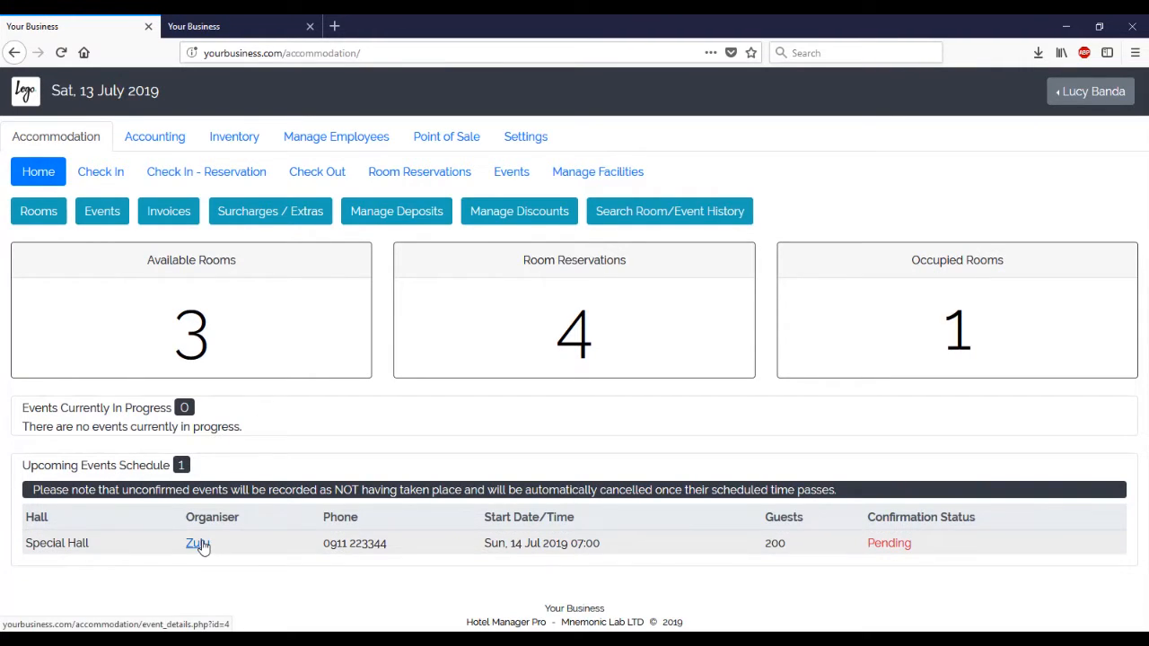
- Open the pending Special Hall event from the upcoming schedule, cancel it and return to the events page
click(212, 545)
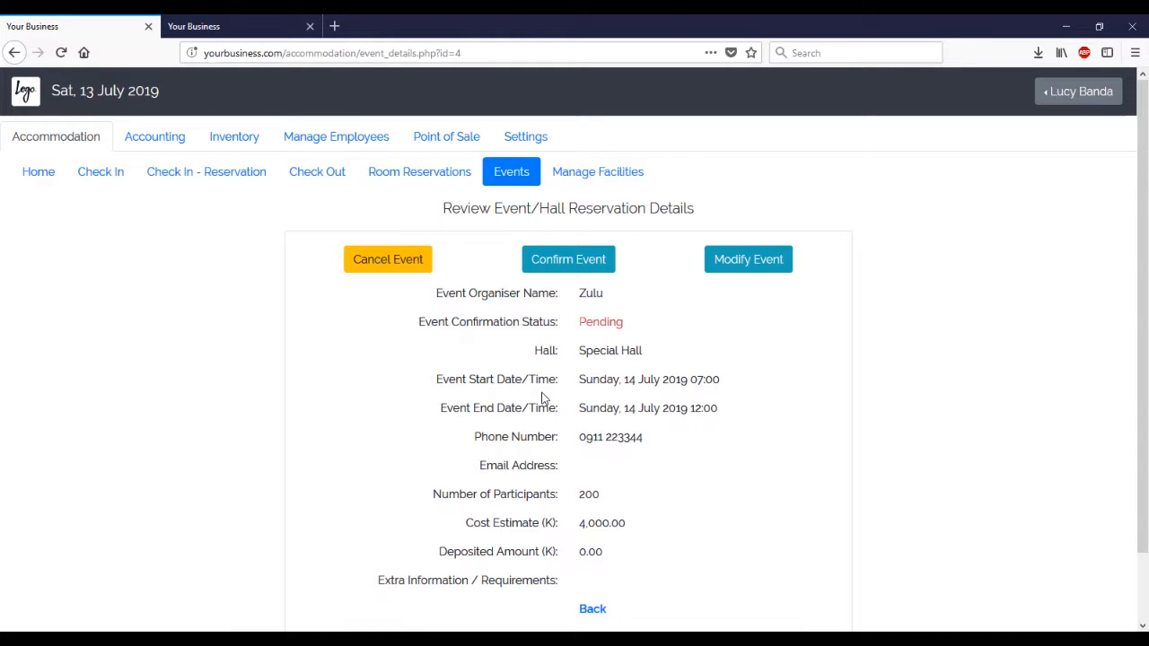
click(393, 261)
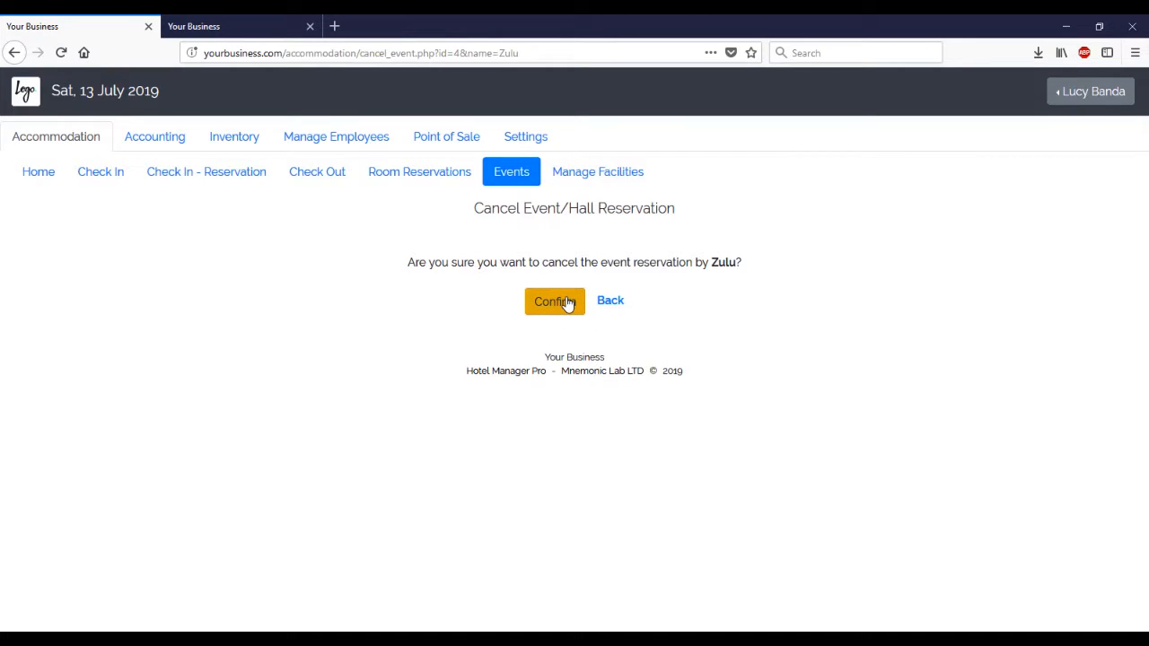
click(567, 304)
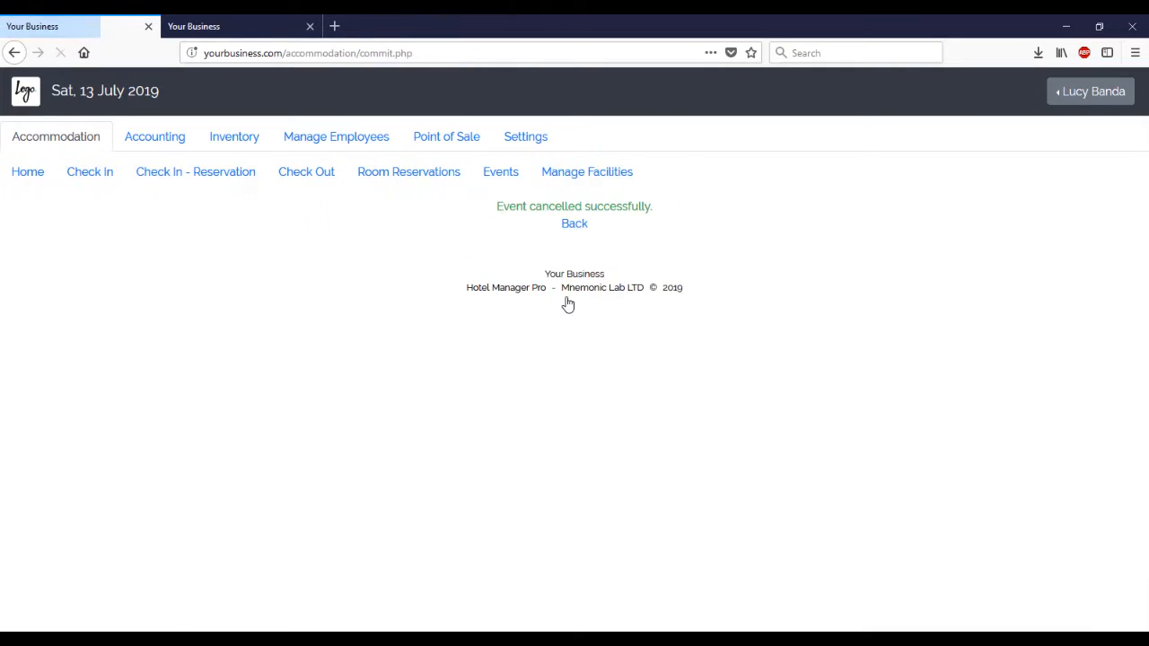
click(577, 229)
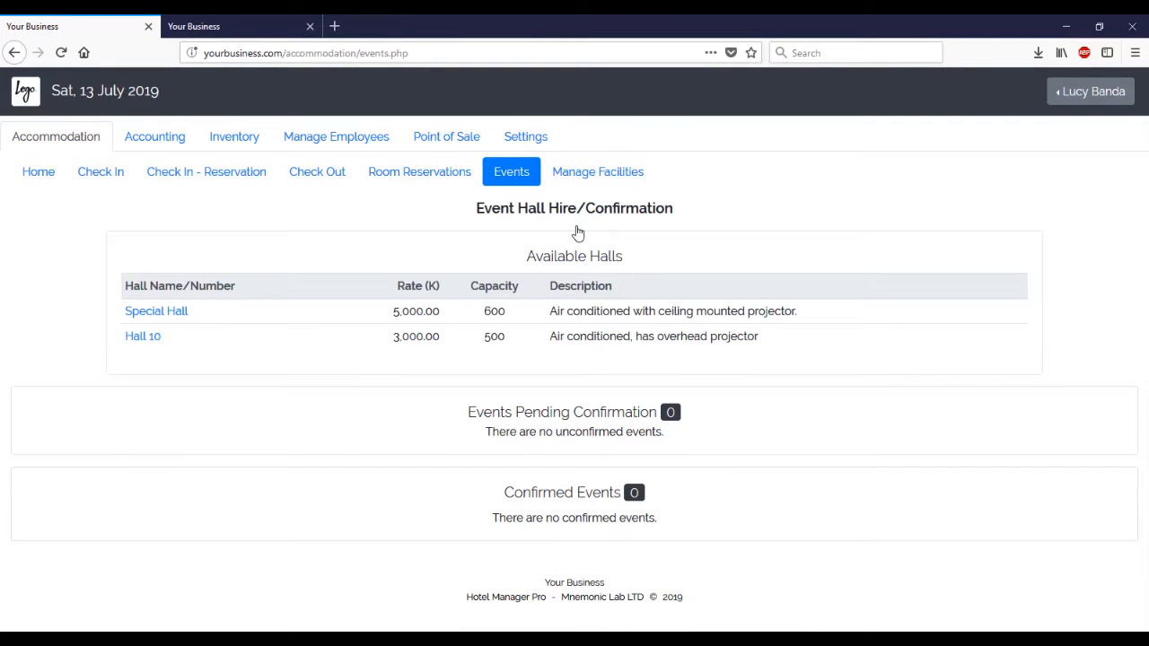
- Start another reservation for the Special Hall and fill in the organiser's name and phone number
click(177, 316)
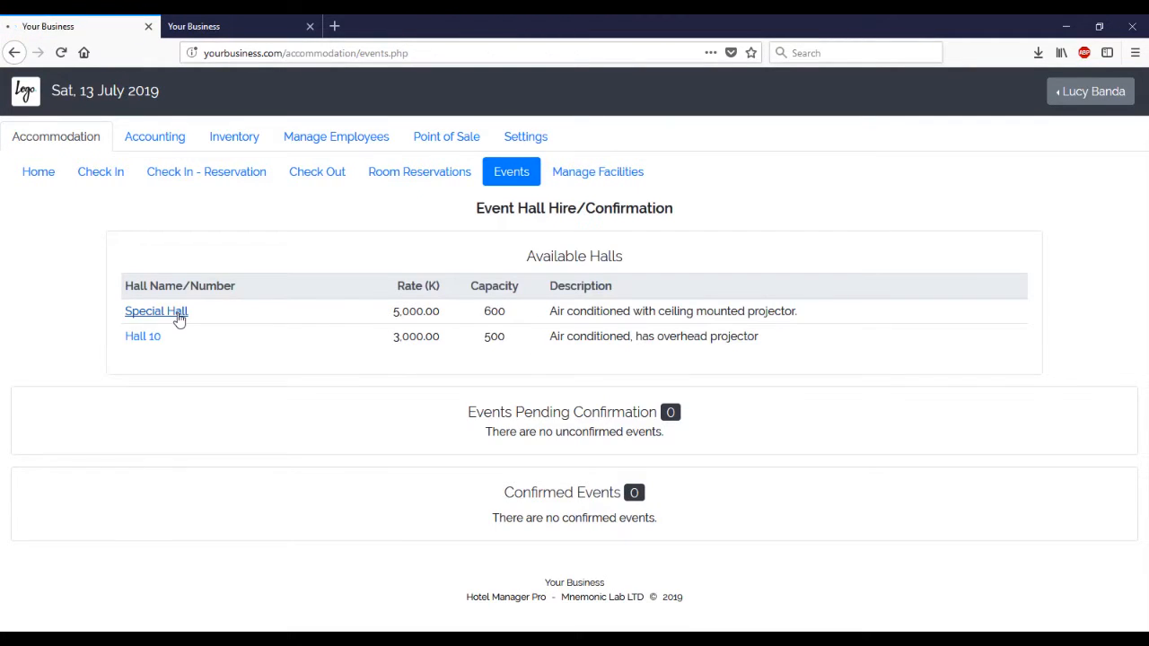
click(566, 294)
text(Z)
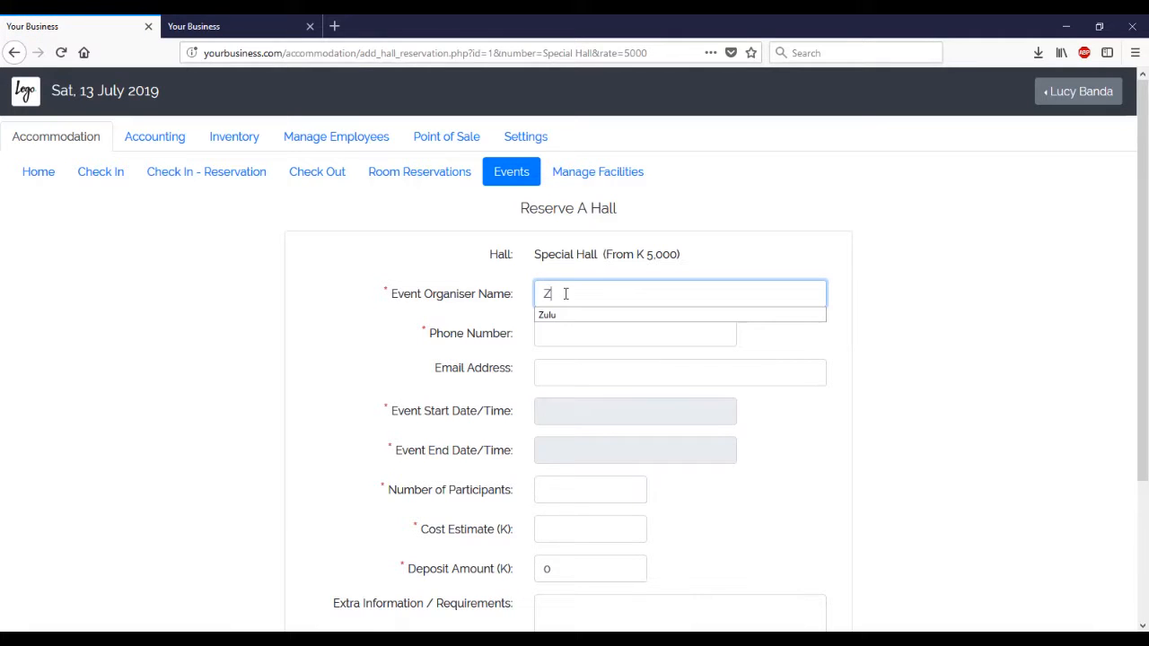
text(ulu)
key(Tab)
text(09)
key(Down)
key(Return)
key(Tab)
key(Tab)
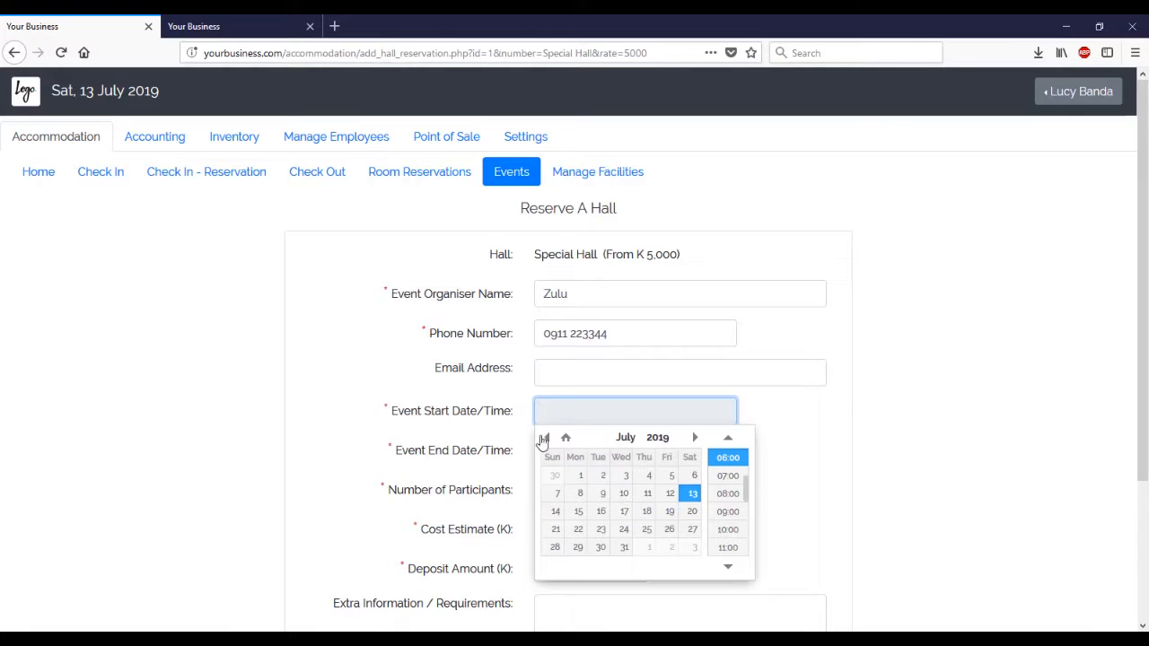
- Schedule the Special Hall event from 14 Jul 2019 07:00 to 14 Jul 2019 12:00
click(555, 510)
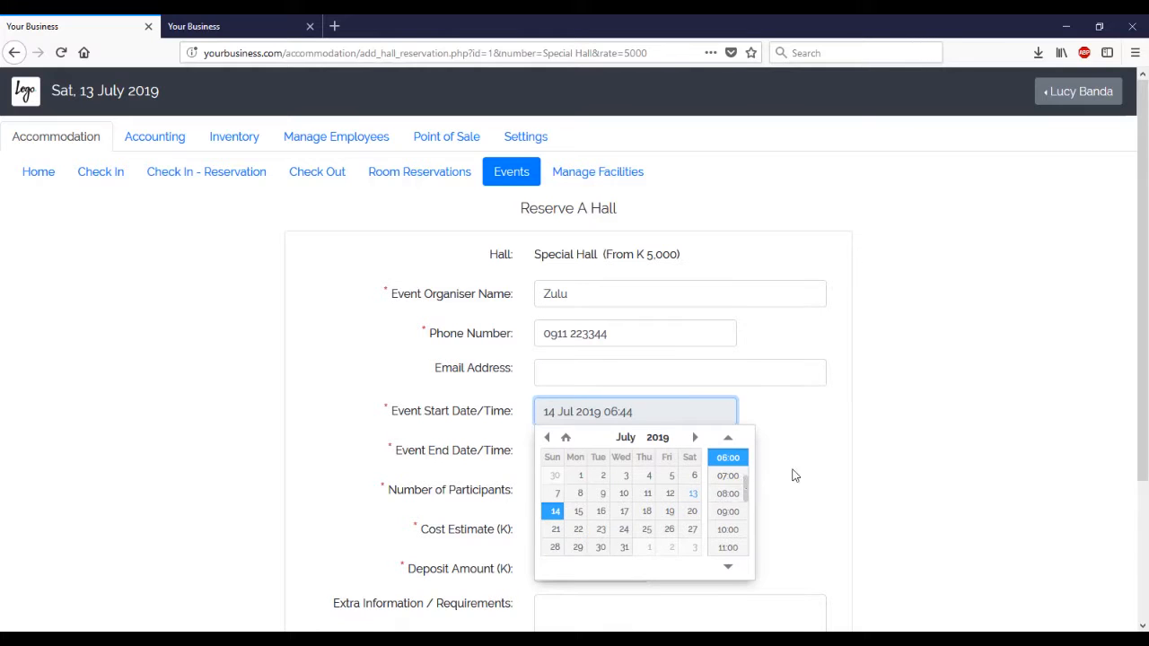
click(728, 478)
click(610, 449)
click(557, 549)
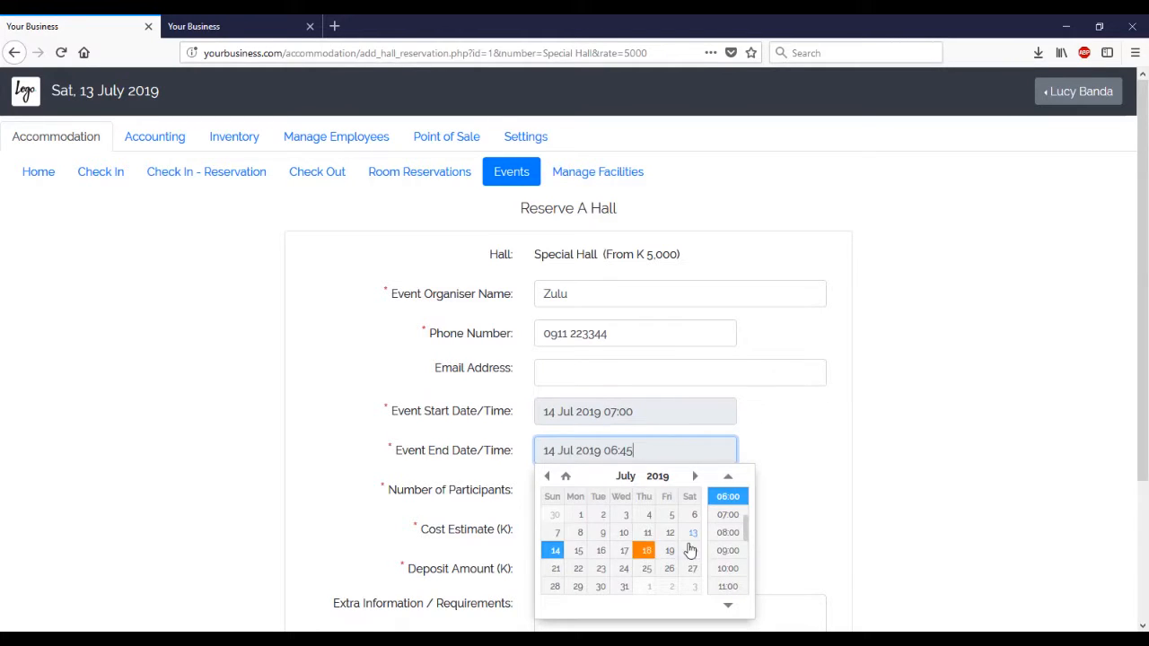
scroll(725, 539, down, 1)
click(727, 586)
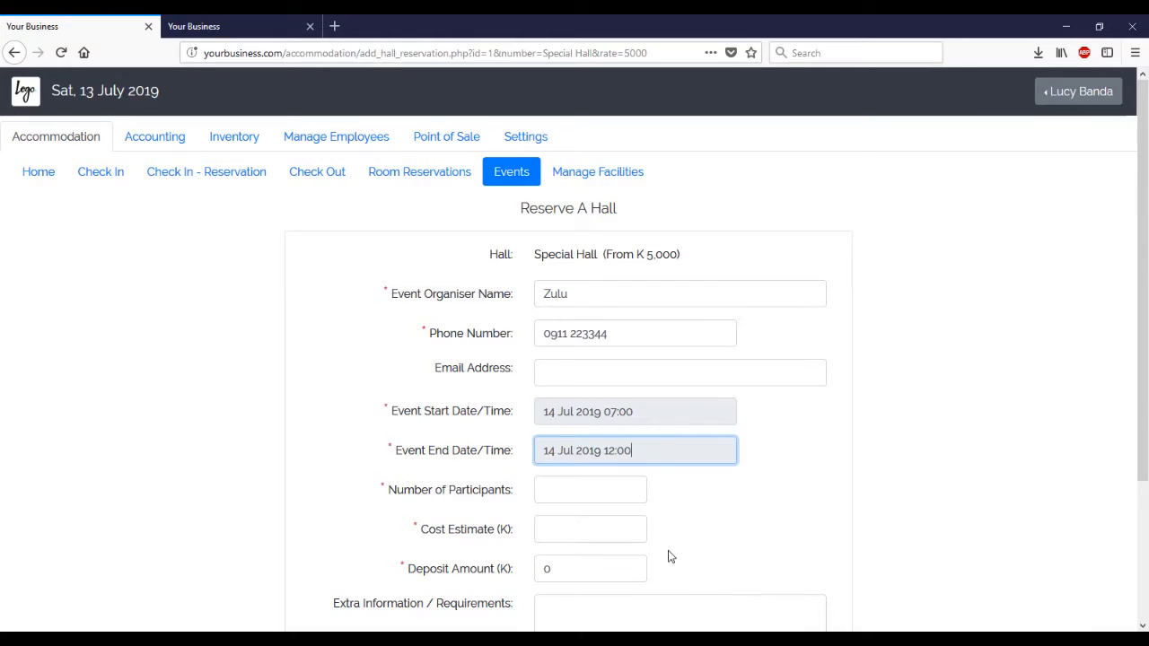
- Add the reservation with 200 participants, a cost estimate of 4000 and a deposit of 0, and go back to the accommodation home page
click(576, 491)
text(200)
key(Tab)
text(4000)
key(Tab)
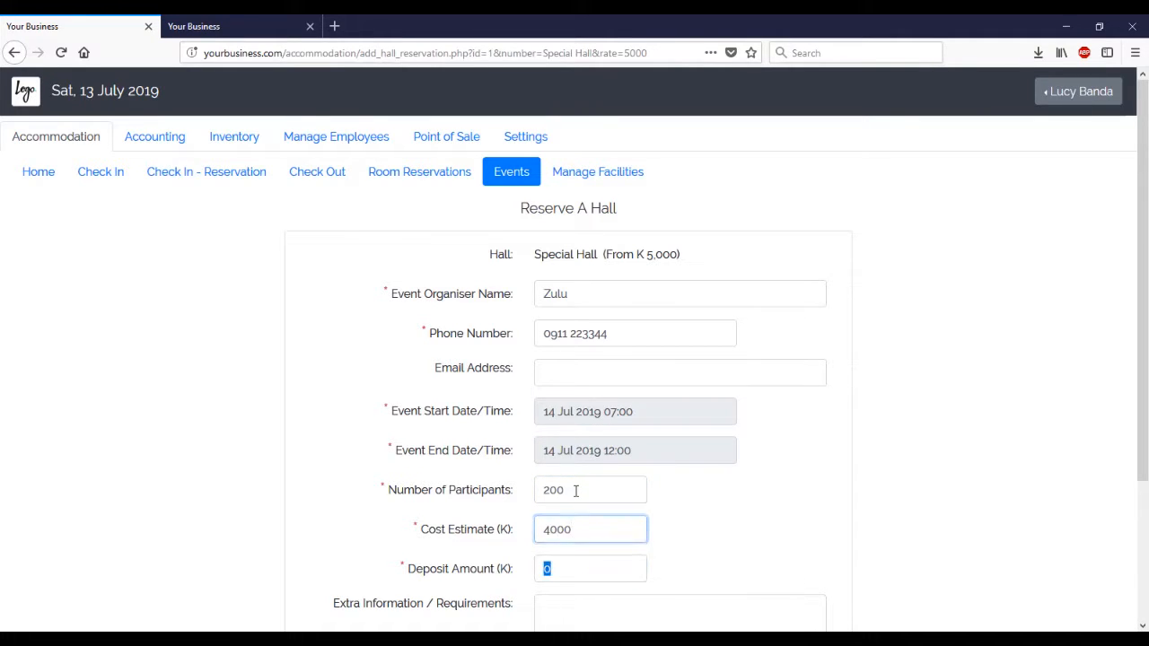
scroll(573, 494, down, 3)
click(567, 530)
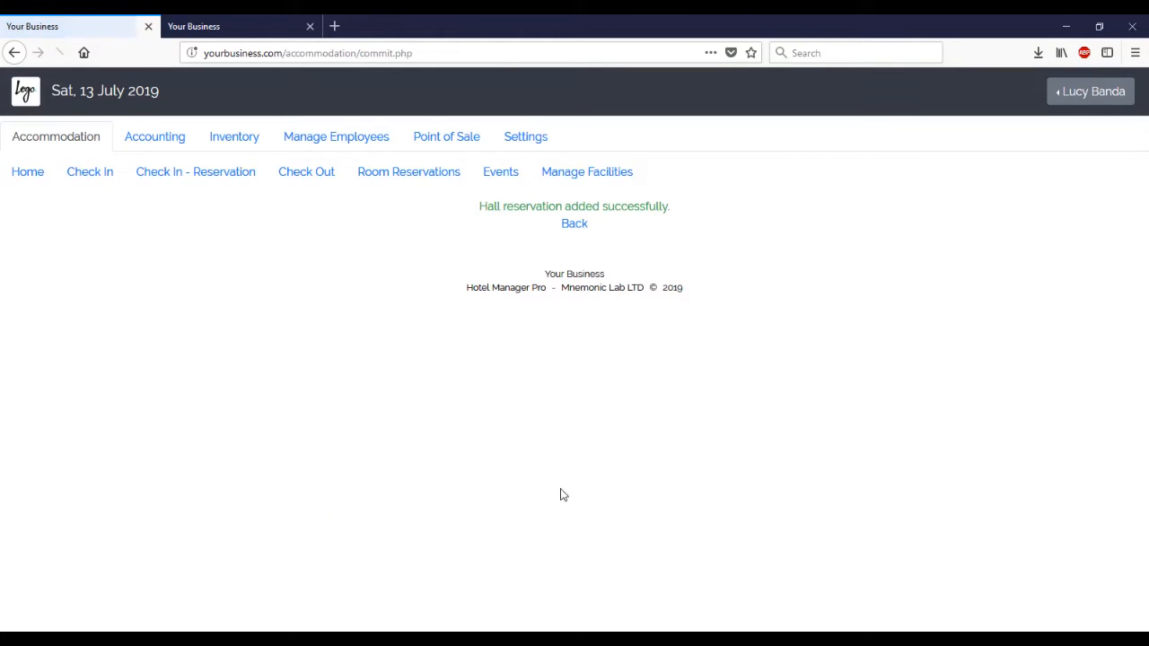
click(573, 225)
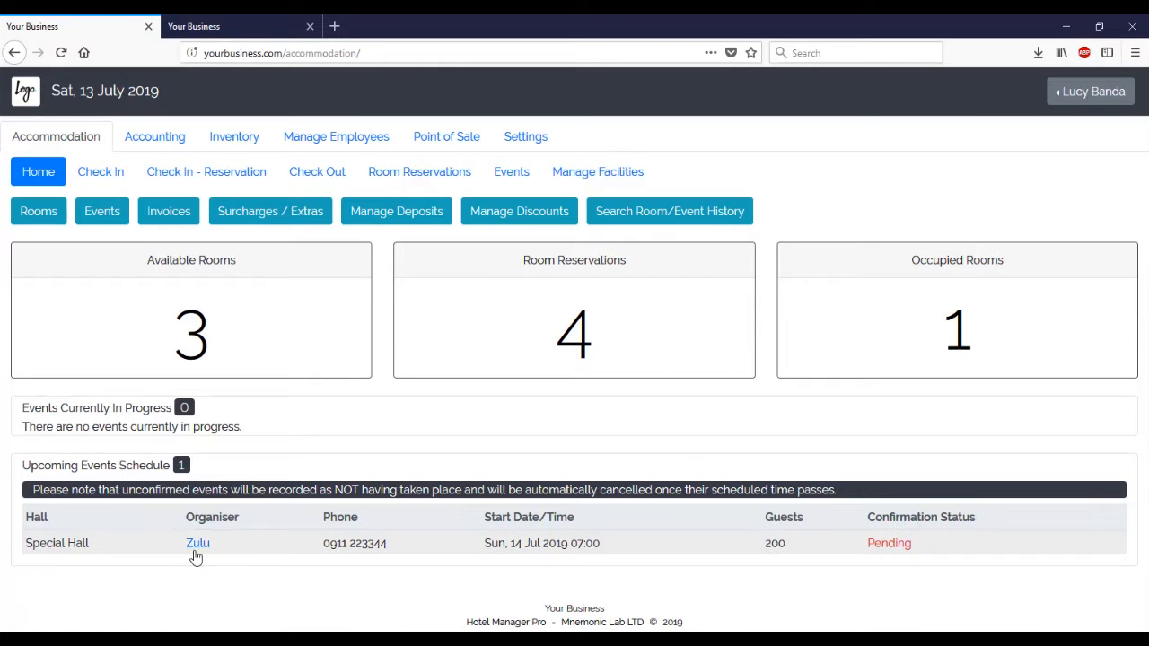
- Modify the upcoming Special Hall event by adding the organiser's email address, save the update and return to the events page
click(196, 545)
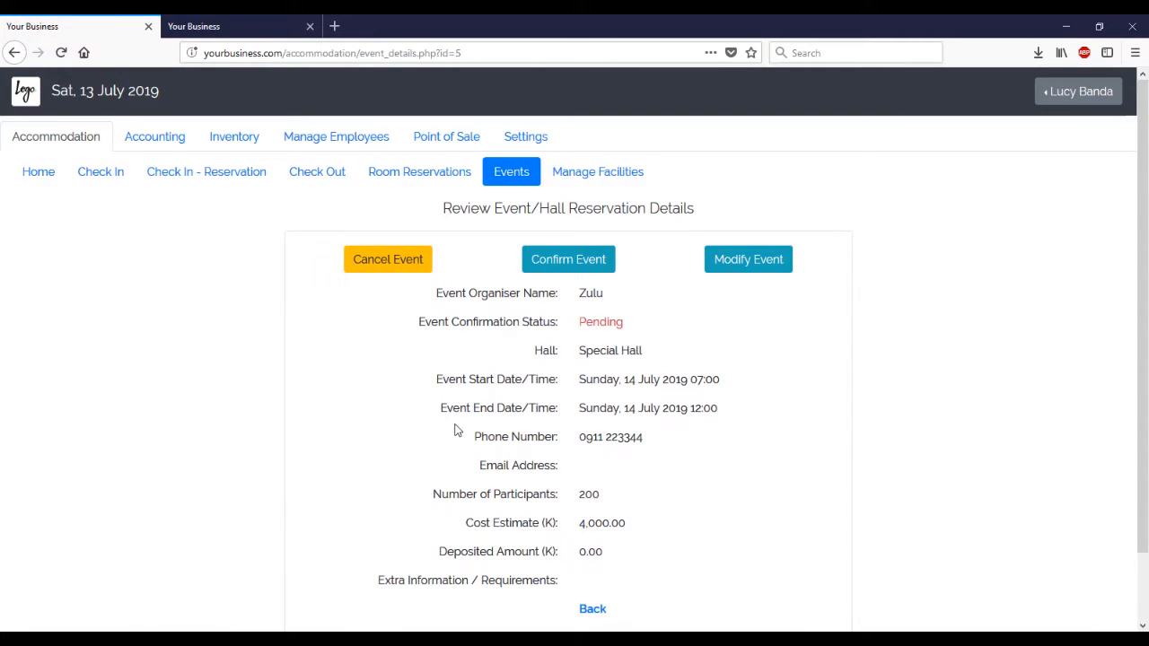
click(742, 260)
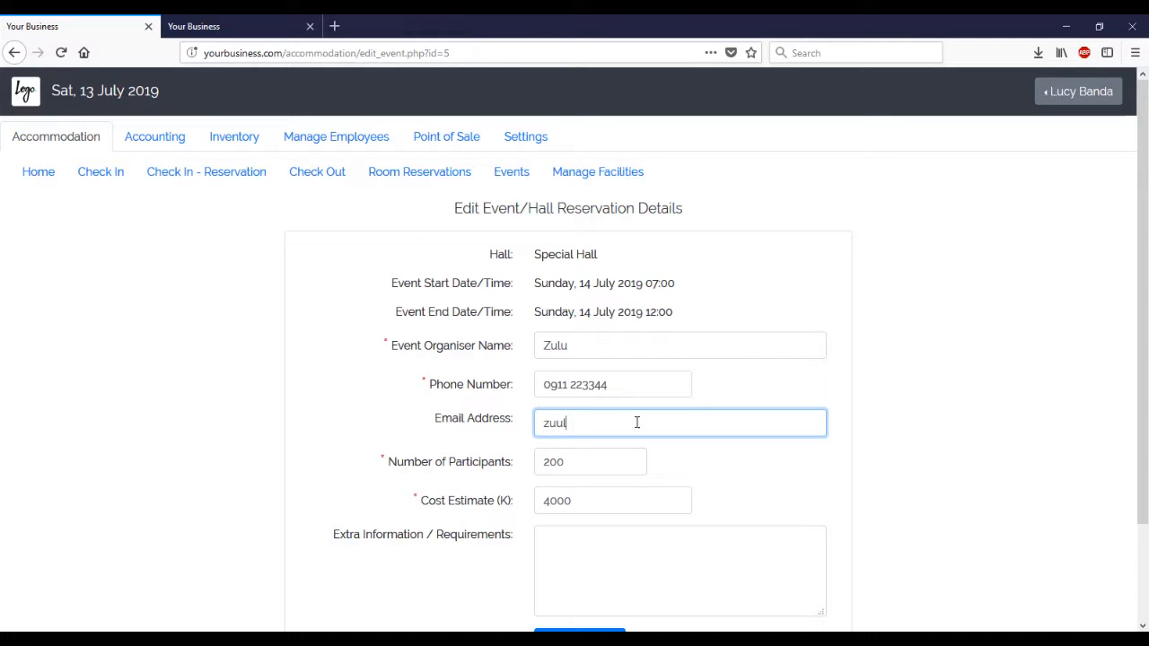
text(@email.net)
key(Tab)
scroll(579, 468, down, 2)
click(588, 531)
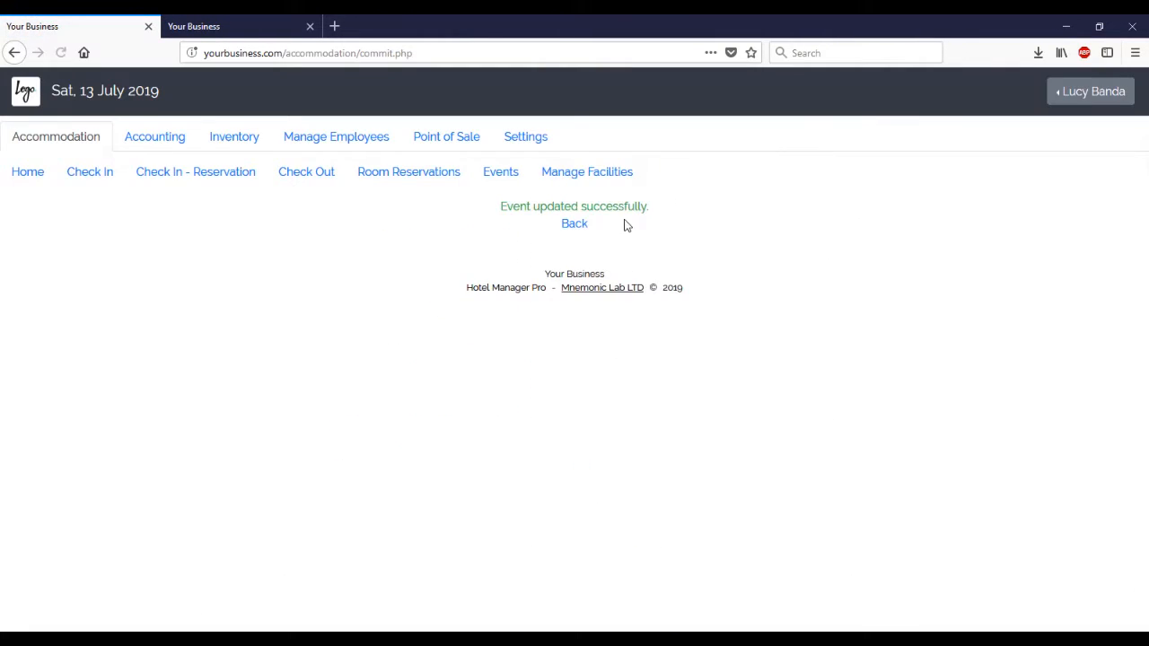
click(580, 224)
scroll(565, 233, down, 1)
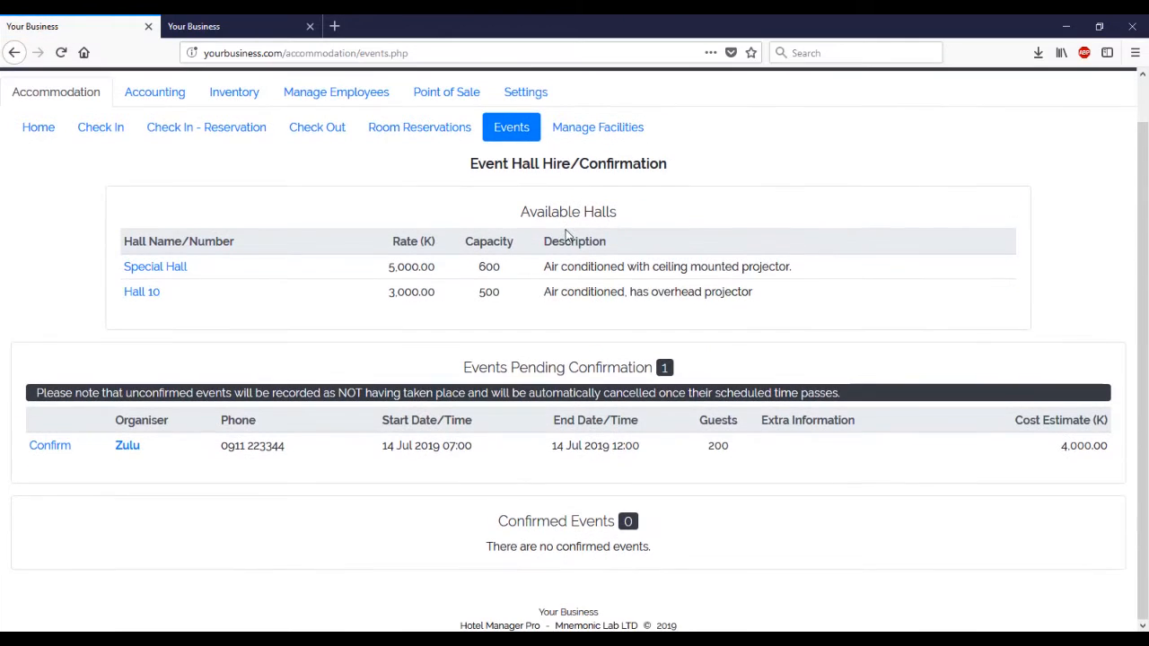
- Confirm the pending Special Hall event reservation from its details and return to the events page
scroll(566, 235, up, 1)
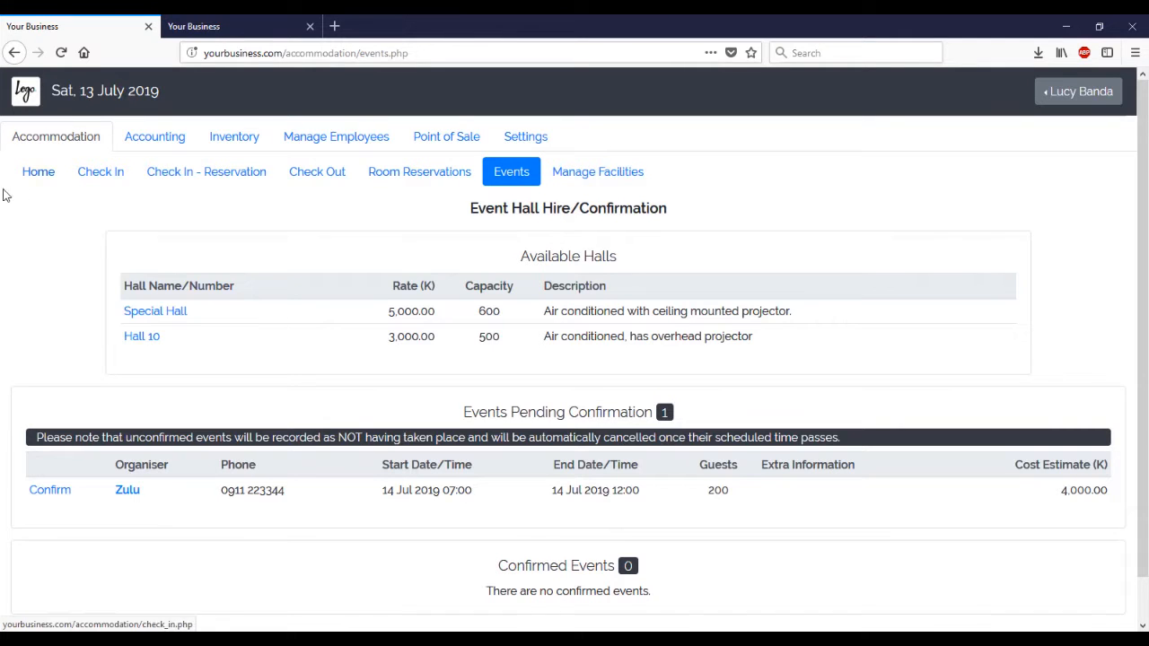
click(38, 171)
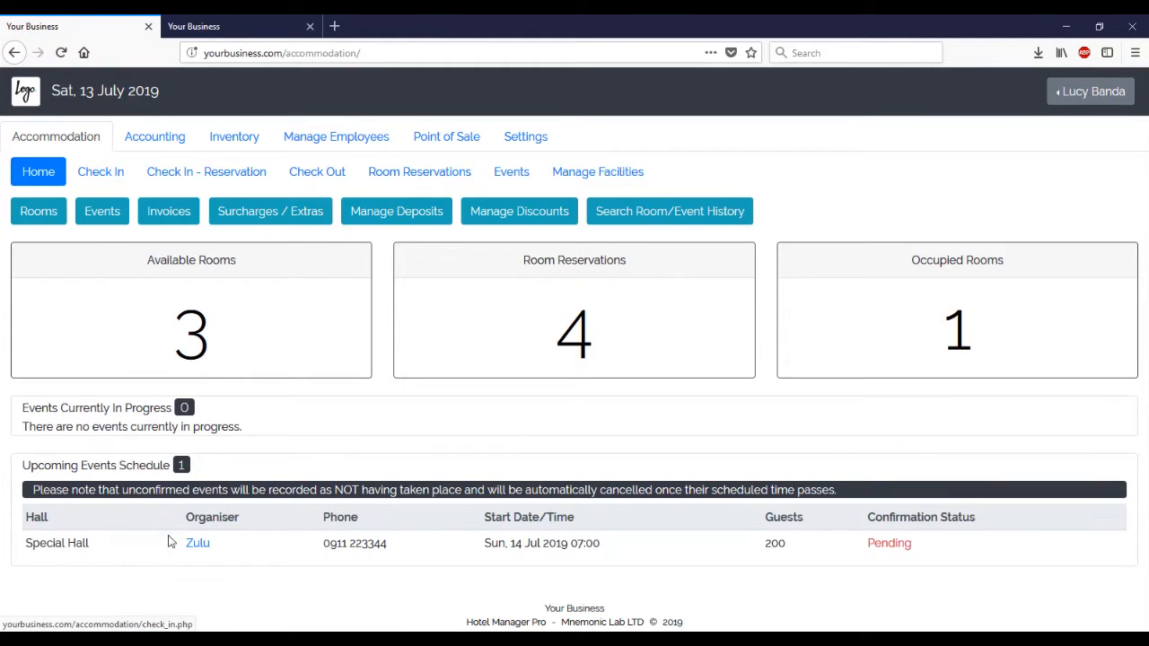
click(196, 544)
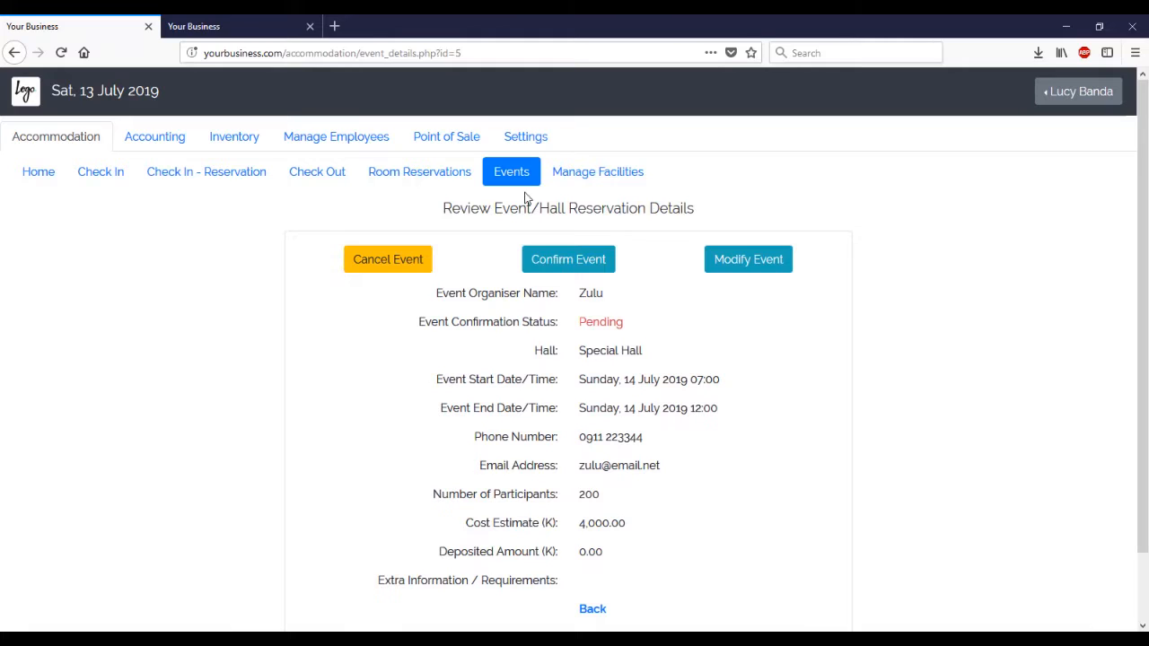
click(550, 265)
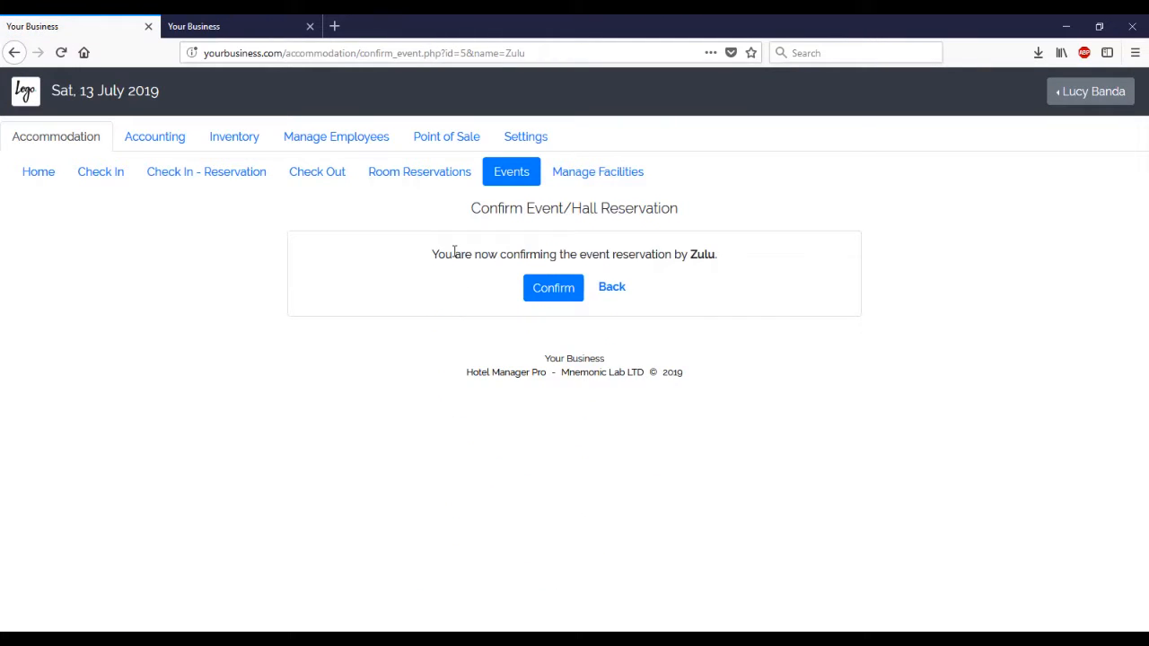
click(561, 293)
click(567, 224)
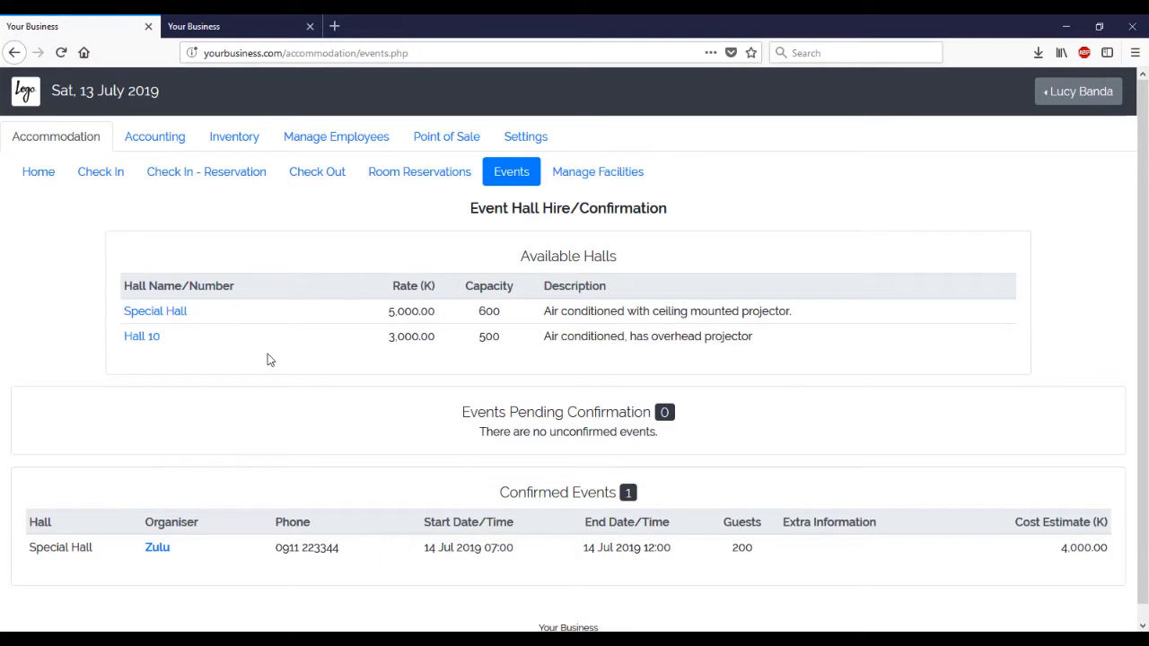
- Open the confirmed Special Hall event's invoice from its details, review the costs and close the invoice
click(55, 170)
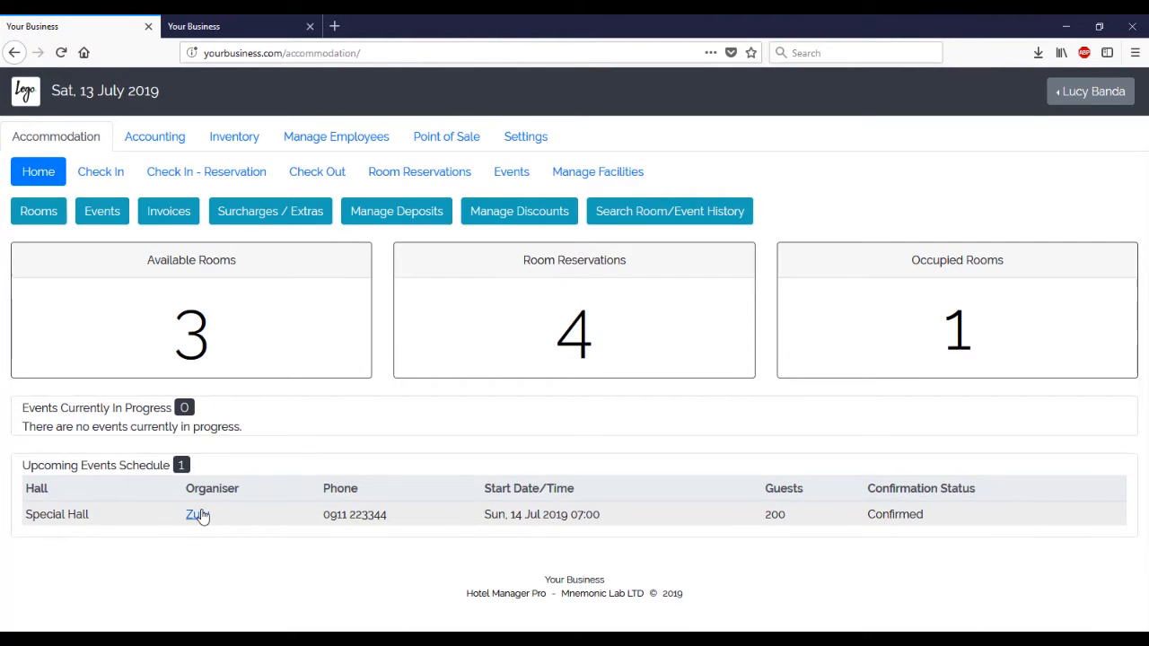
click(197, 514)
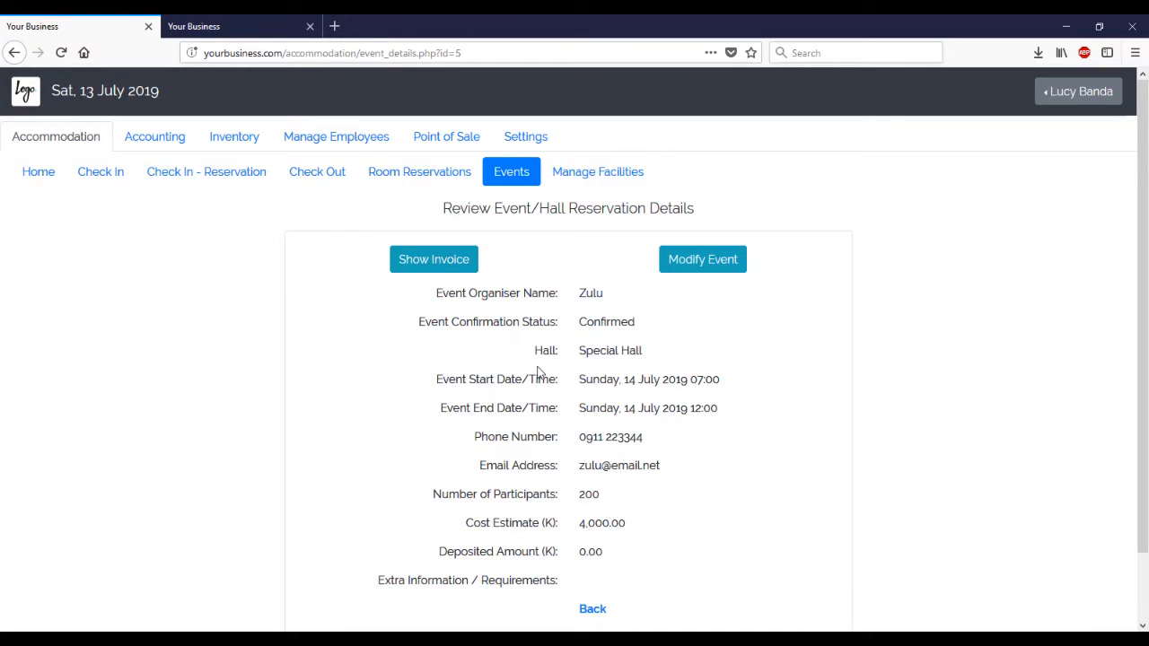
click(423, 260)
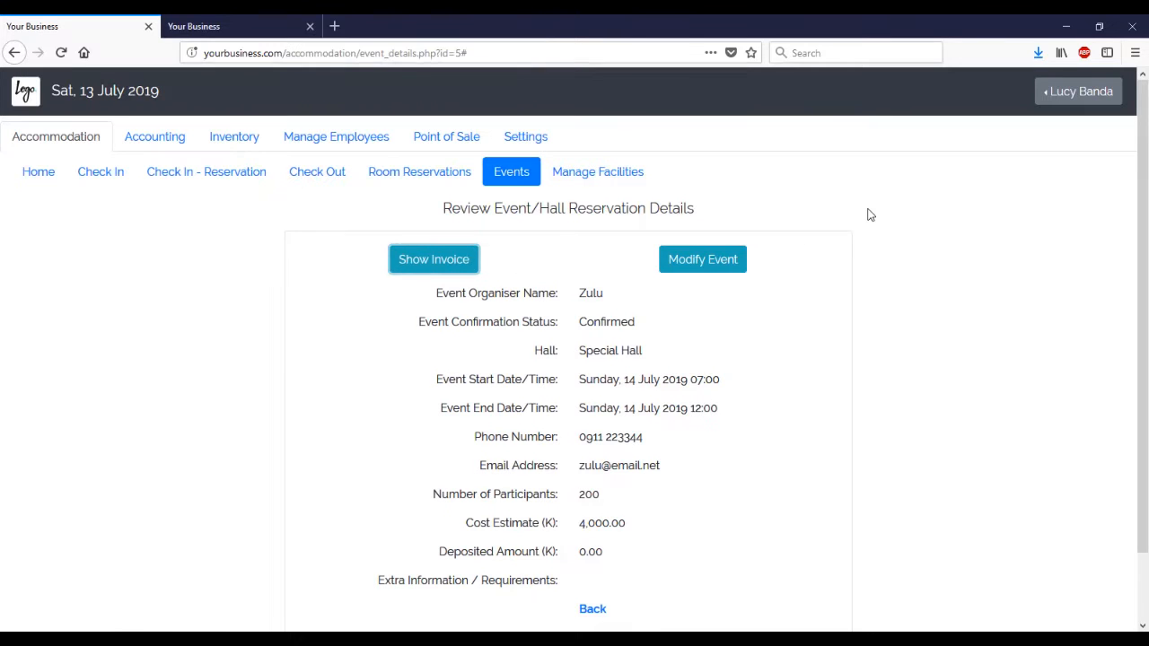
click(1038, 52)
click(860, 79)
scroll(658, 170, up, 4)
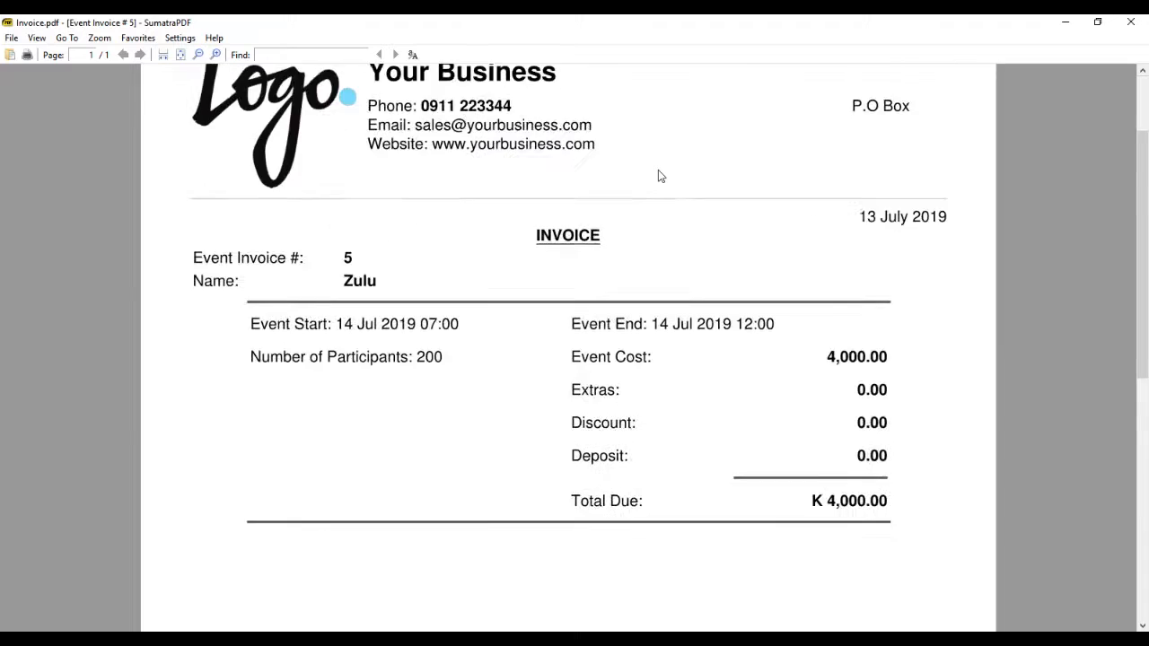
scroll(658, 171, up, 2)
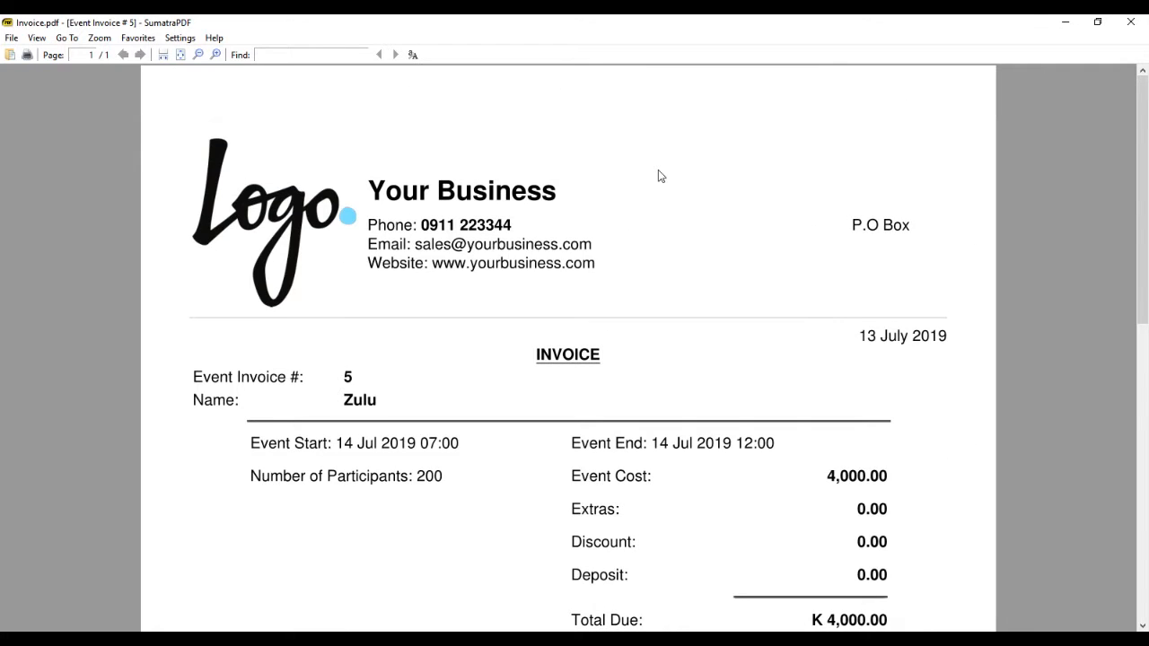
scroll(658, 171, down, 5)
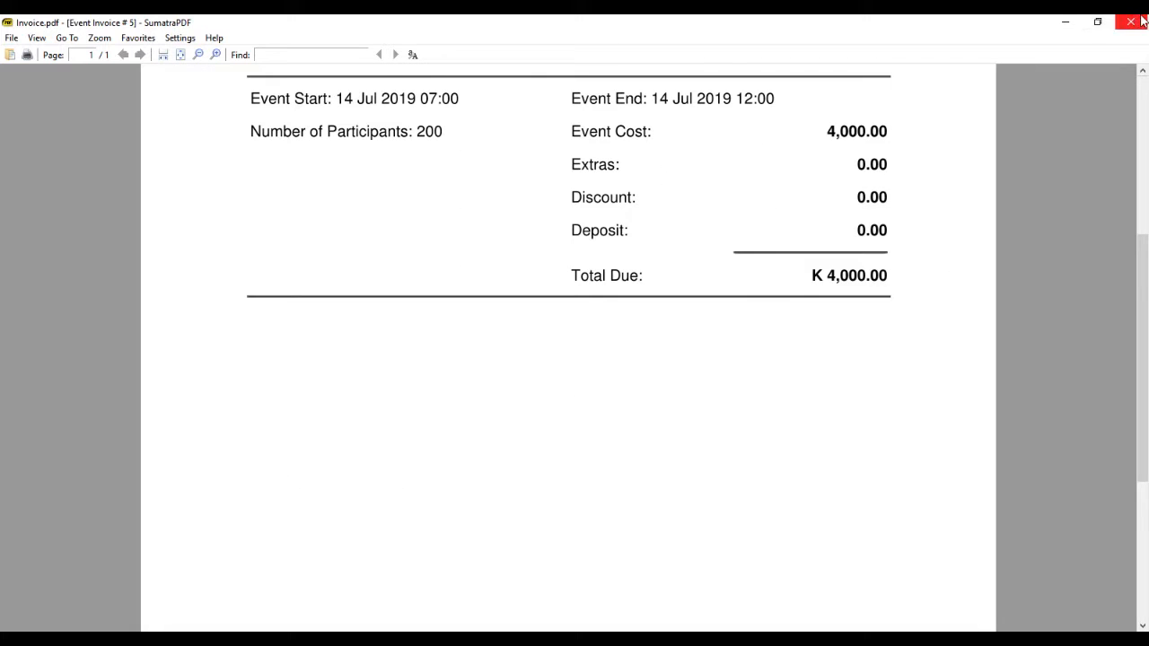
click(1142, 20)
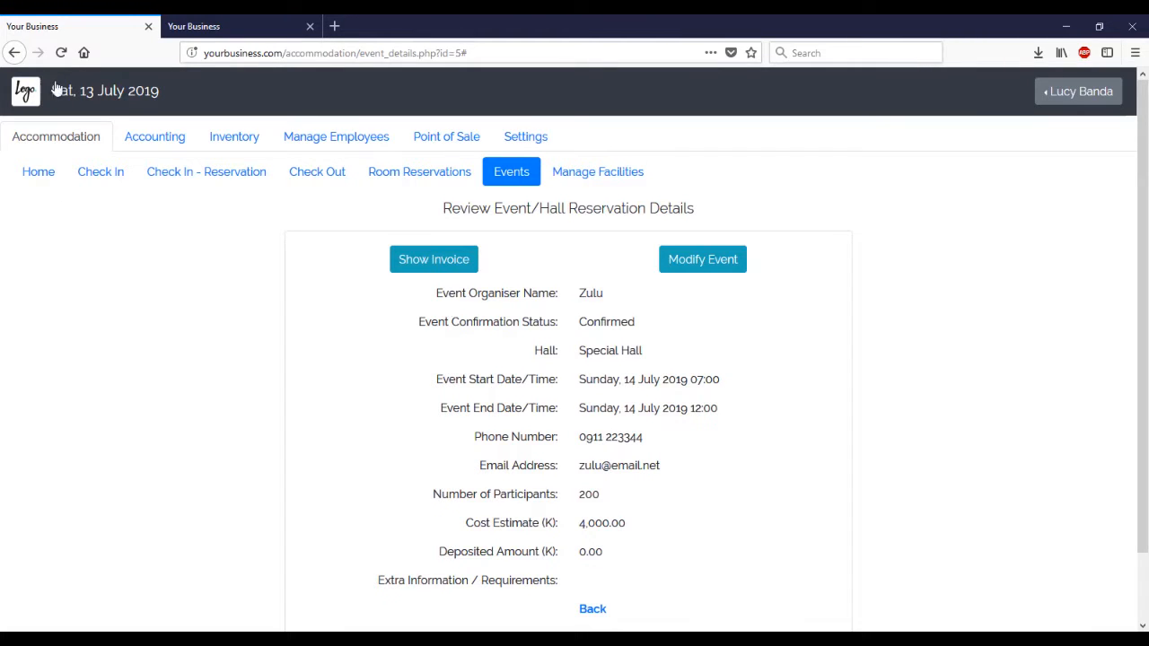
- Generate the surcharge guest report for the period 12 Jul 2019 to 13 Jul 2019
click(57, 141)
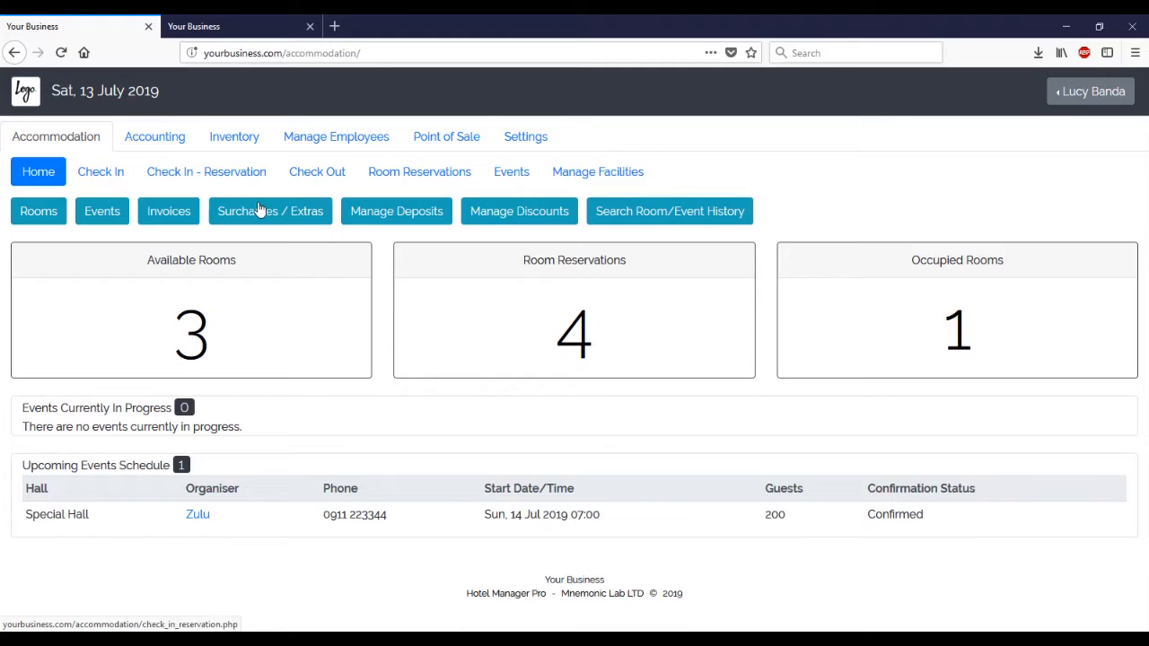
click(260, 212)
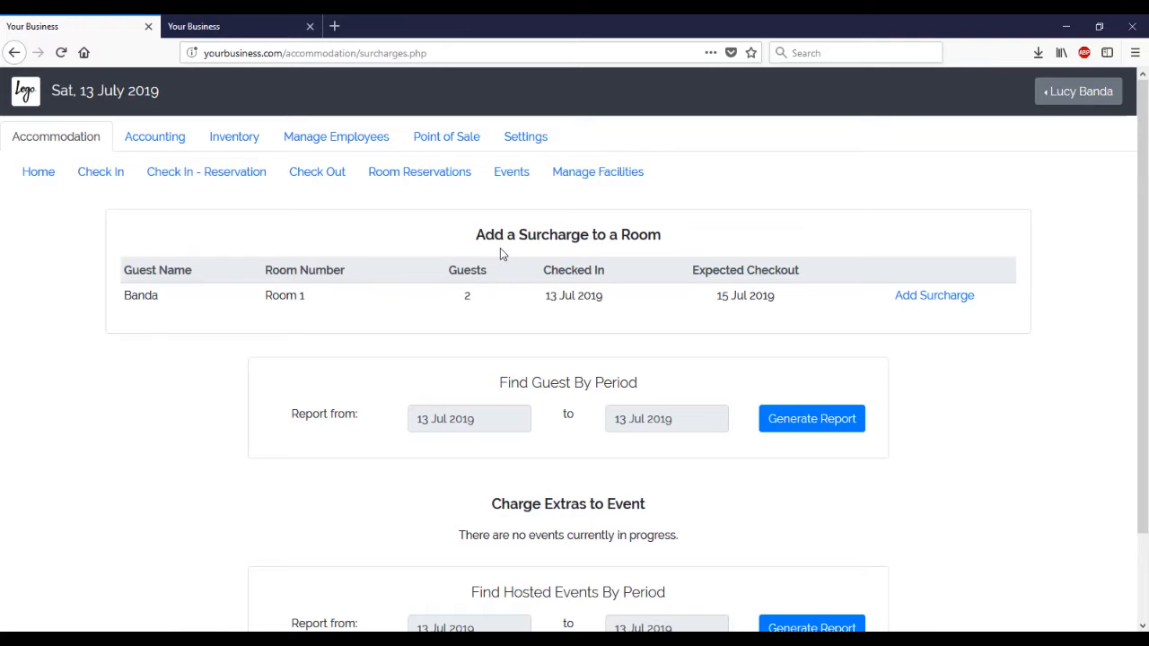
scroll(501, 256, down, 2)
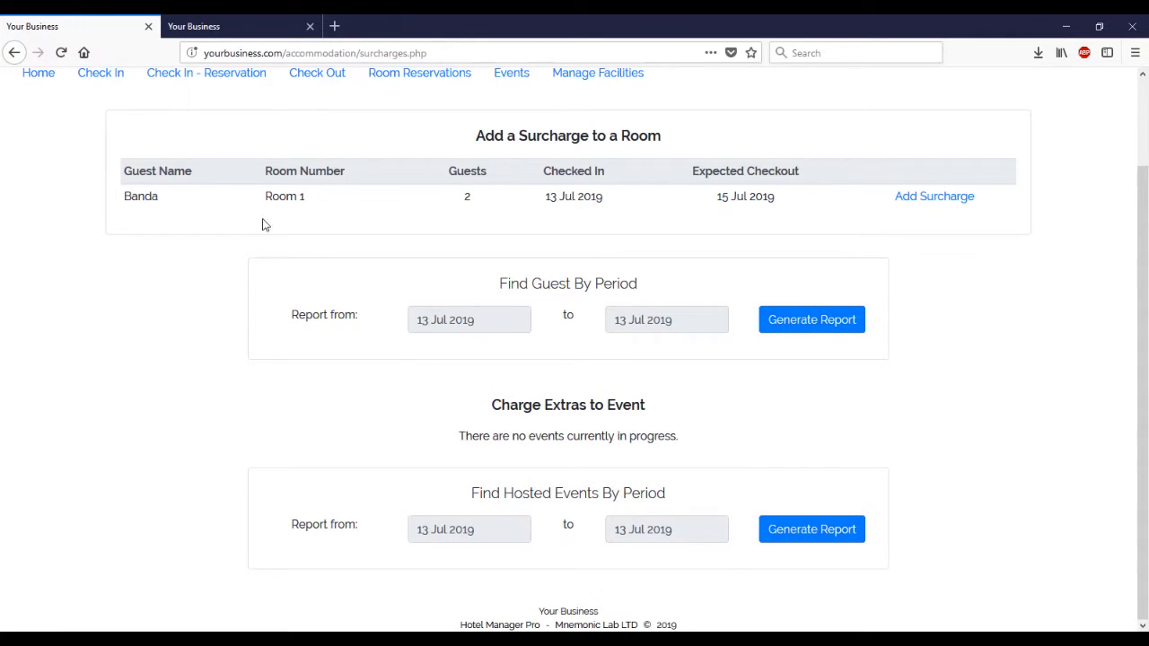
click(477, 318)
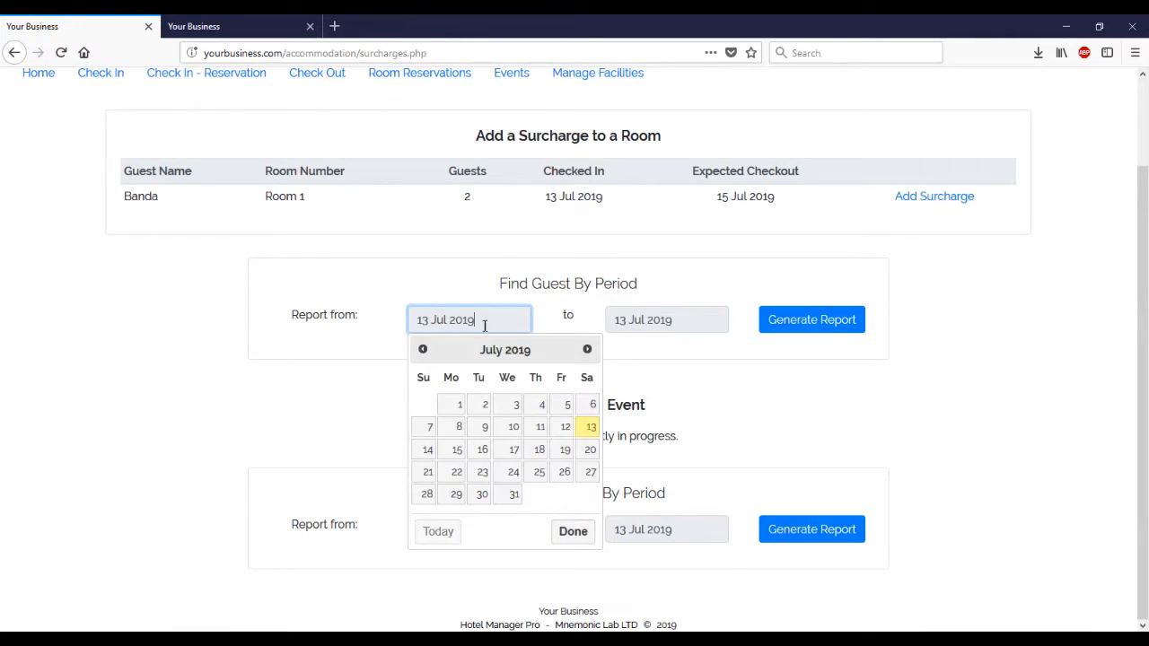
click(563, 427)
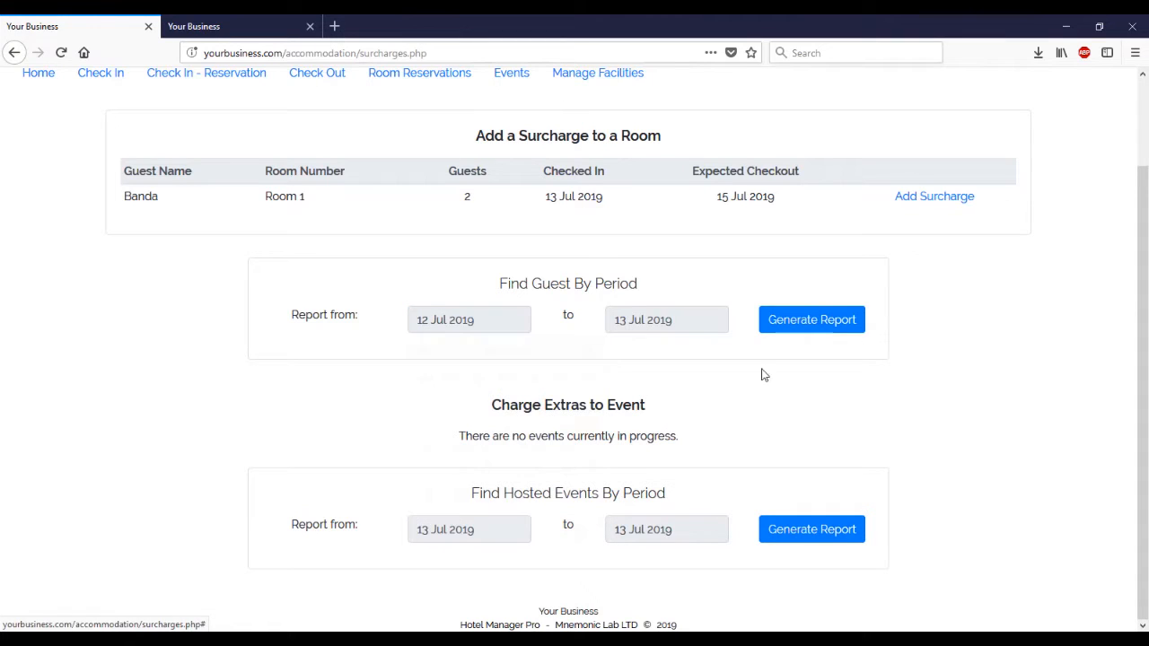
click(821, 321)
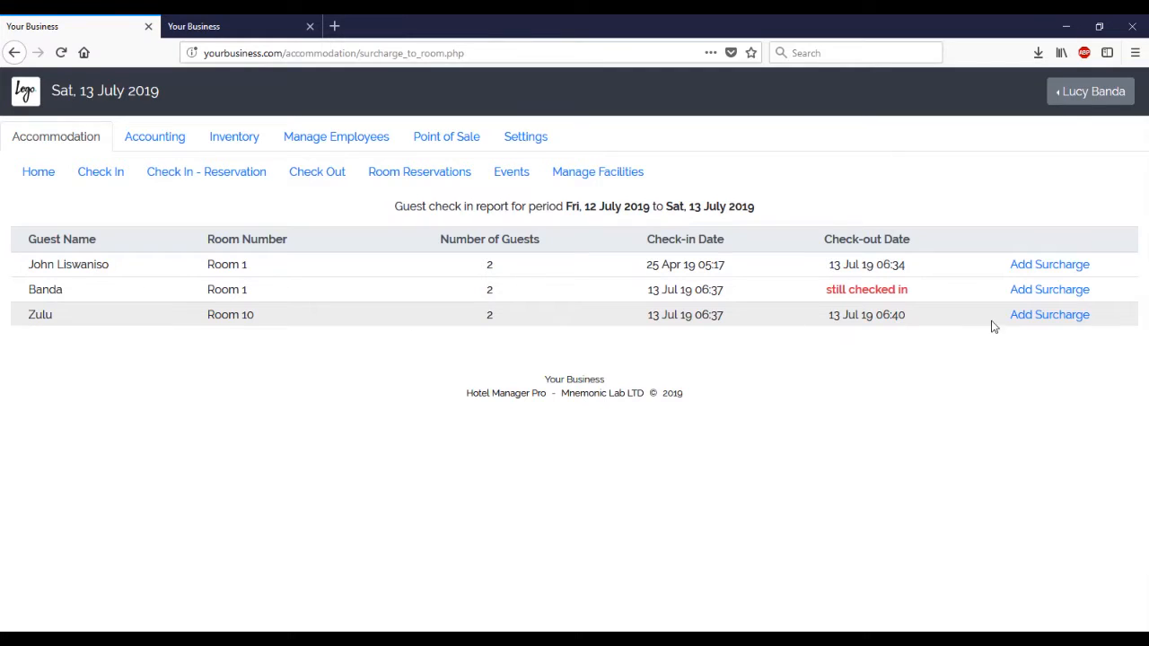
- Add a Laundry surcharge of 100 dated 13 Jul 2019 to the Room 10 guest and return to the surcharges page
click(1049, 315)
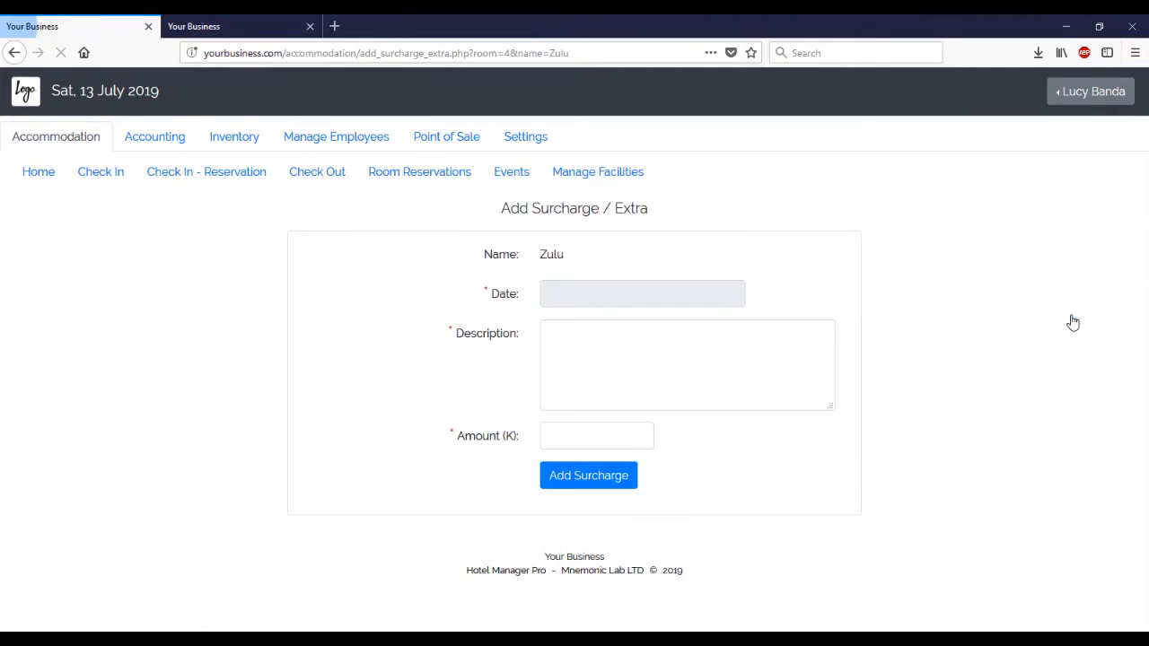
click(595, 297)
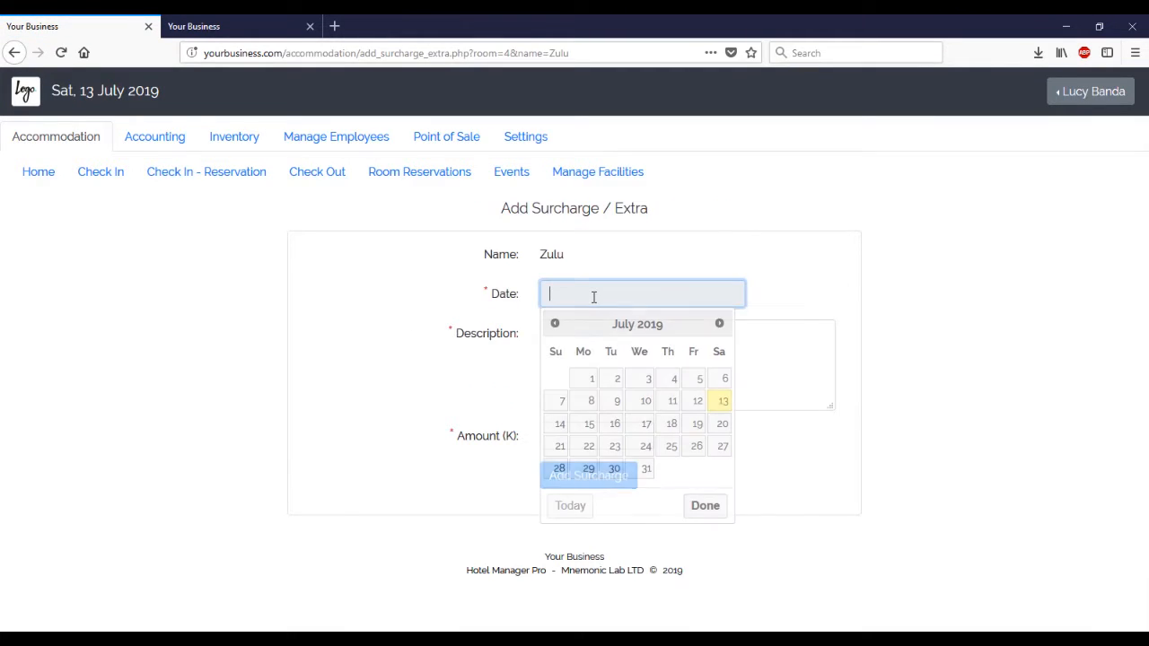
click(723, 401)
click(568, 332)
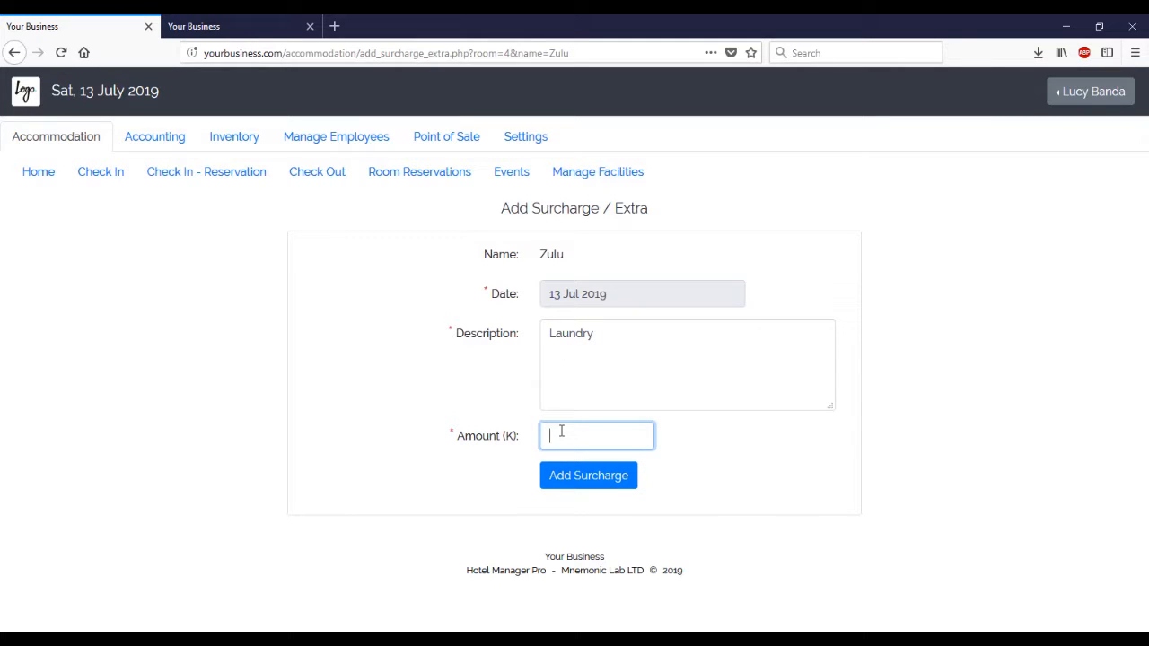
text(100)
click(572, 486)
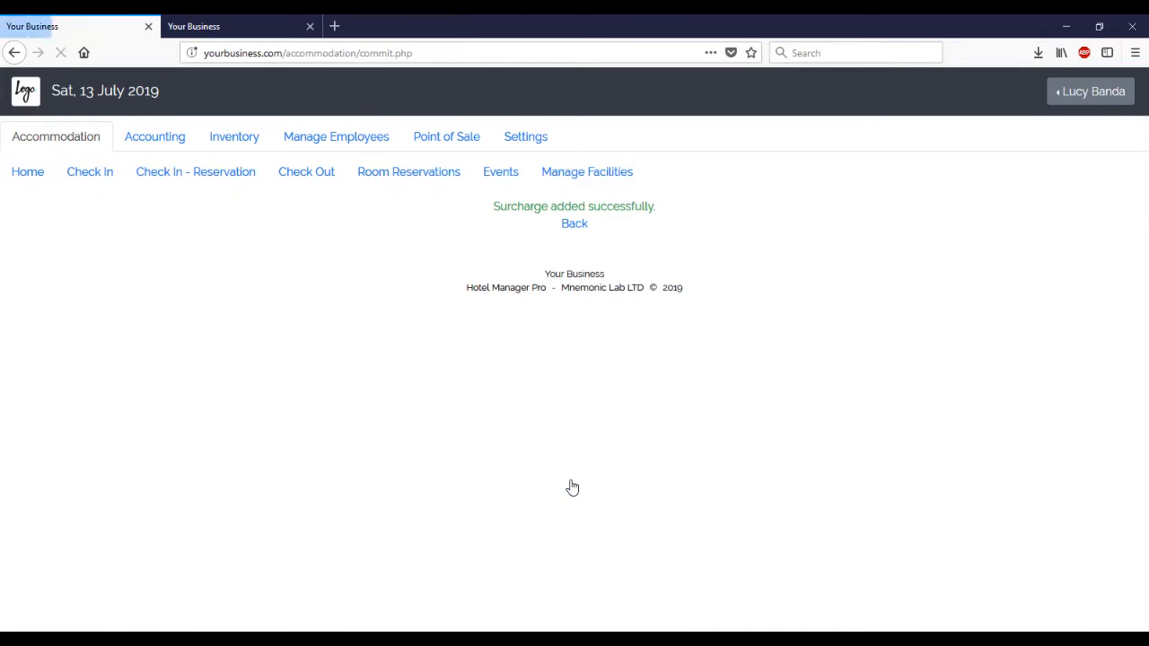
click(575, 224)
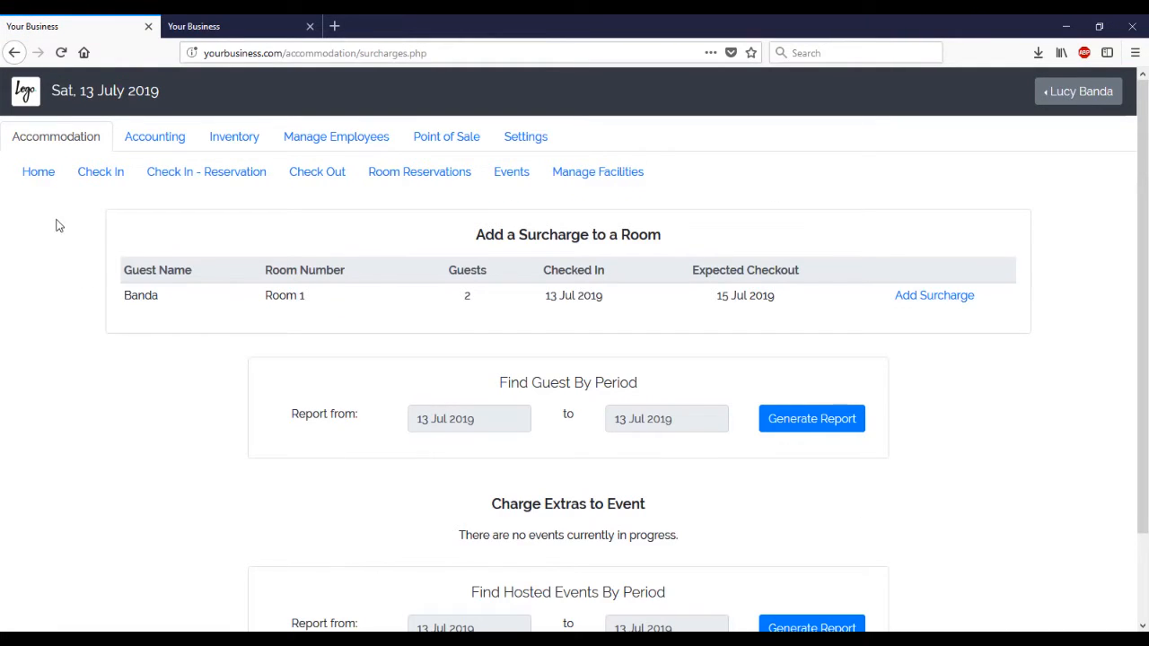
- Generate the individual guest invoice report for the period 12 Jul 2019 to 13 Jul 2019
click(39, 172)
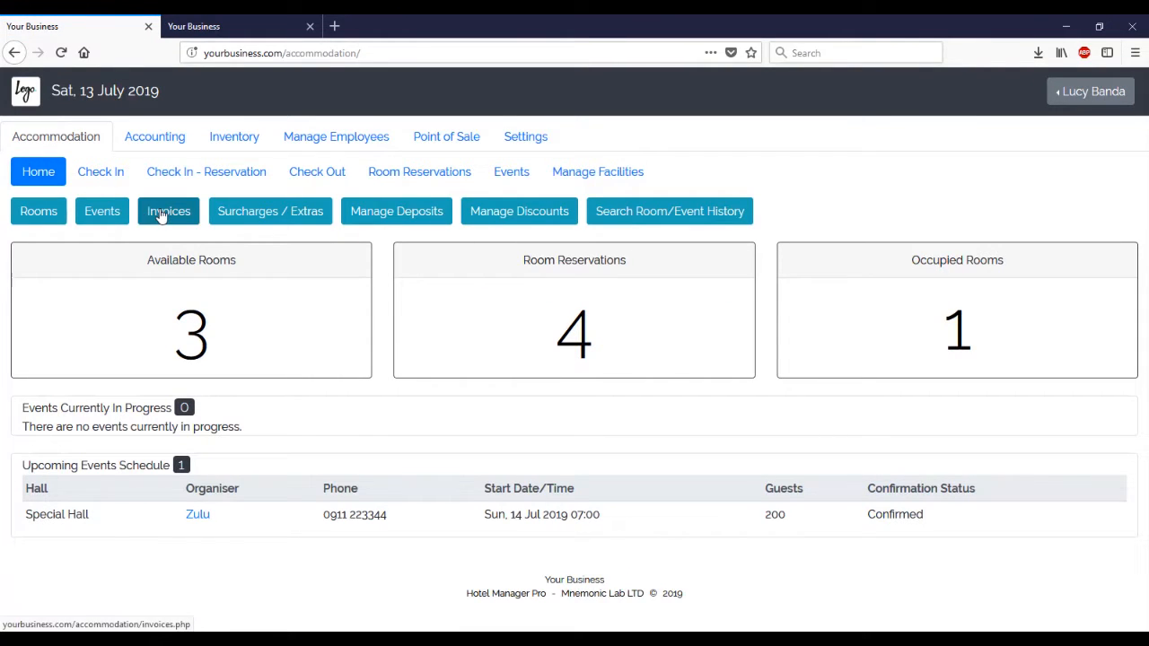
click(159, 213)
click(492, 320)
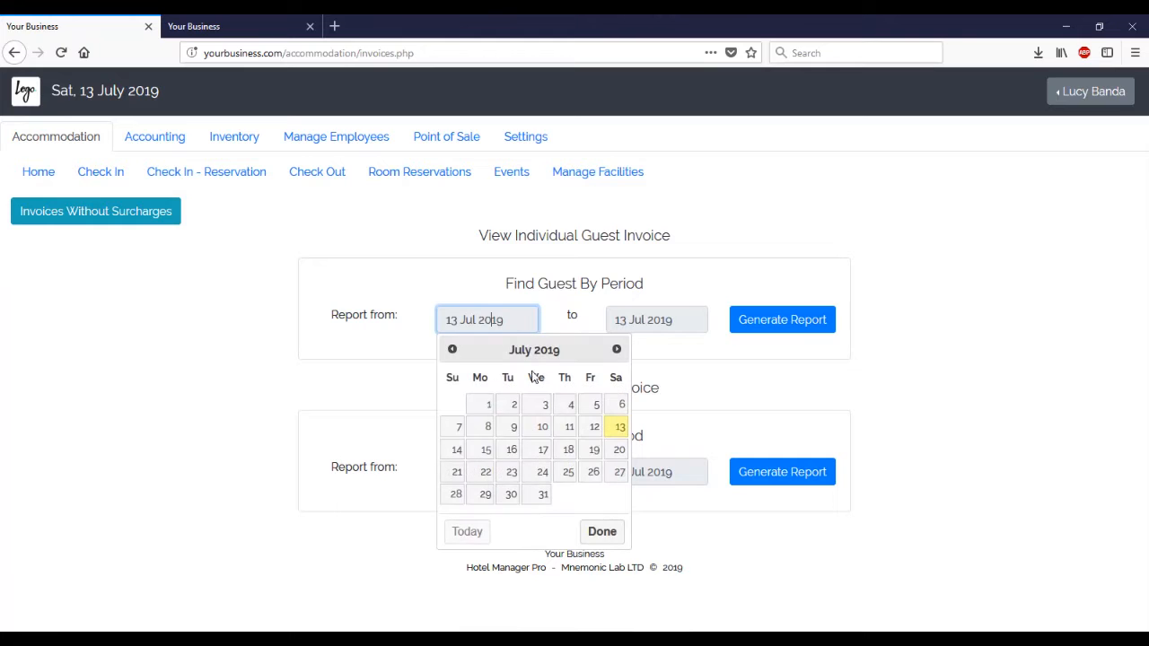
click(590, 428)
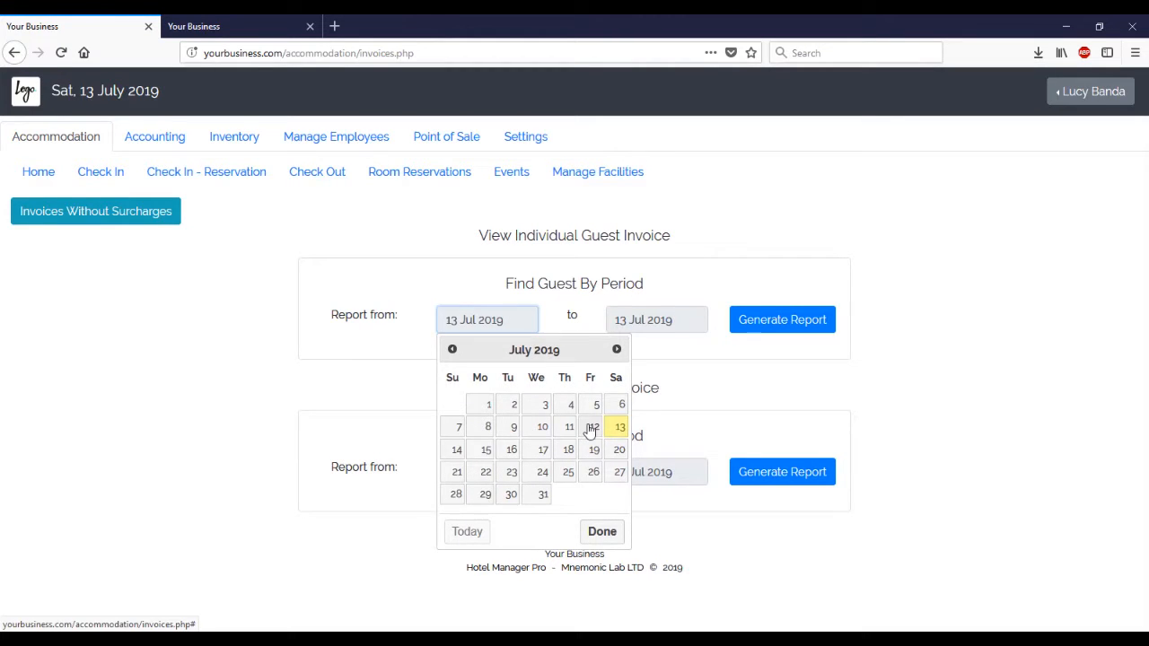
click(772, 318)
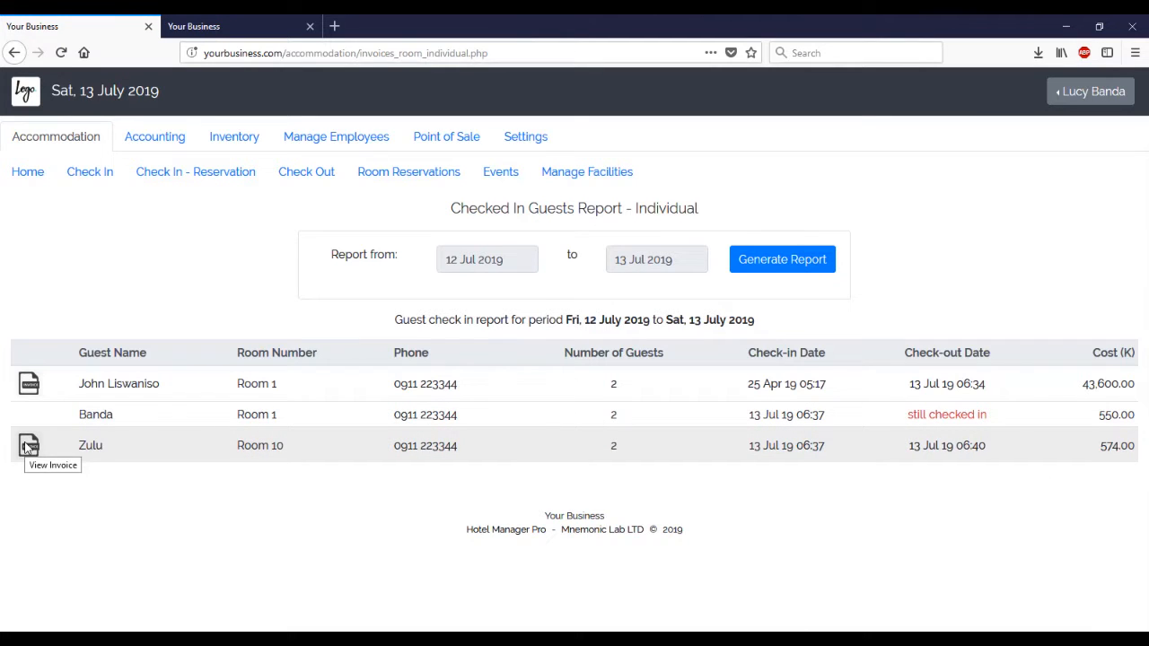
- Open the Room 10 guest's invoice, check the Laundry entry in the surcharge details, close it and return to the accommodation home page
click(28, 447)
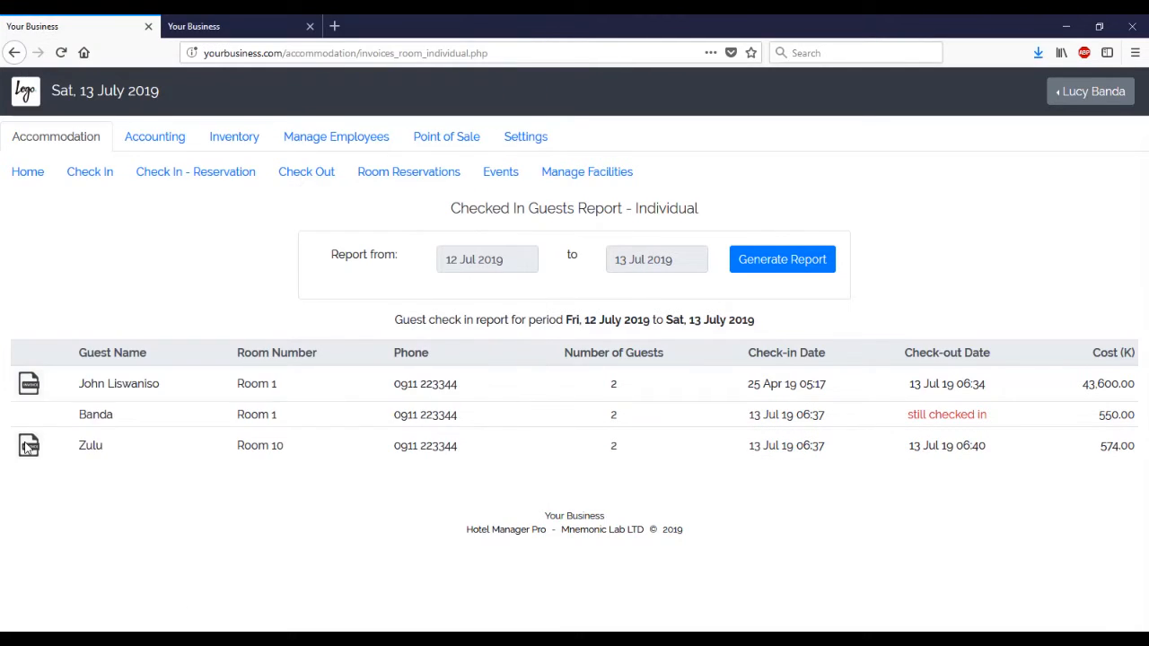
click(1037, 54)
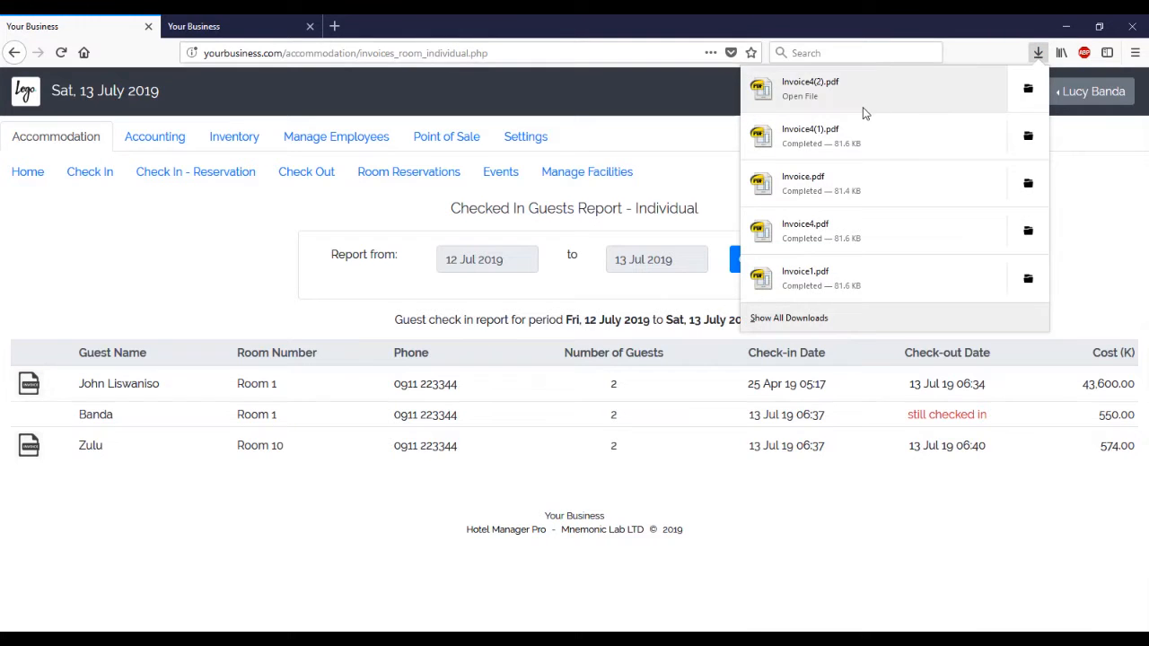
click(863, 107)
ctrl+scroll(693, 159, up, 4)
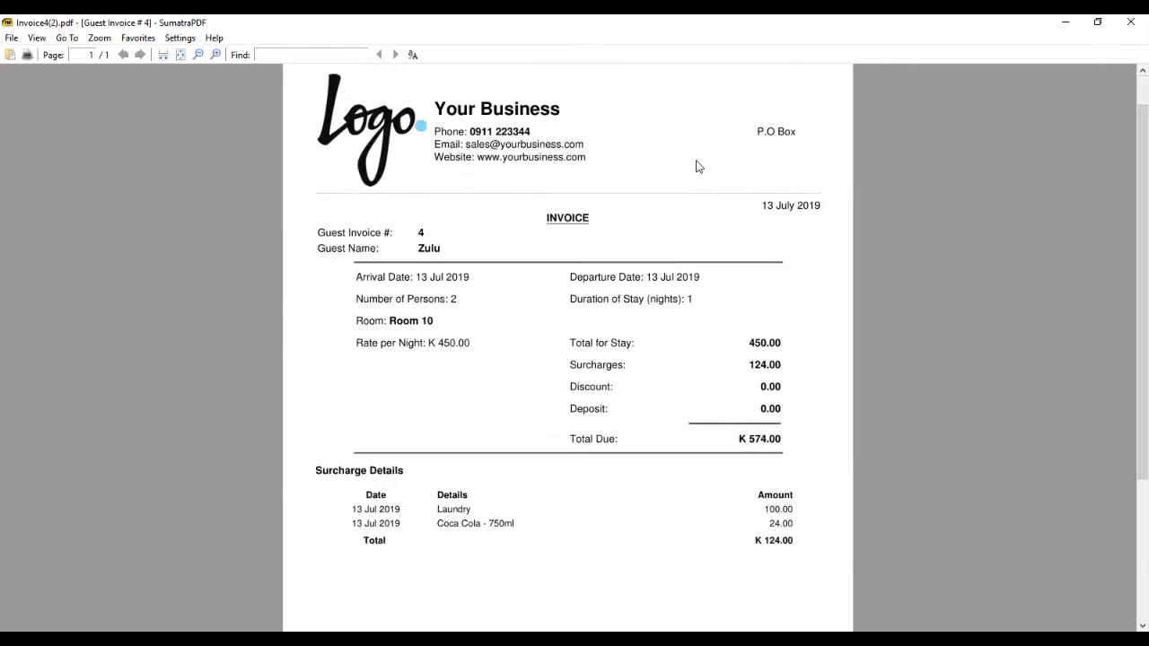
scroll(661, 168, down, 3)
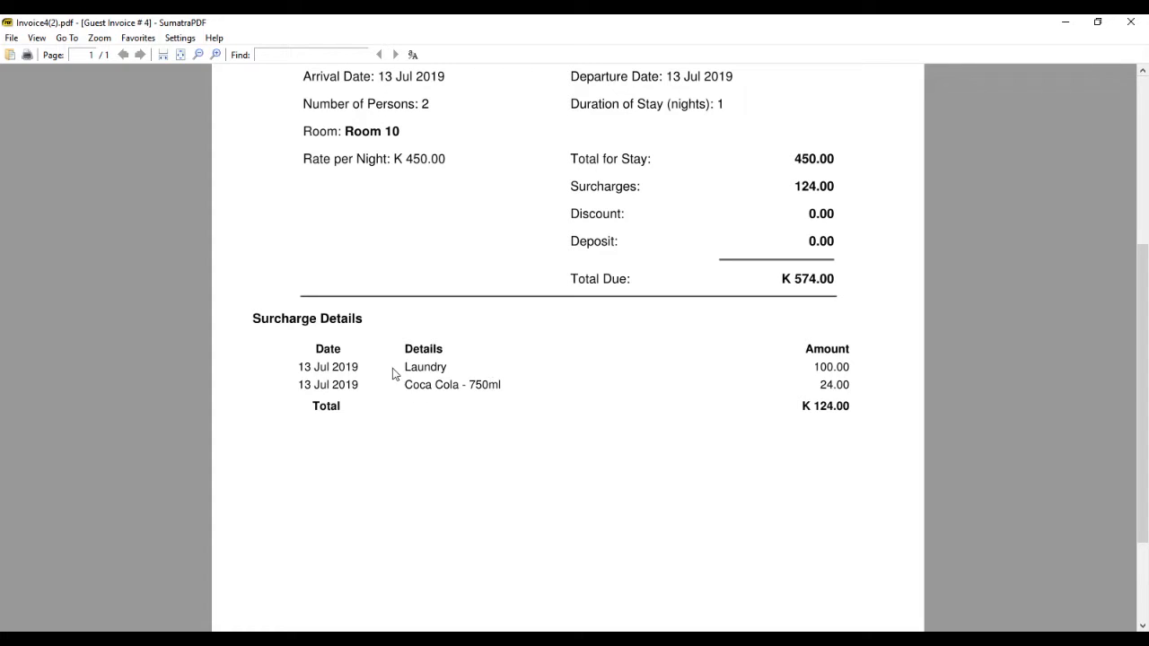
double_click(420, 366)
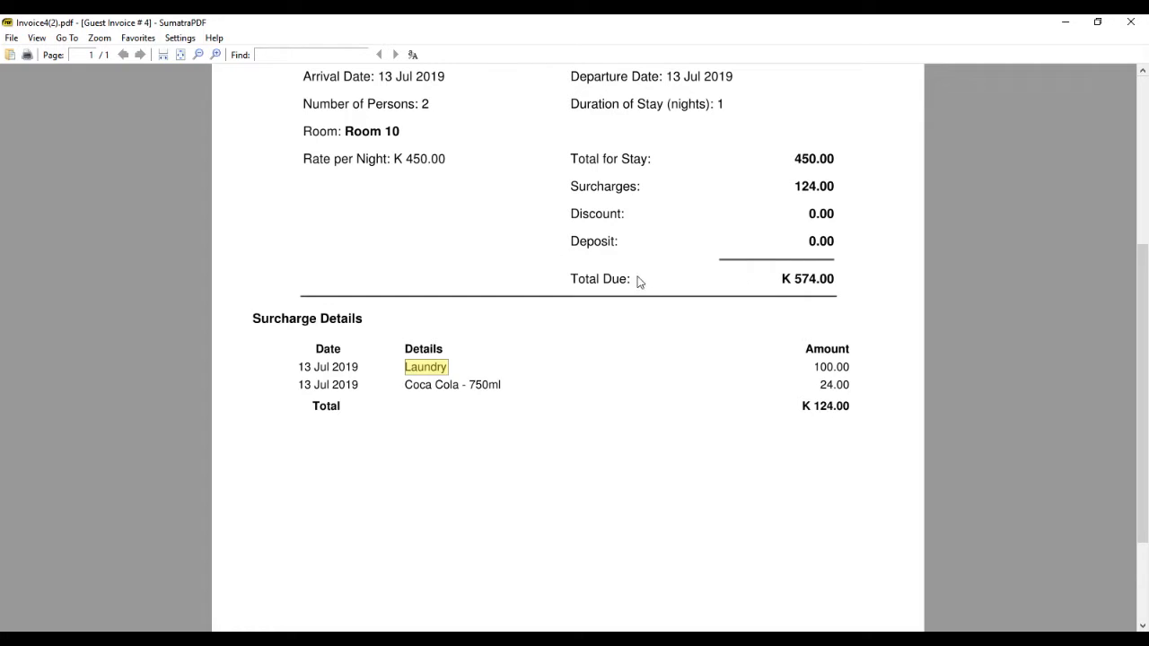
scroll(768, 282, up, 4)
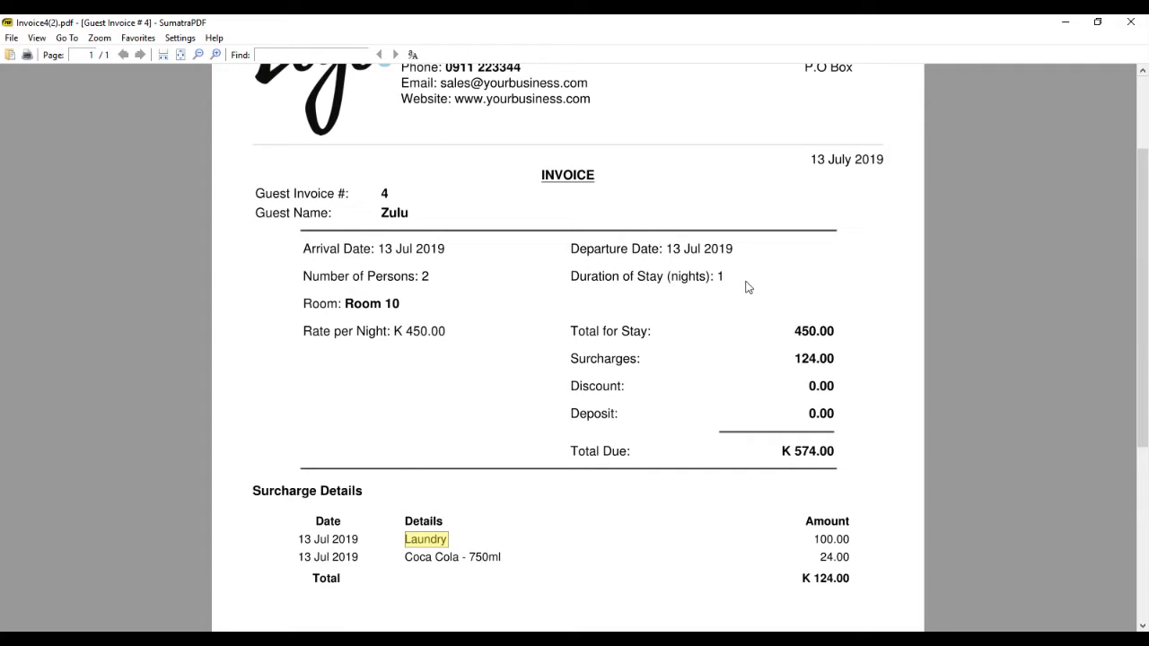
click(1130, 21)
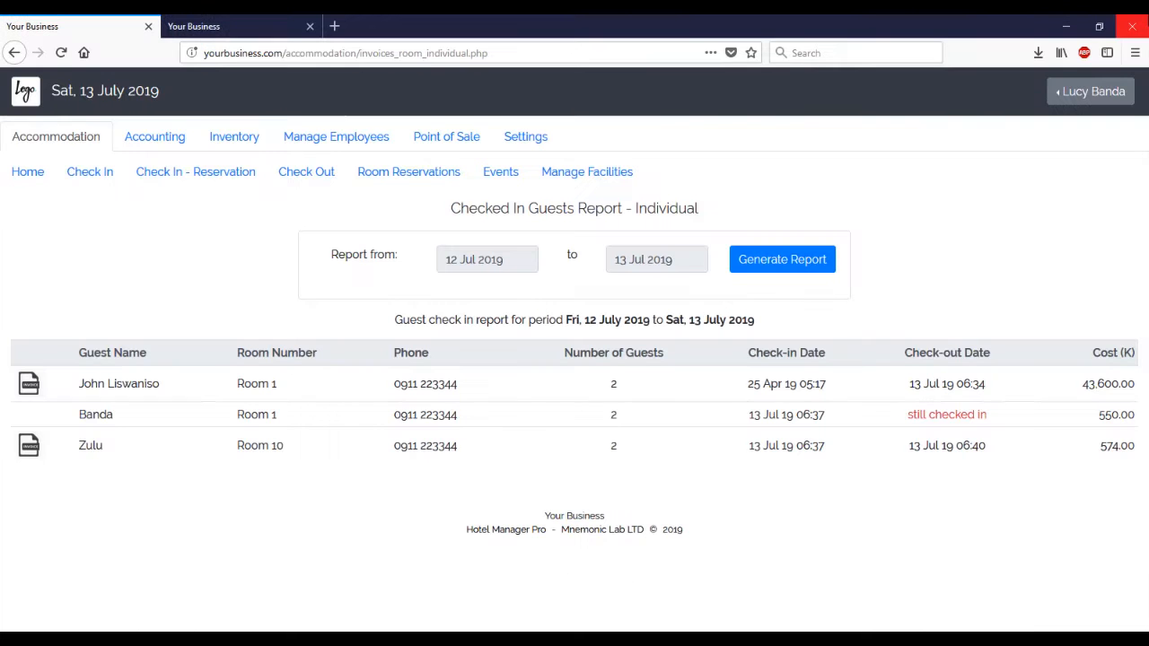
click(36, 170)
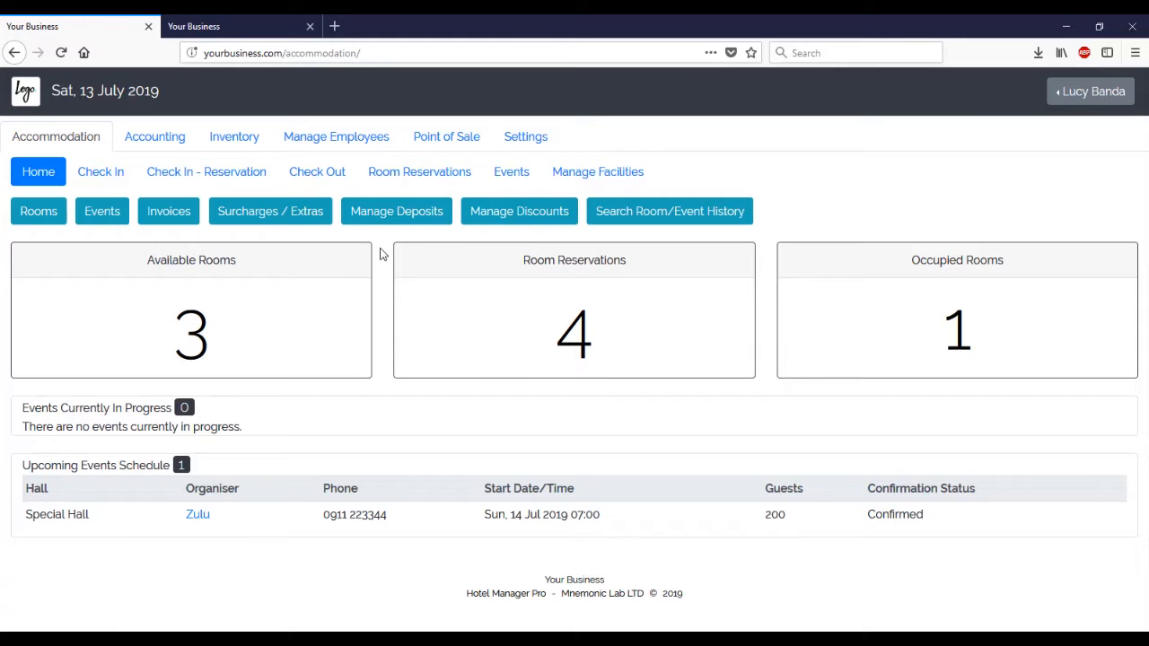
- Generate the guest deposit report for the period 11 Jul 2019 to 13 Jul 2019
click(398, 212)
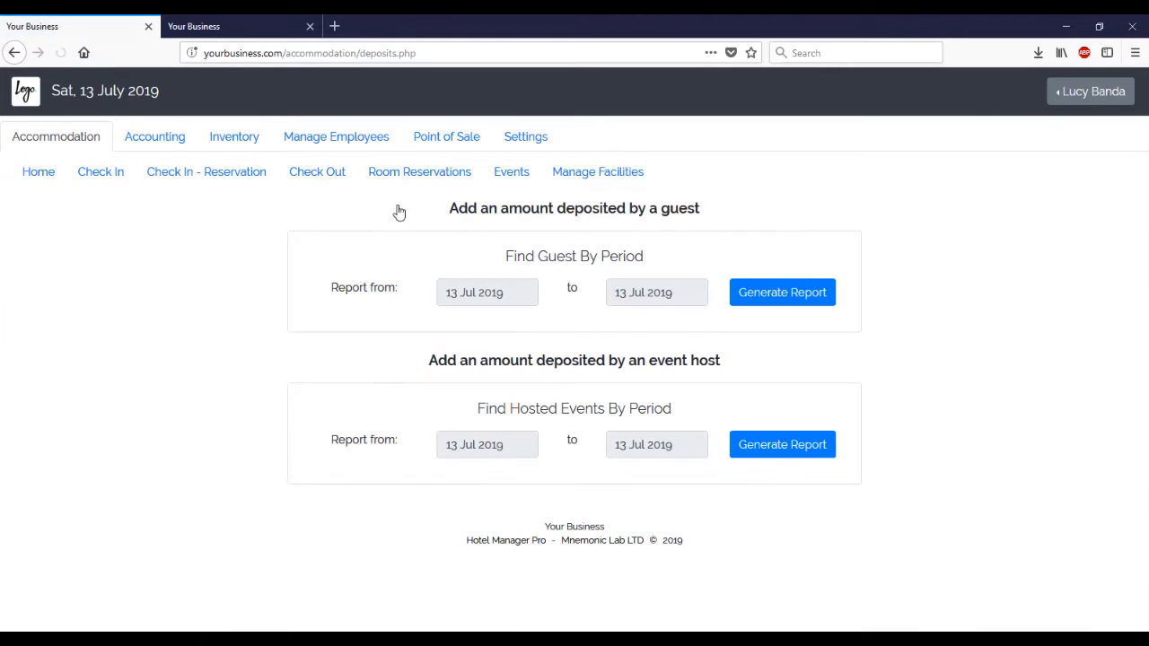
click(492, 299)
click(569, 398)
click(789, 299)
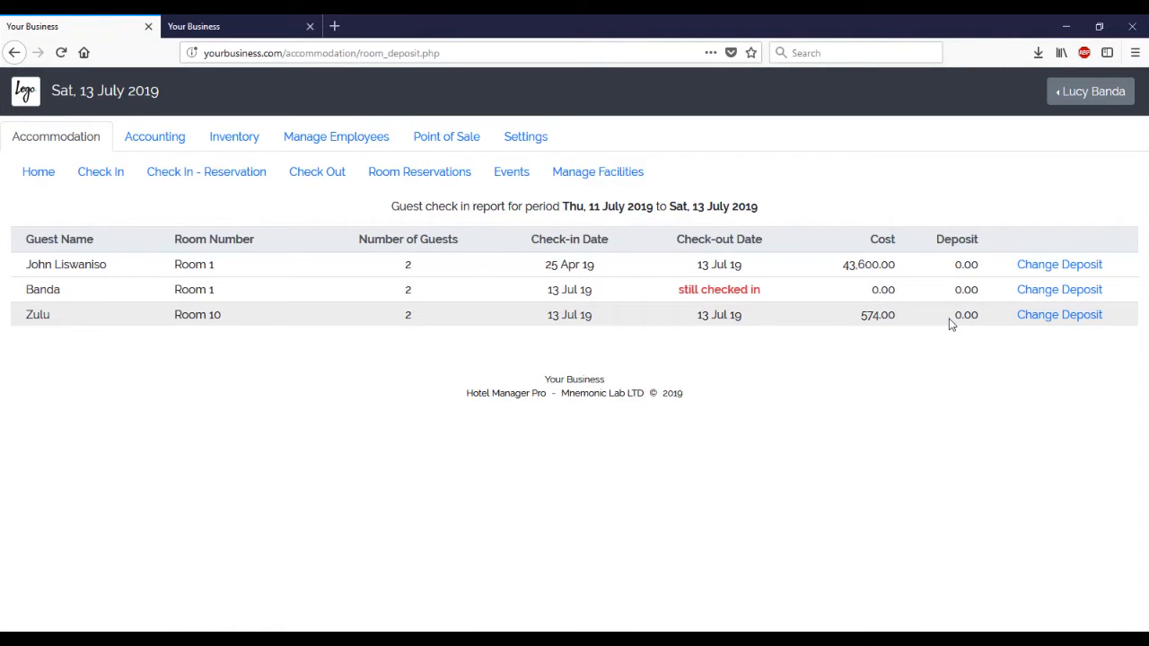
- Set the Room 10 guest's deposit to 200 and return to the accommodation home page
click(1052, 316)
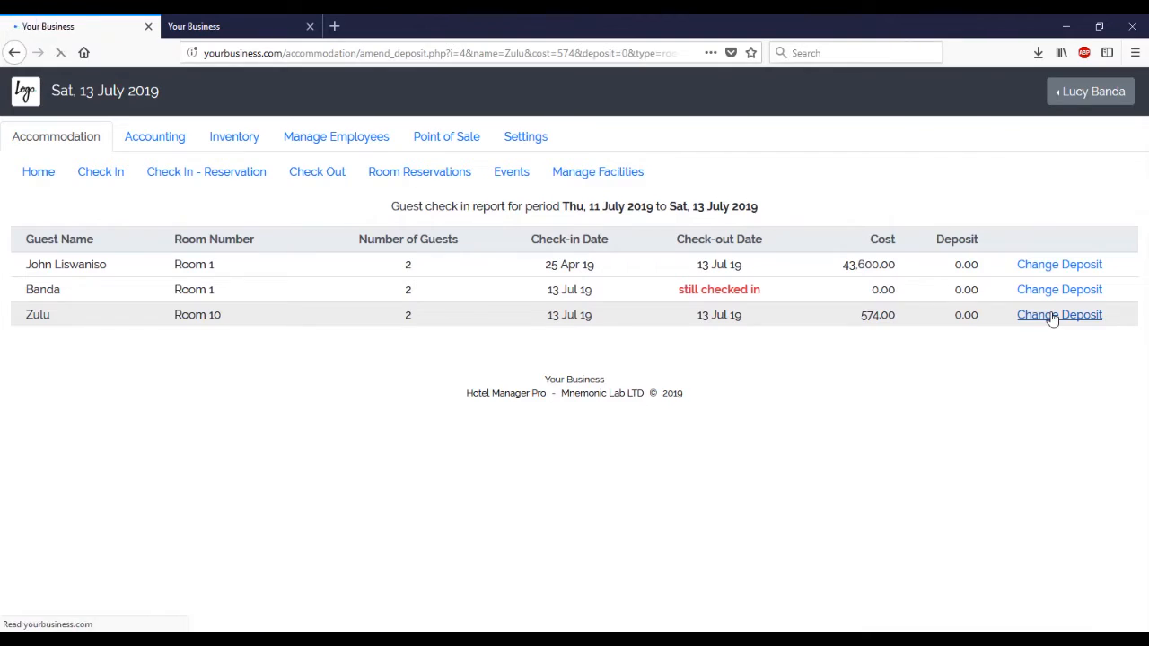
click(581, 354)
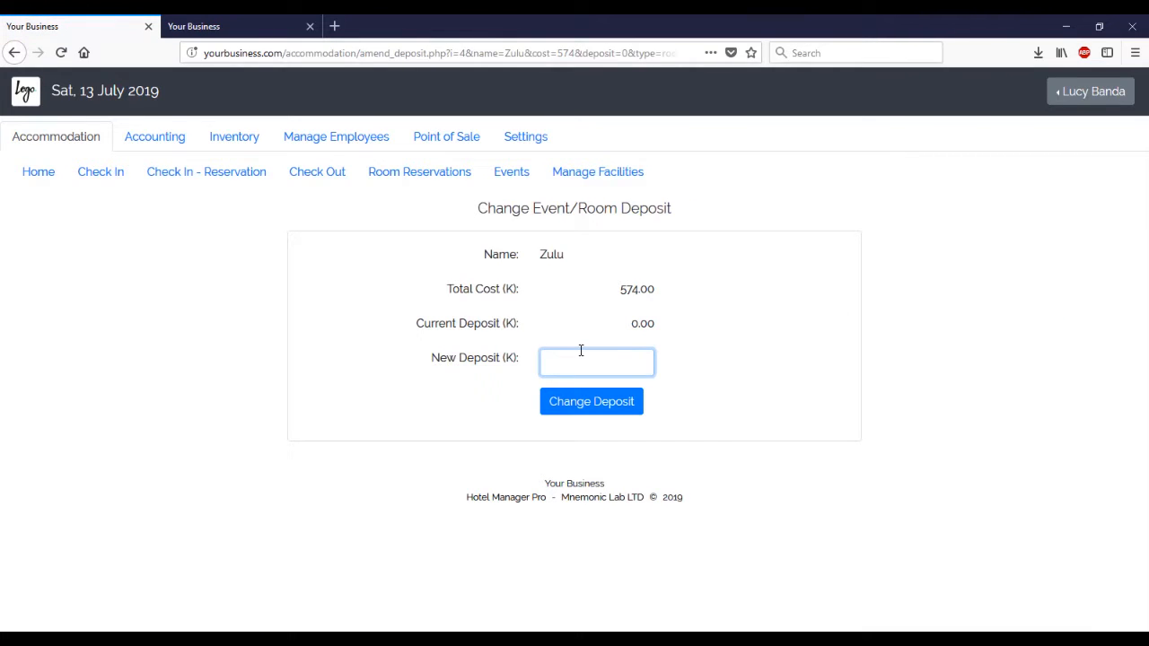
text(200)
click(594, 406)
click(575, 225)
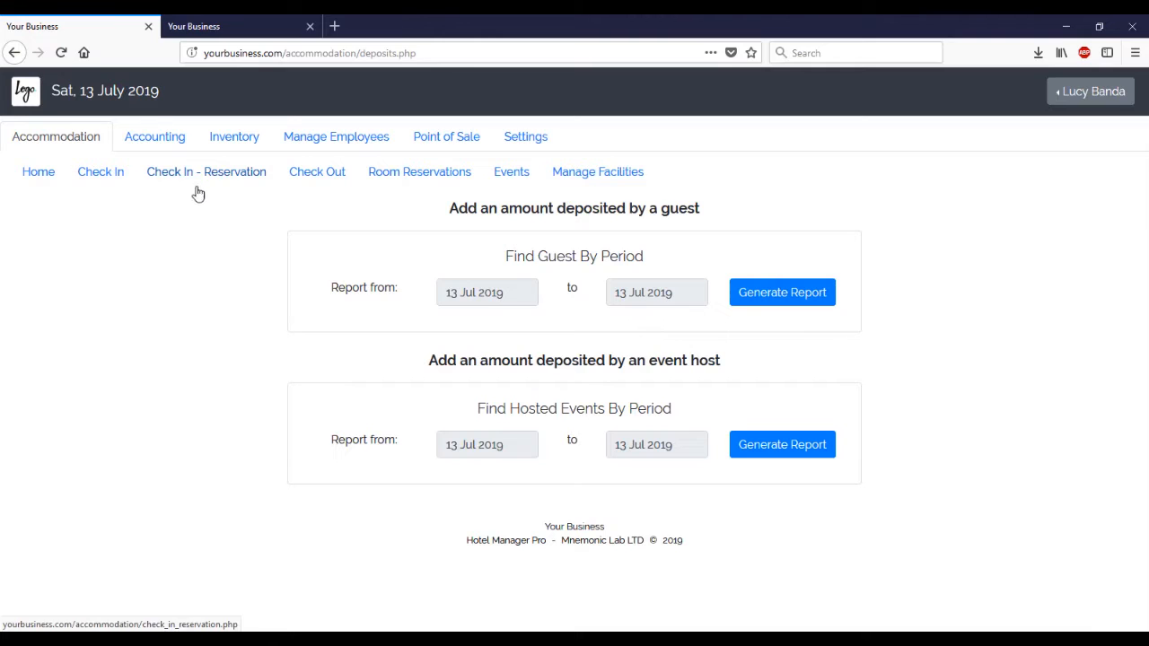
click(27, 177)
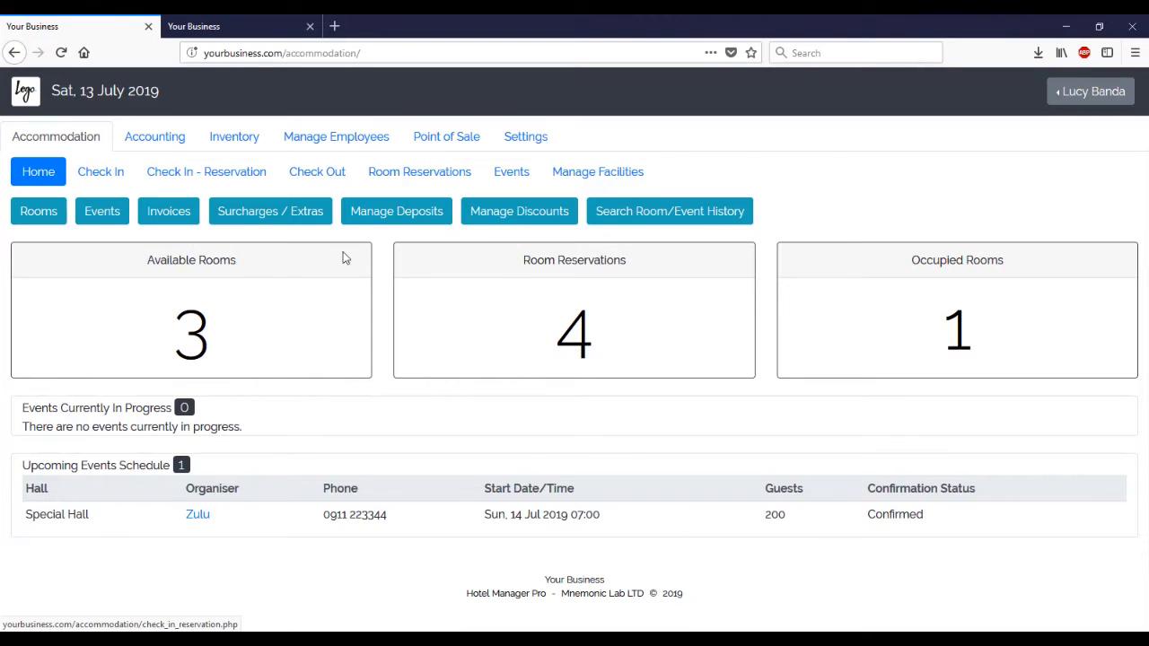
click(41, 175)
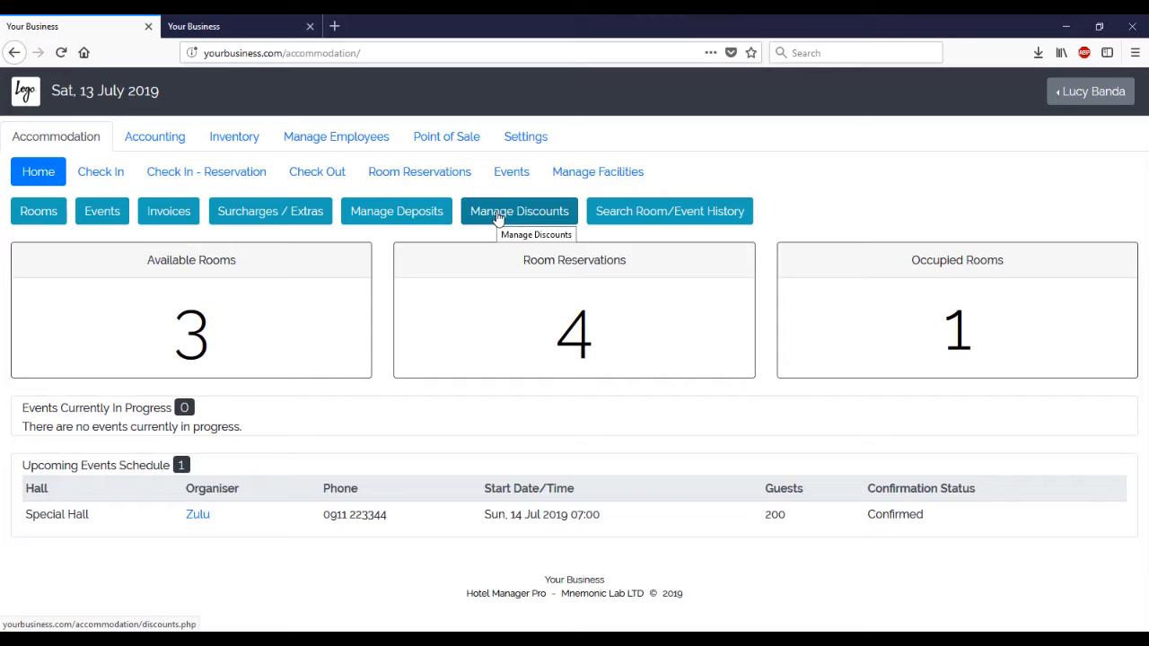
- Generate the guest discount report for the period 11 Jul 2019 to 13 Jul 2019
click(496, 218)
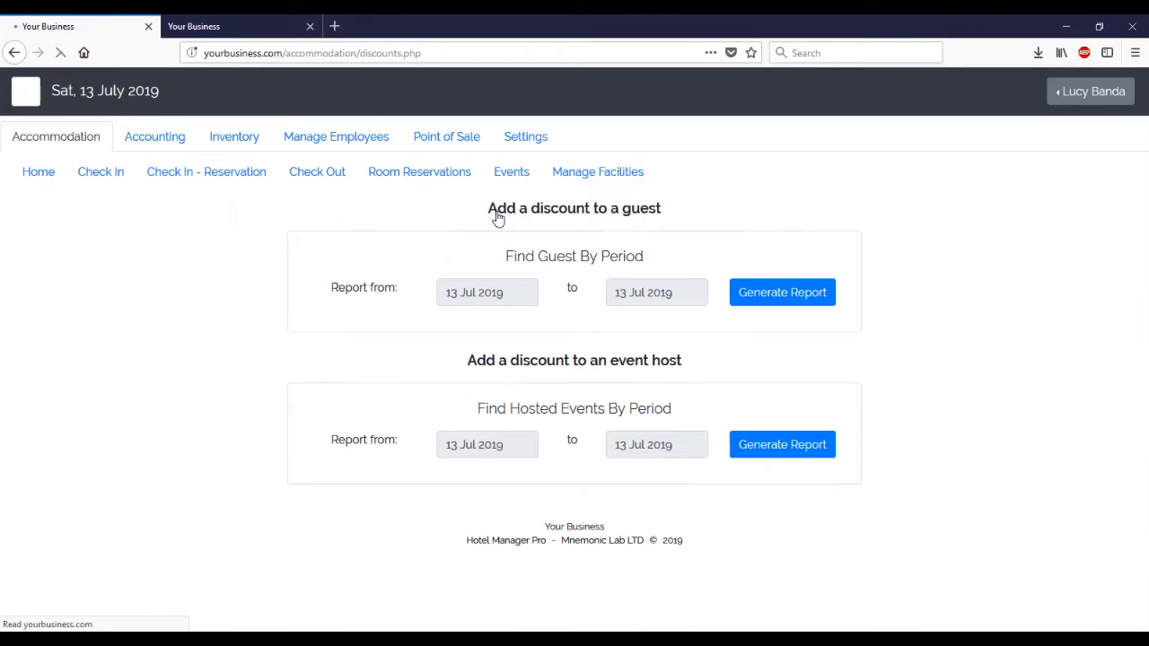
click(470, 291)
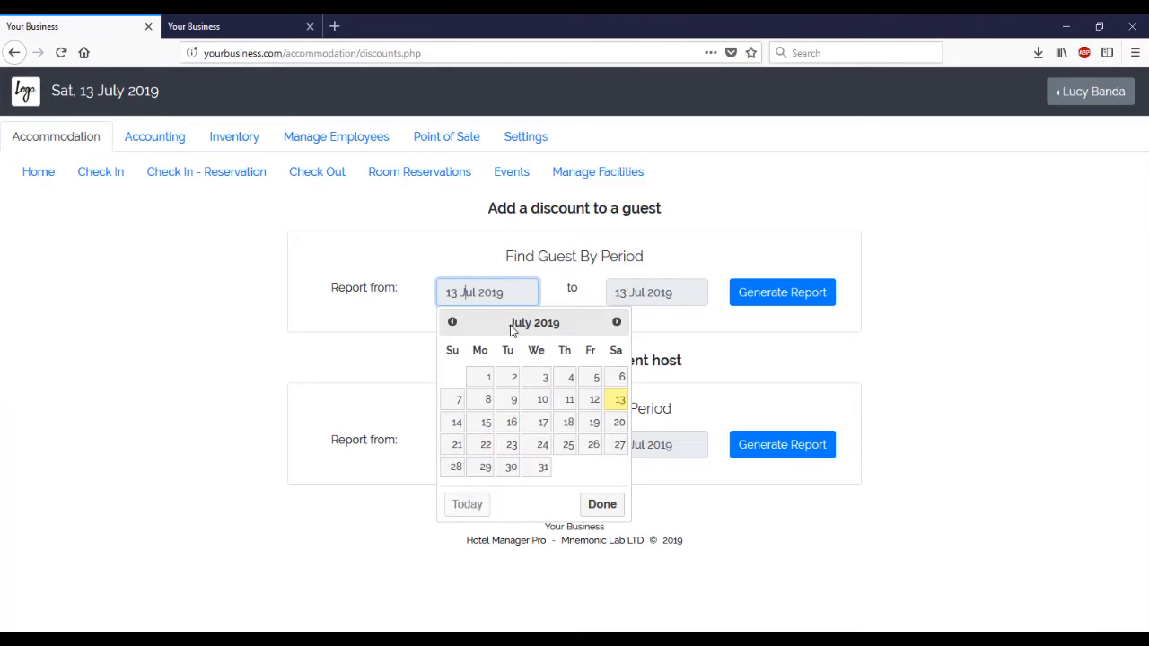
click(569, 399)
click(783, 297)
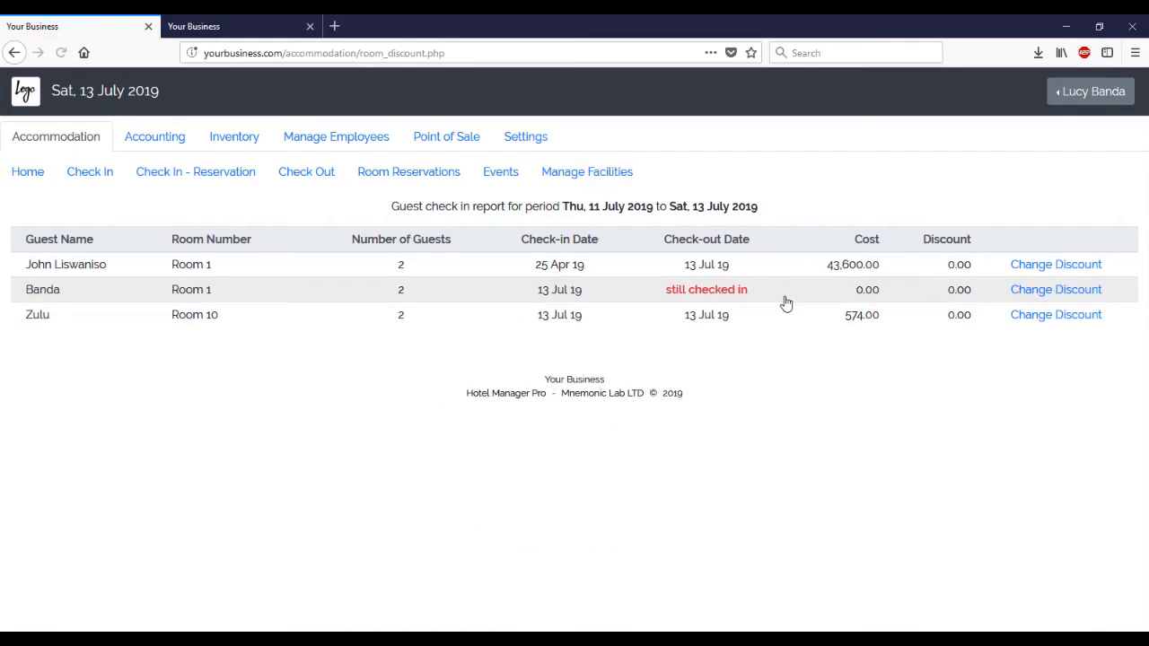
- Set the Room 10 guest's discount to 74 and return to the accommodation home page
click(1044, 315)
click(600, 363)
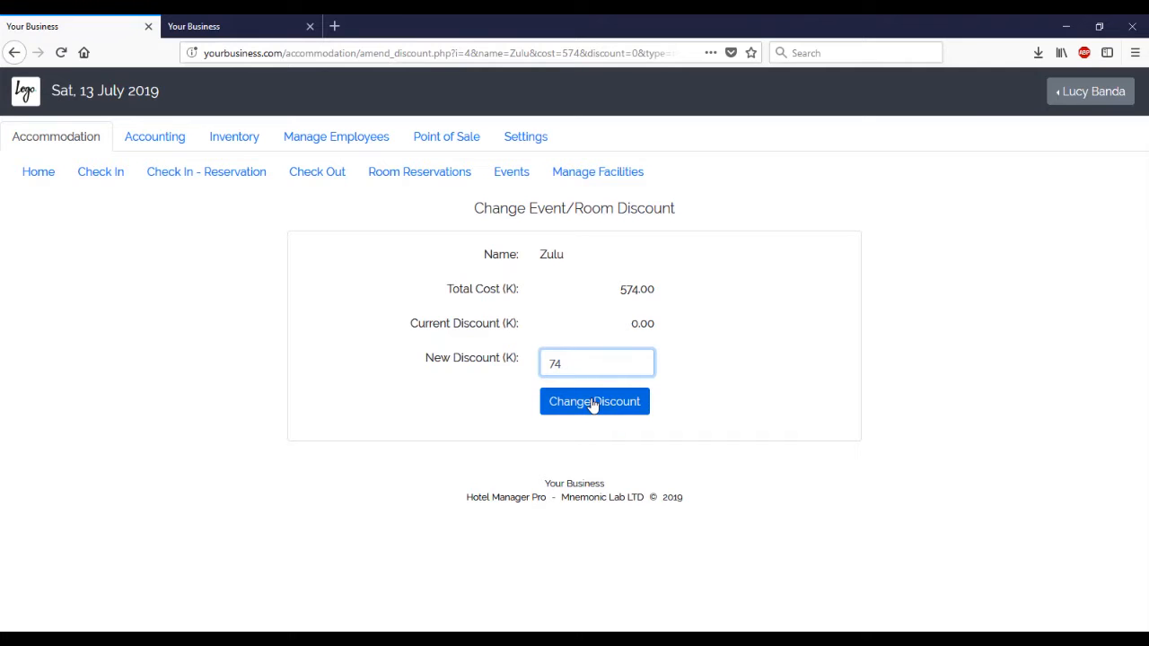
click(593, 403)
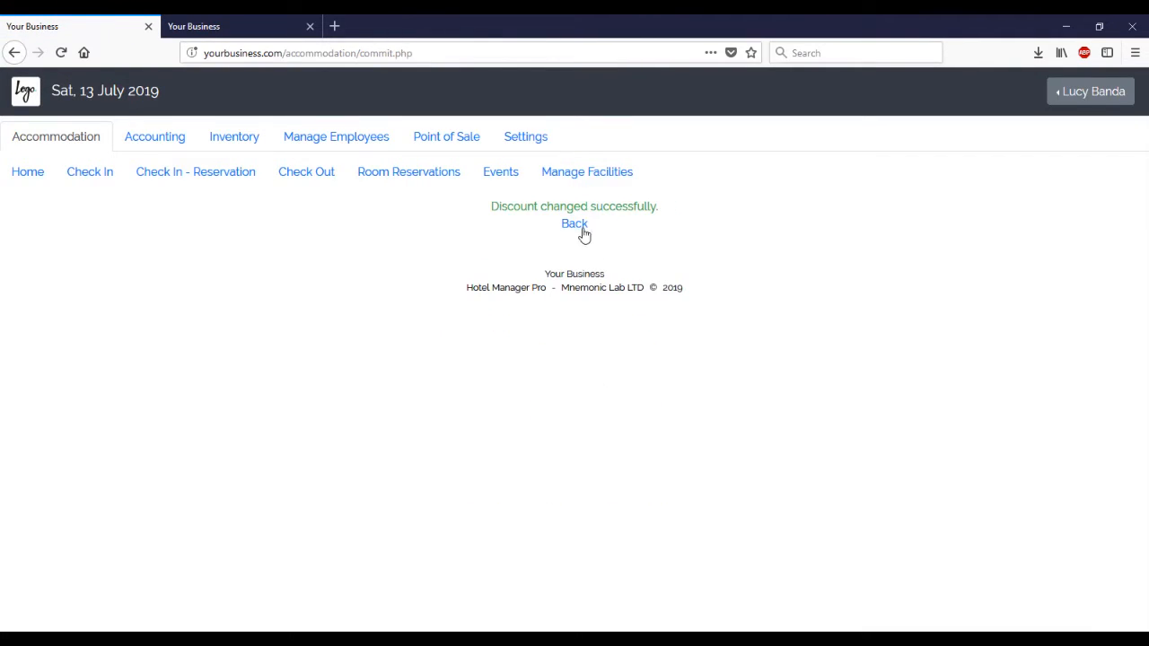
click(575, 224)
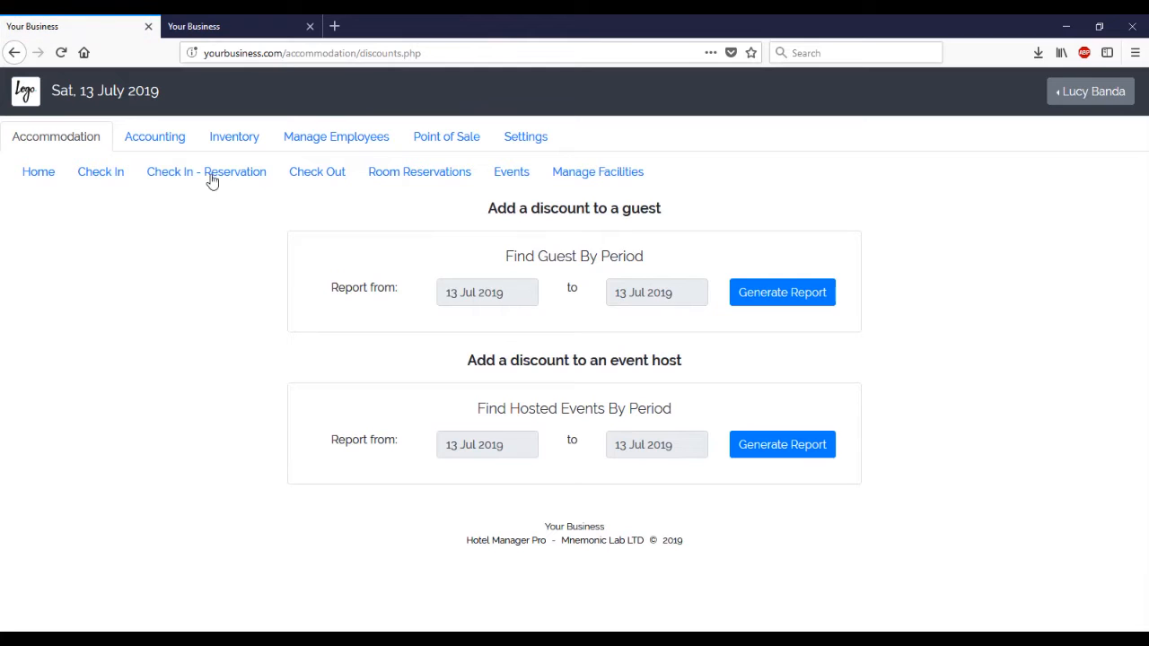
click(41, 169)
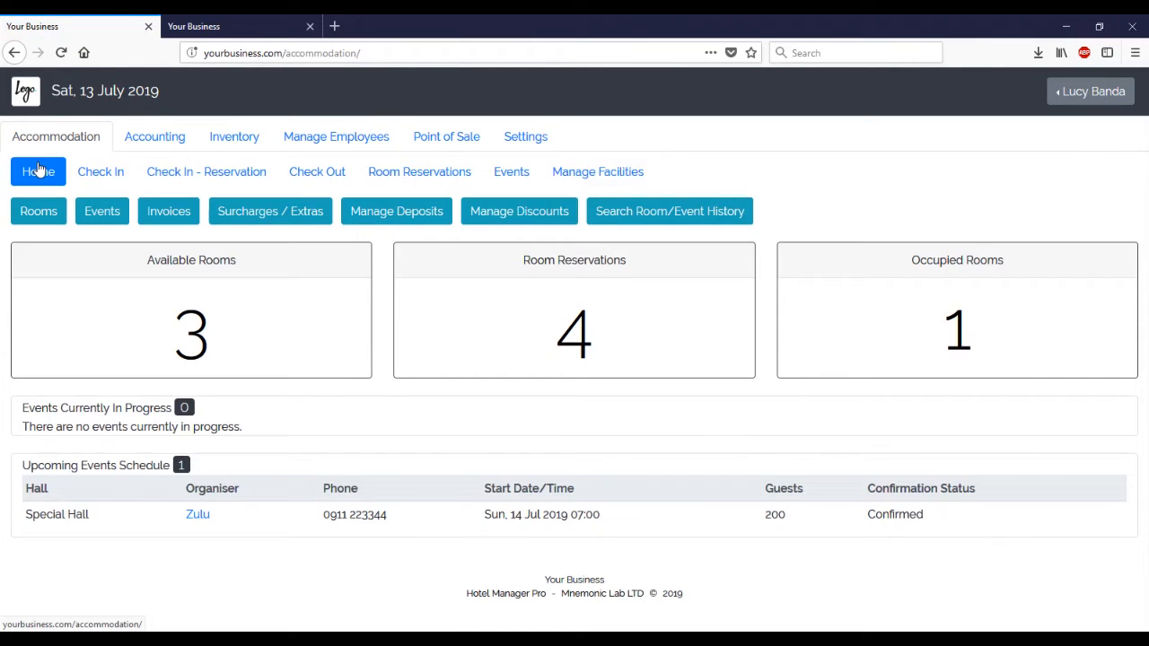
- Generate the individual guest invoice report for the period 10 Jul 2019 to 13 Jul 2019
click(162, 216)
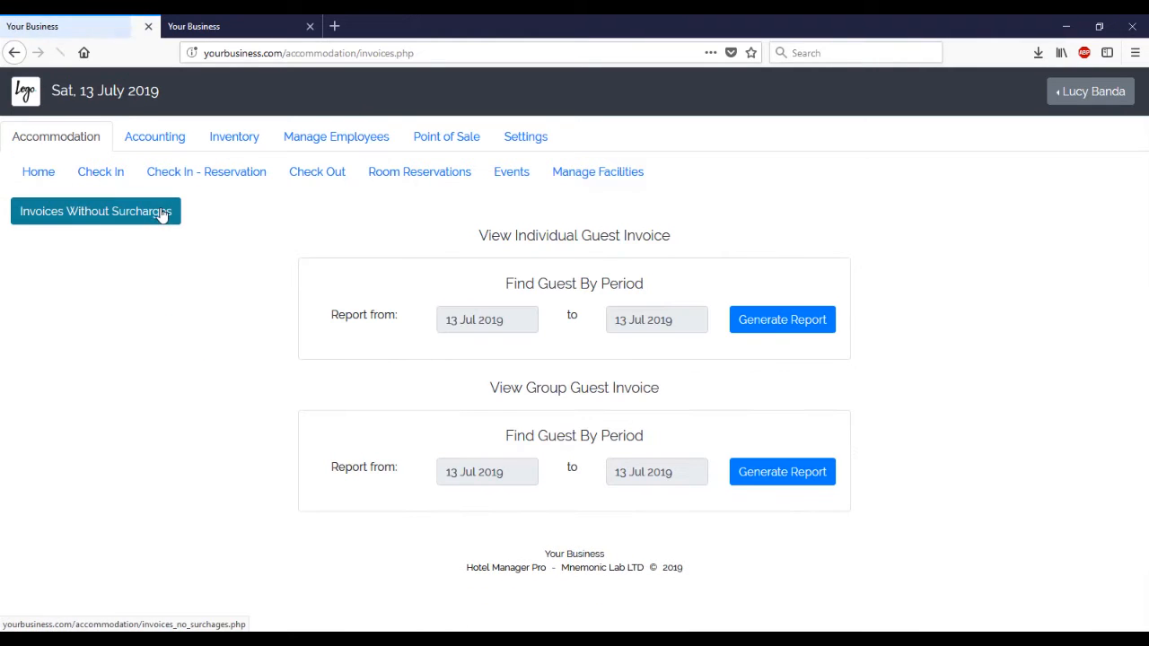
click(460, 319)
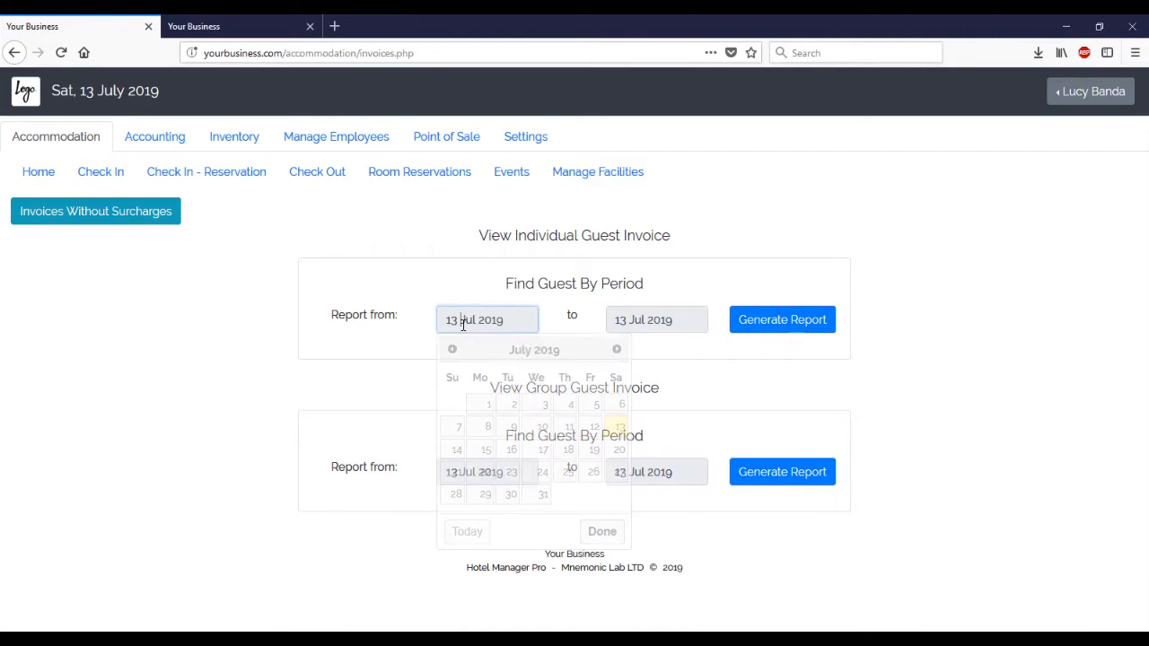
click(542, 427)
click(787, 319)
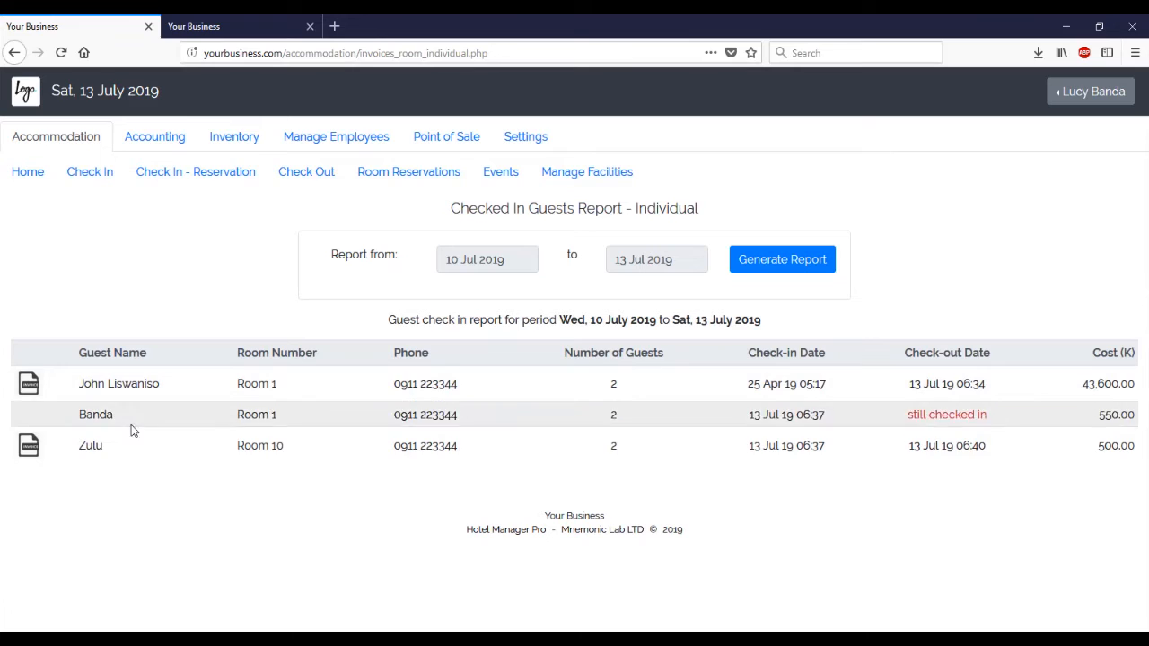
- Open the Room 10 guest's newly downloaded invoice, check its discount and deposit, close it and return to the accommodation home page
click(29, 446)
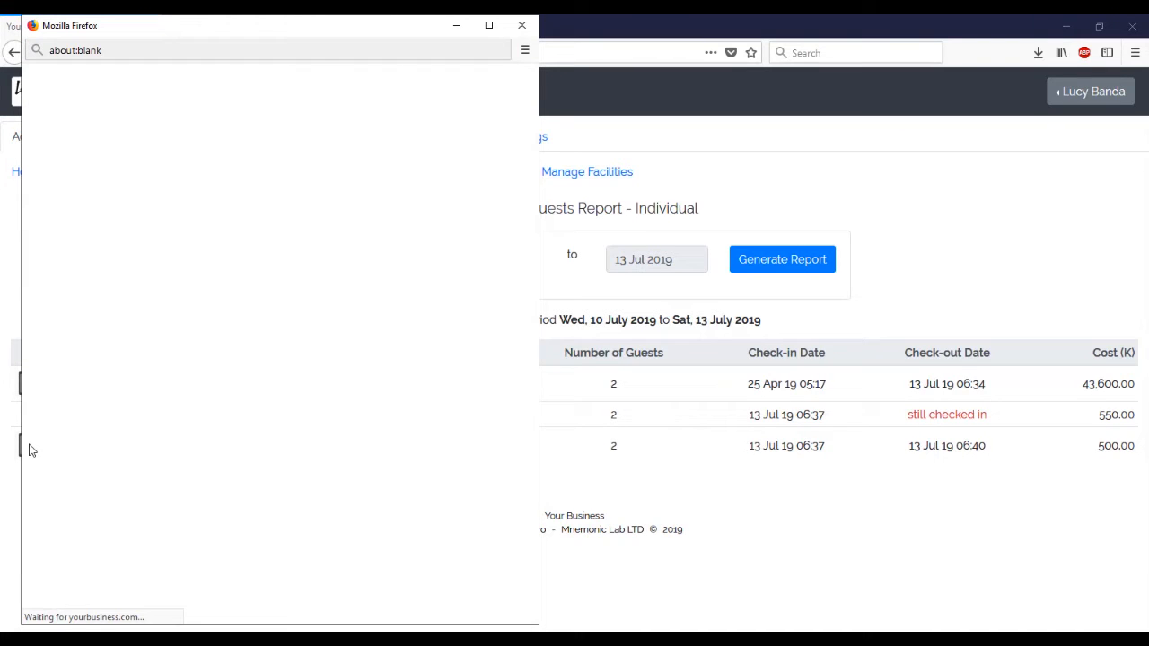
click(1037, 52)
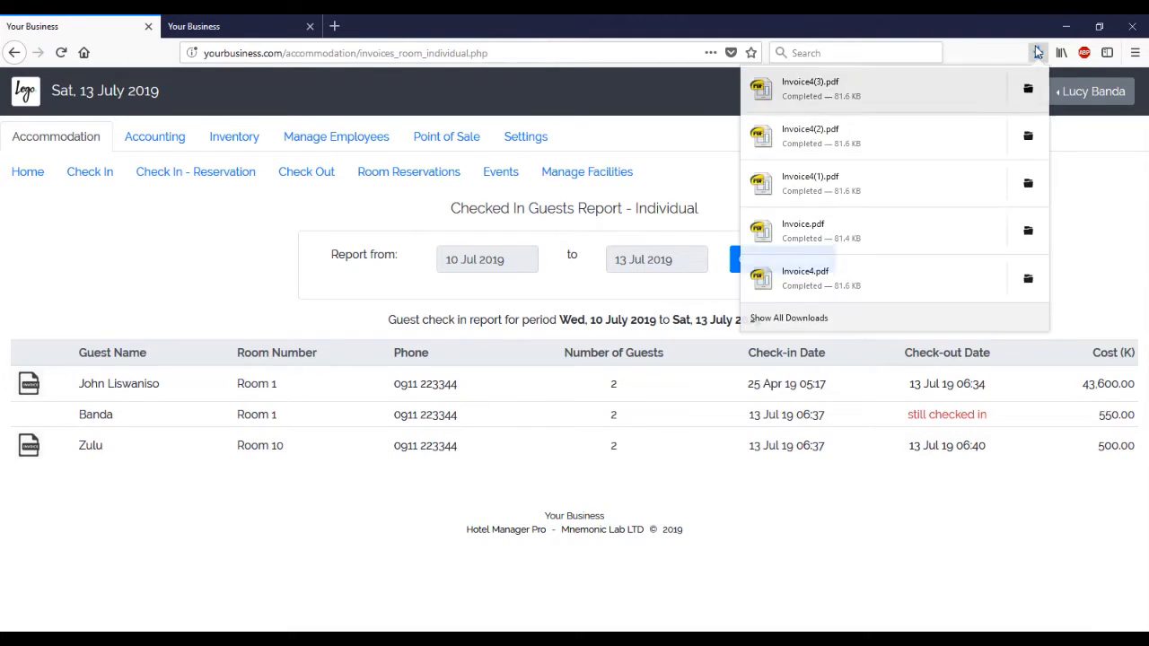
click(882, 86)
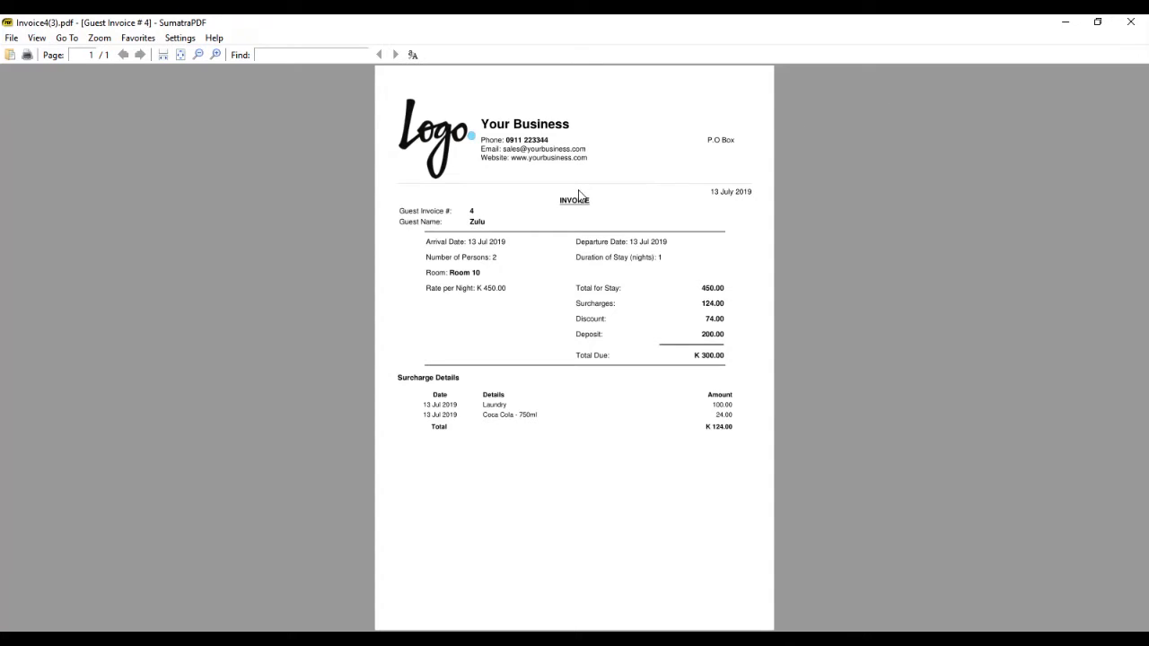
scroll(578, 196, up, 5)
scroll(579, 197, down, 1)
scroll(579, 197, down, 2)
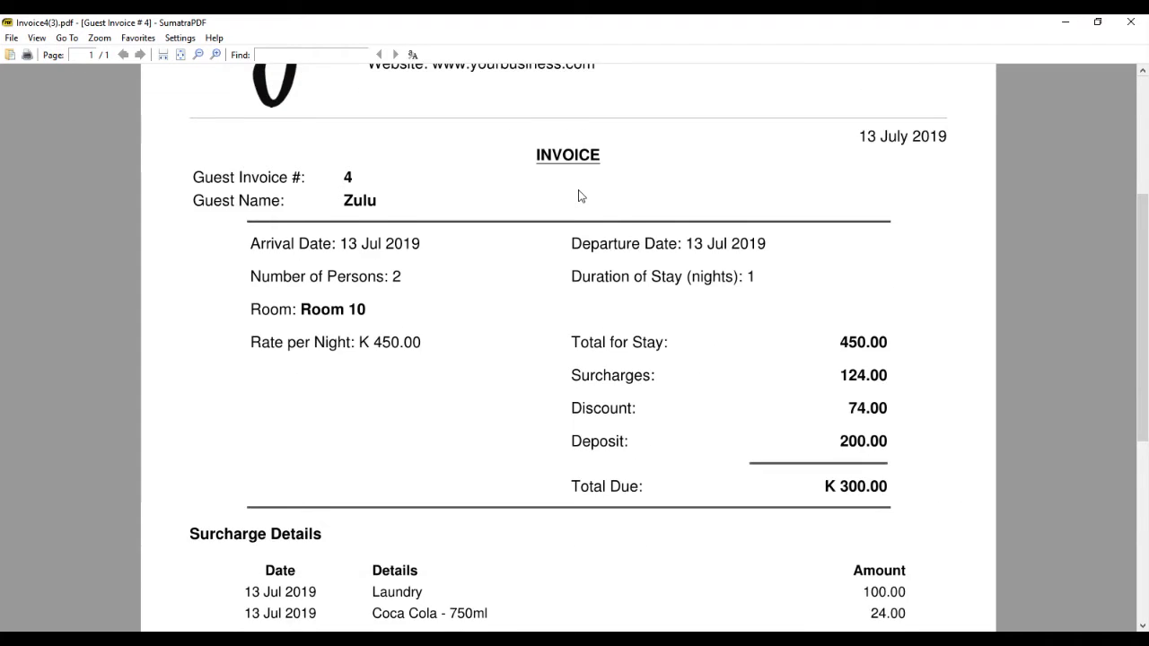
scroll(579, 197, down, 1)
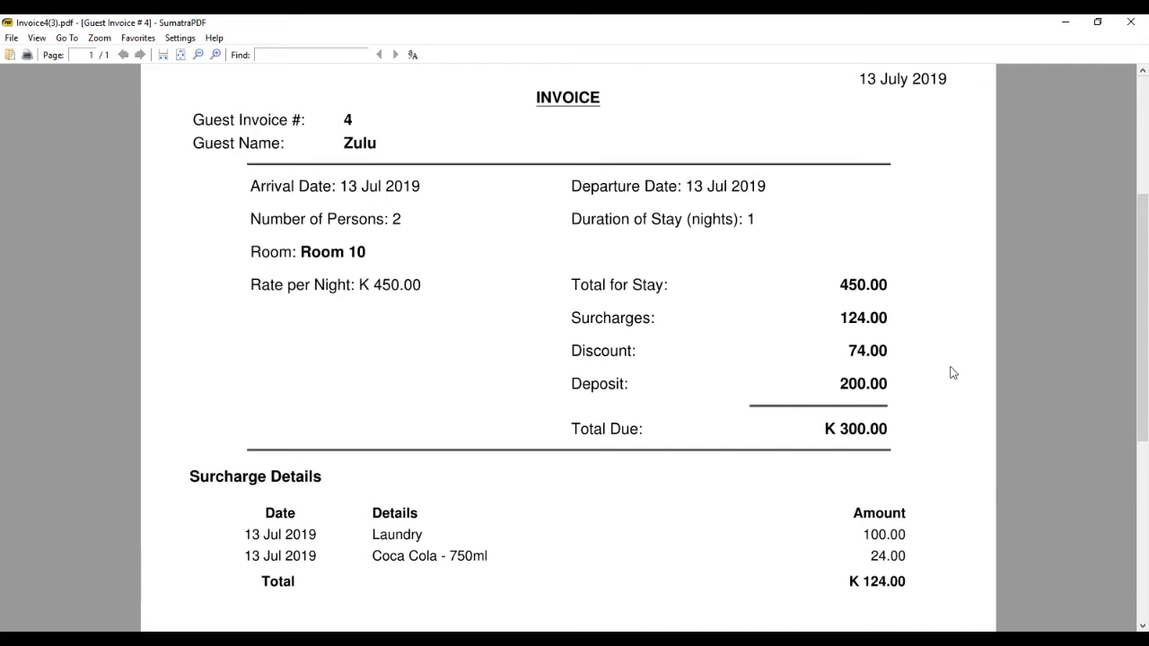
click(1130, 21)
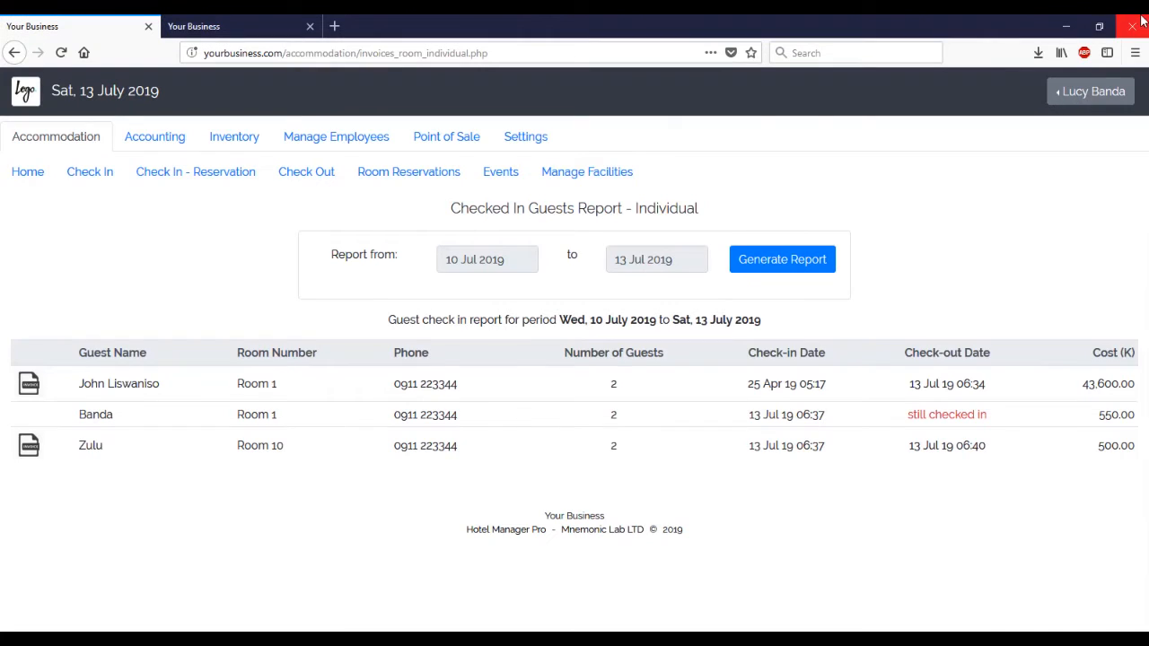
click(24, 175)
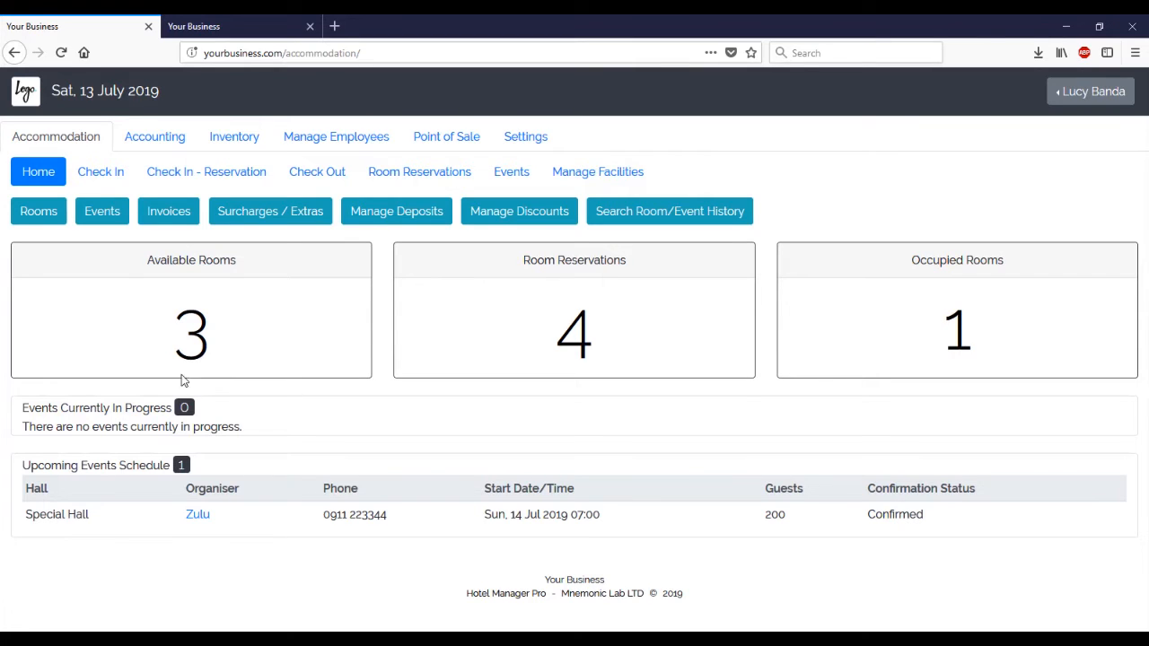
- Generate the checked-in guests report for a July 2019 period ending 13 Jul 2019, and return to the accommodation home page
click(42, 213)
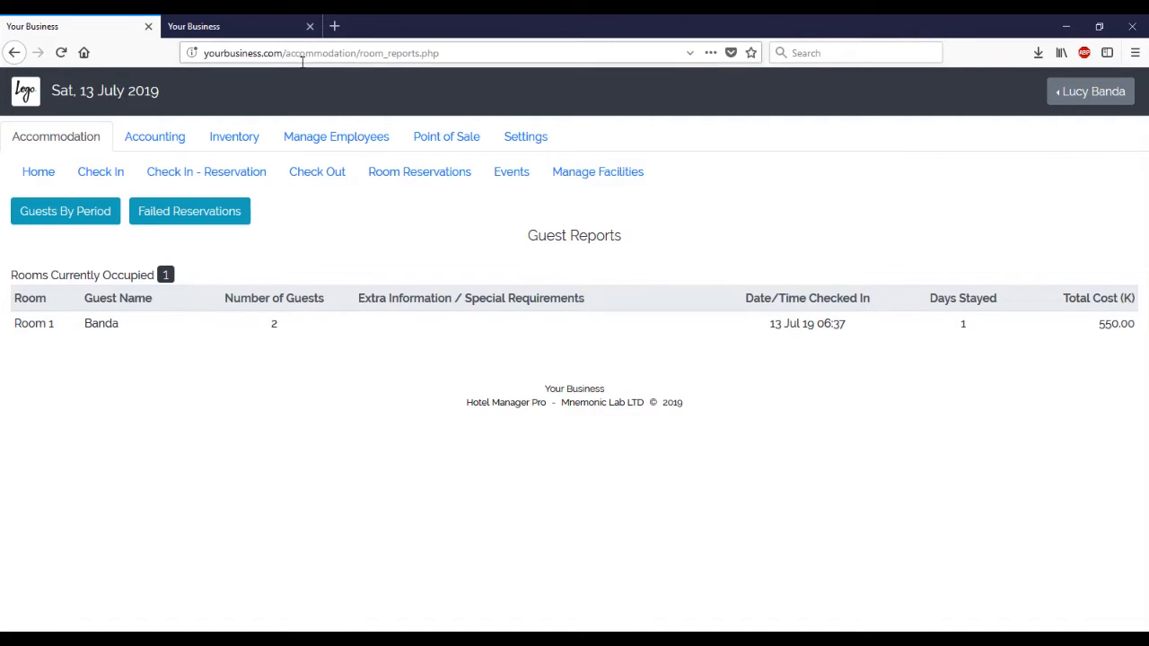
click(73, 215)
click(507, 255)
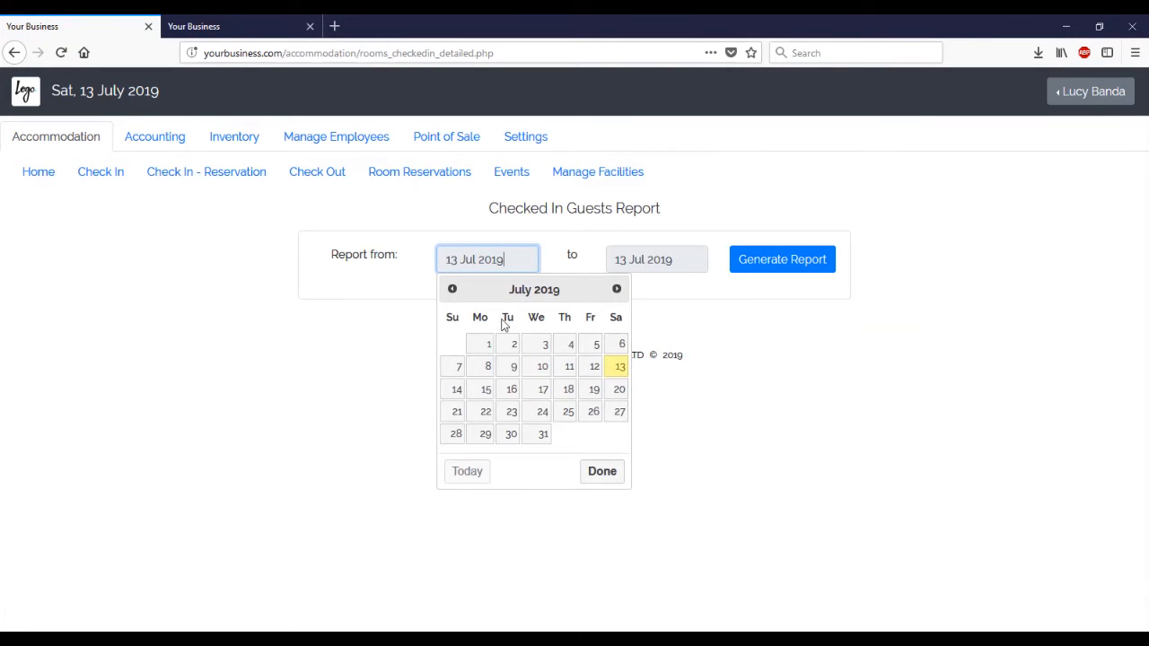
click(488, 356)
click(777, 263)
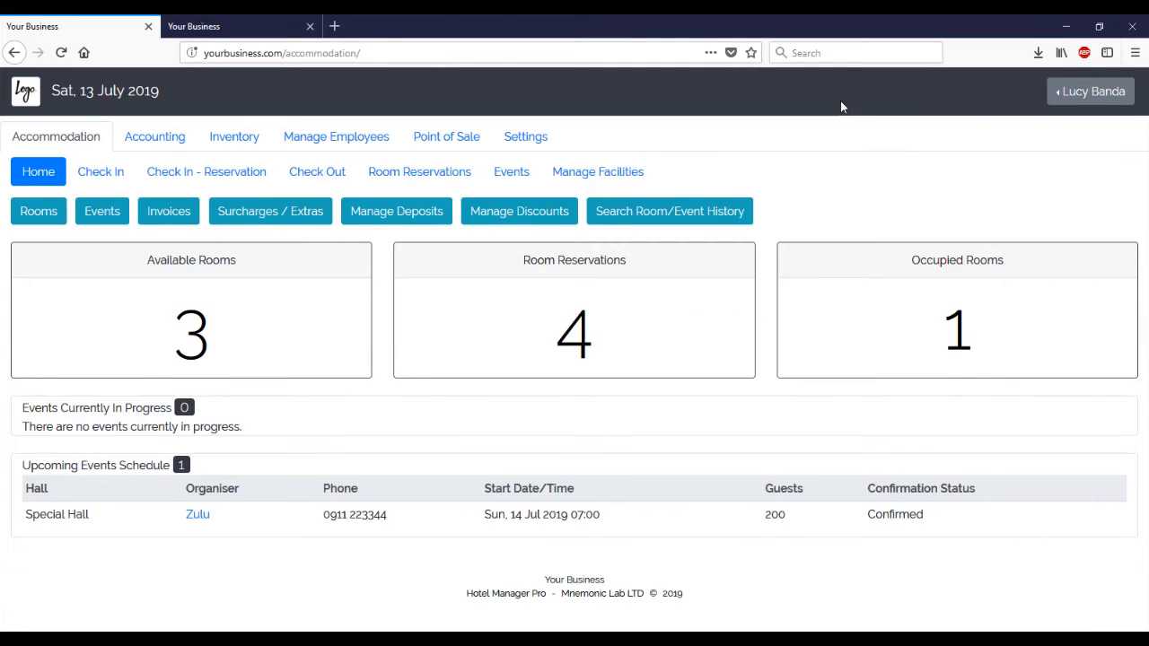
click(33, 173)
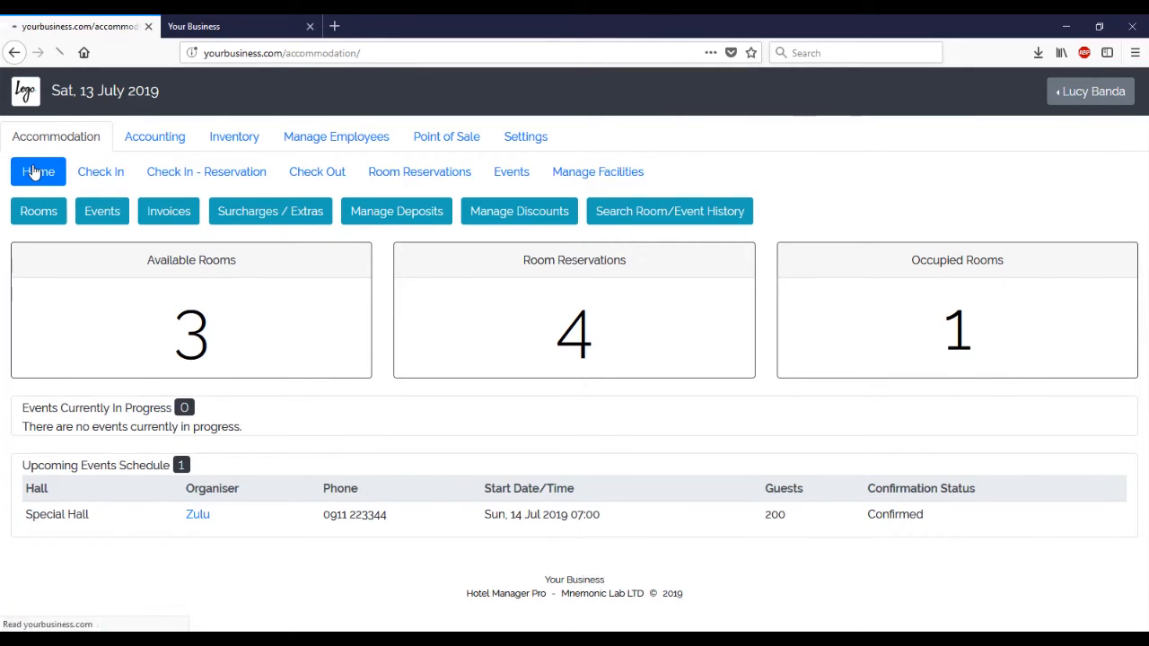
- Generate the individual guest invoice report for the period 8 Jul 2019 to 13 Jul 2019
click(179, 223)
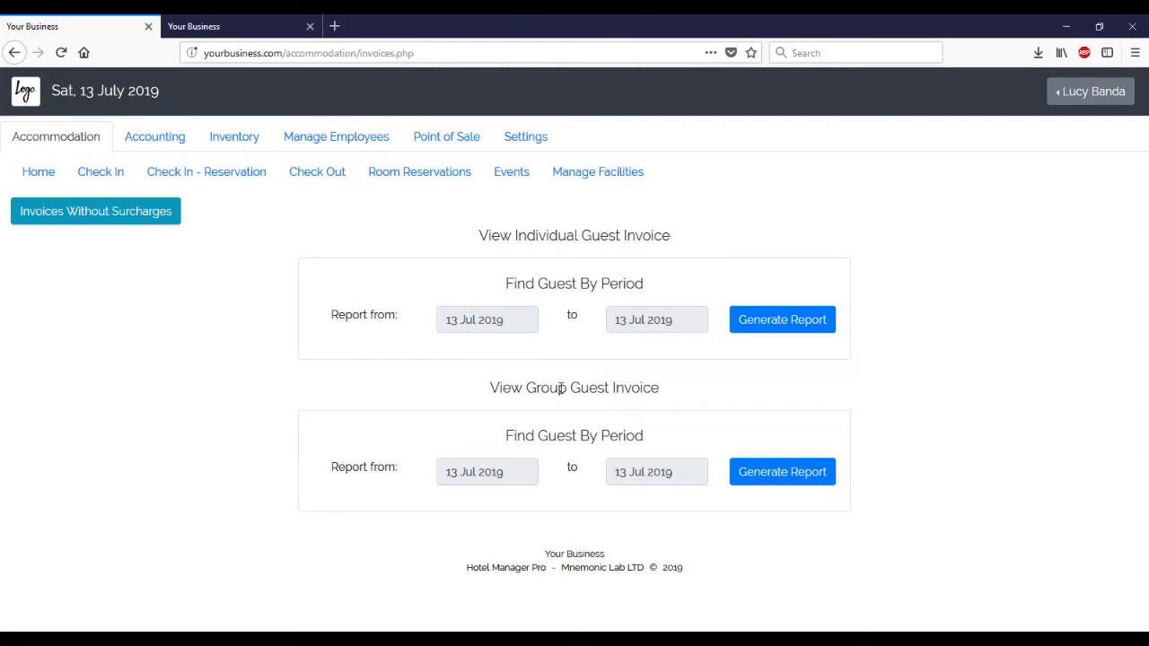
click(470, 317)
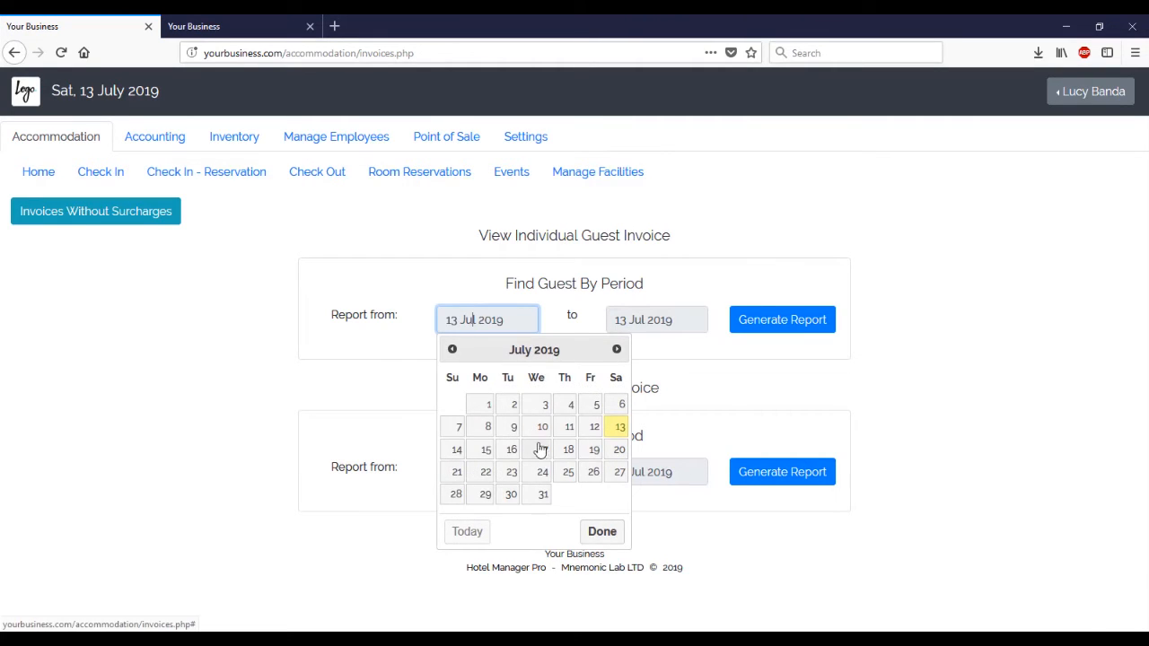
click(487, 428)
click(782, 319)
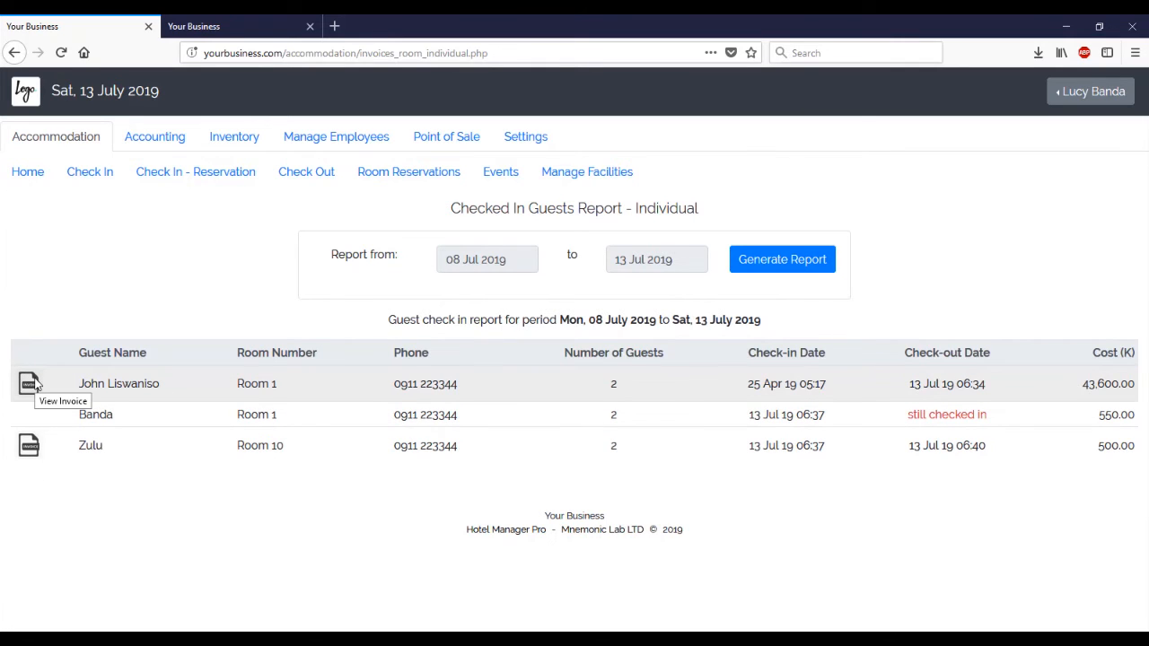
- Open the Room 10 guest's invoice as Invoice4(4).pdf and examine its surcharge details
click(28, 451)
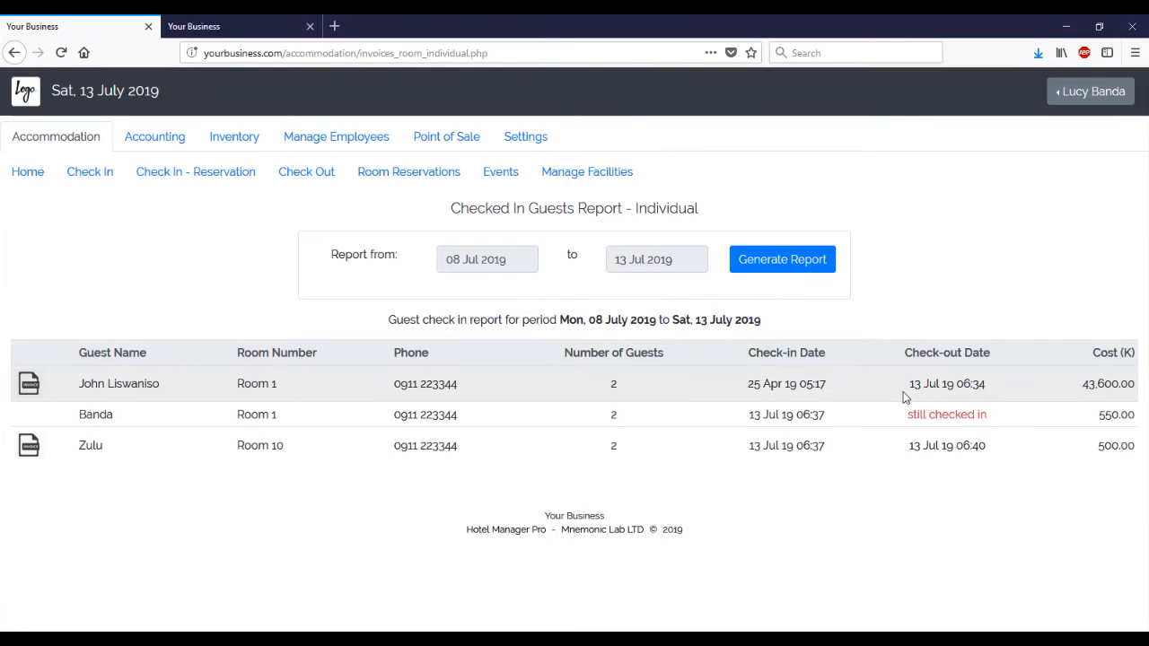
click(1038, 52)
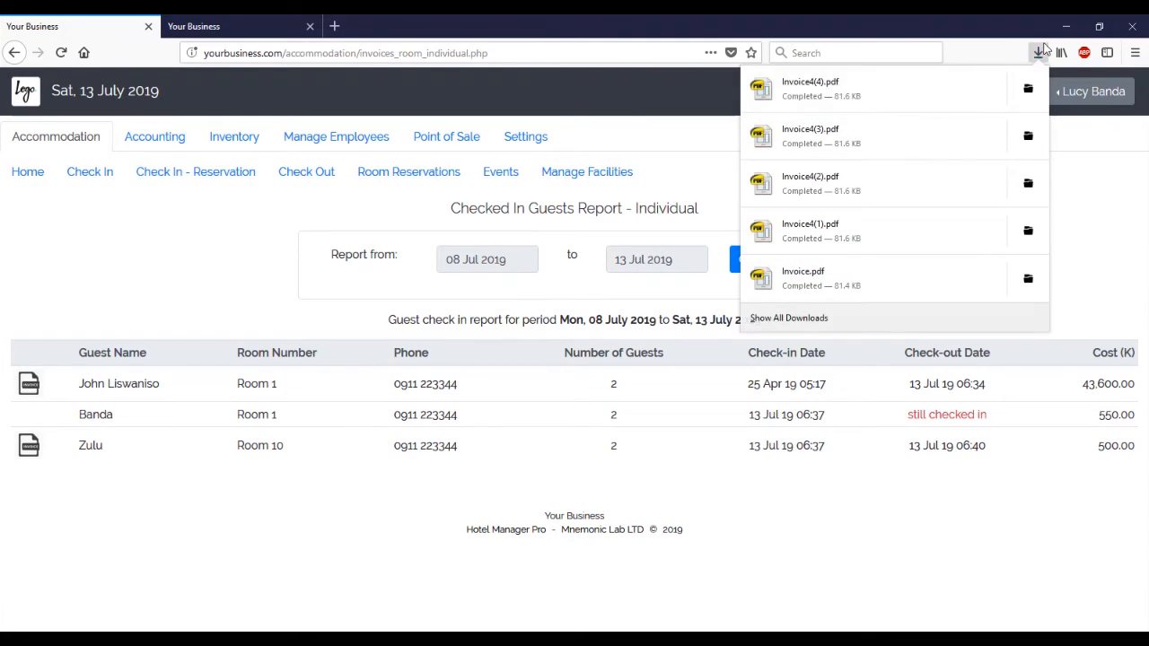
click(849, 108)
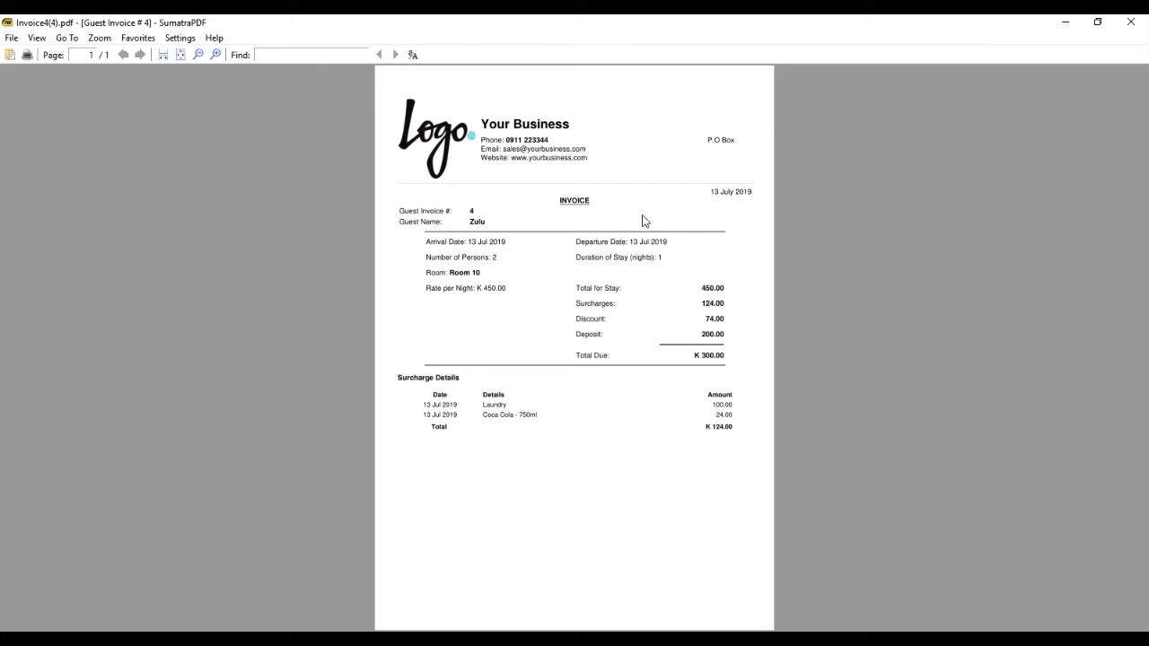
ctrl+scroll(642, 221, up, 3)
scroll(642, 221, down, 5)
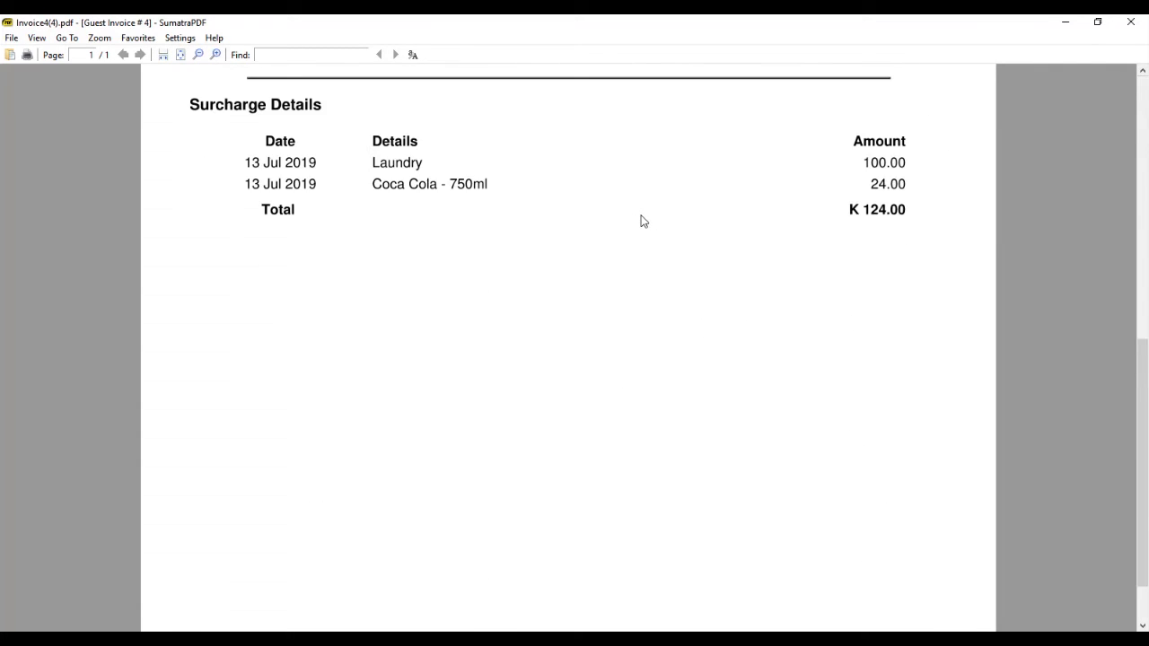
- Finish reviewing the Room 10 guest's invoice, close it and return to the accommodation home page
scroll(641, 220, up, 8)
click(1130, 21)
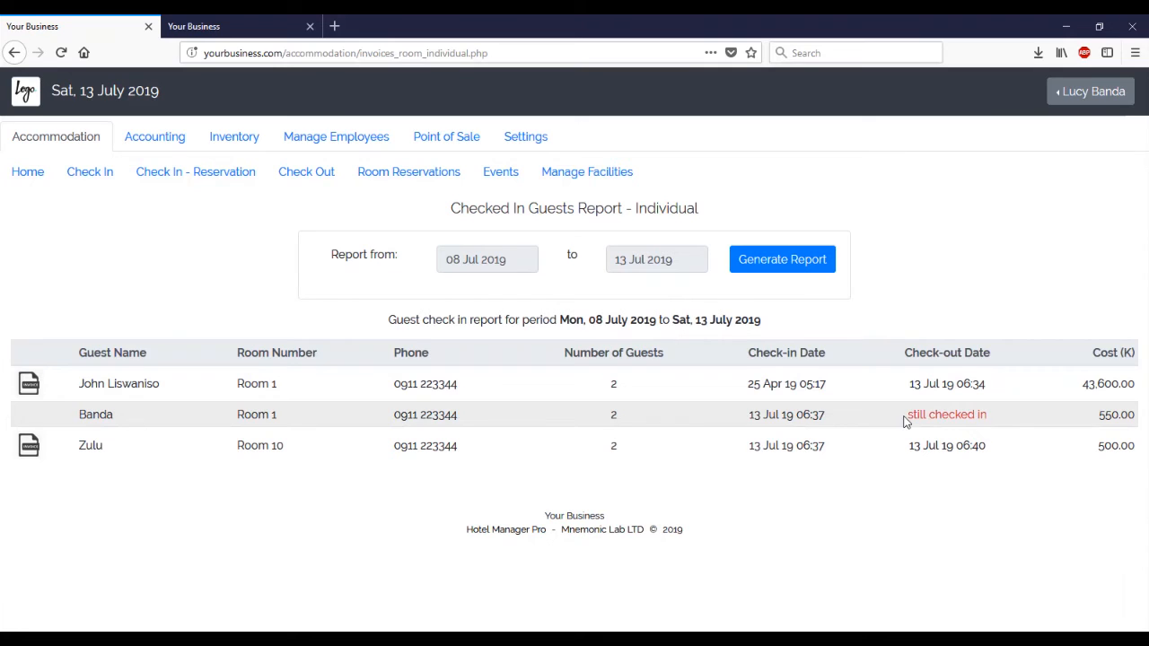
click(20, 175)
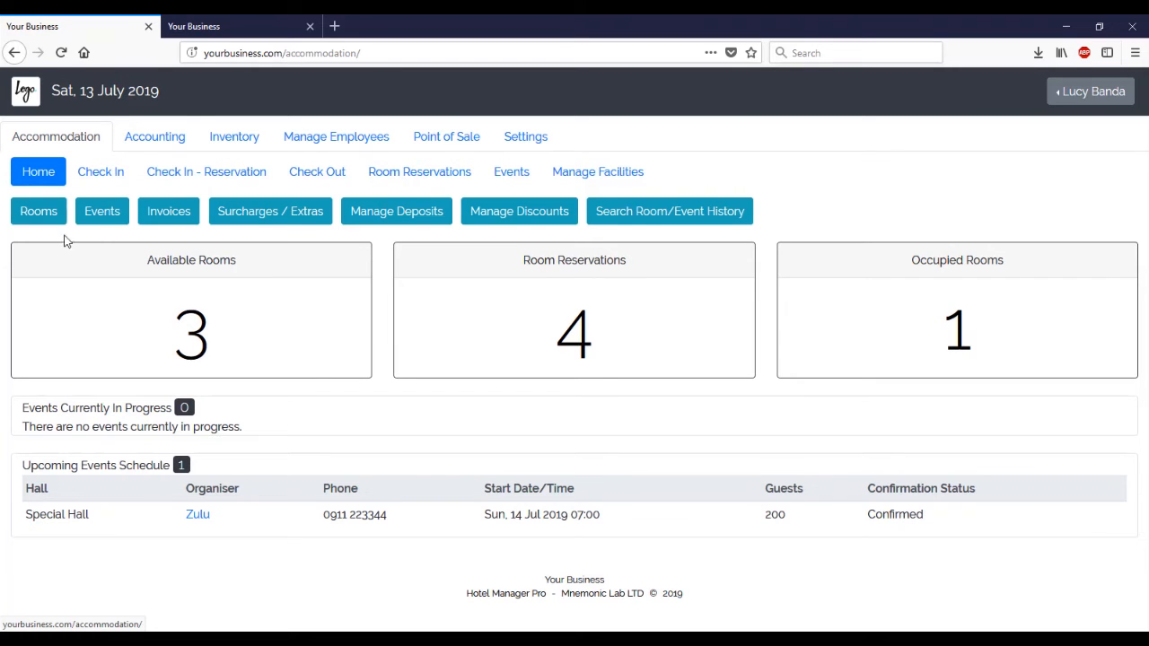
- Generate the successfully hosted events report for the period 1 Jul 2019 to 17 Jul 2019
click(100, 216)
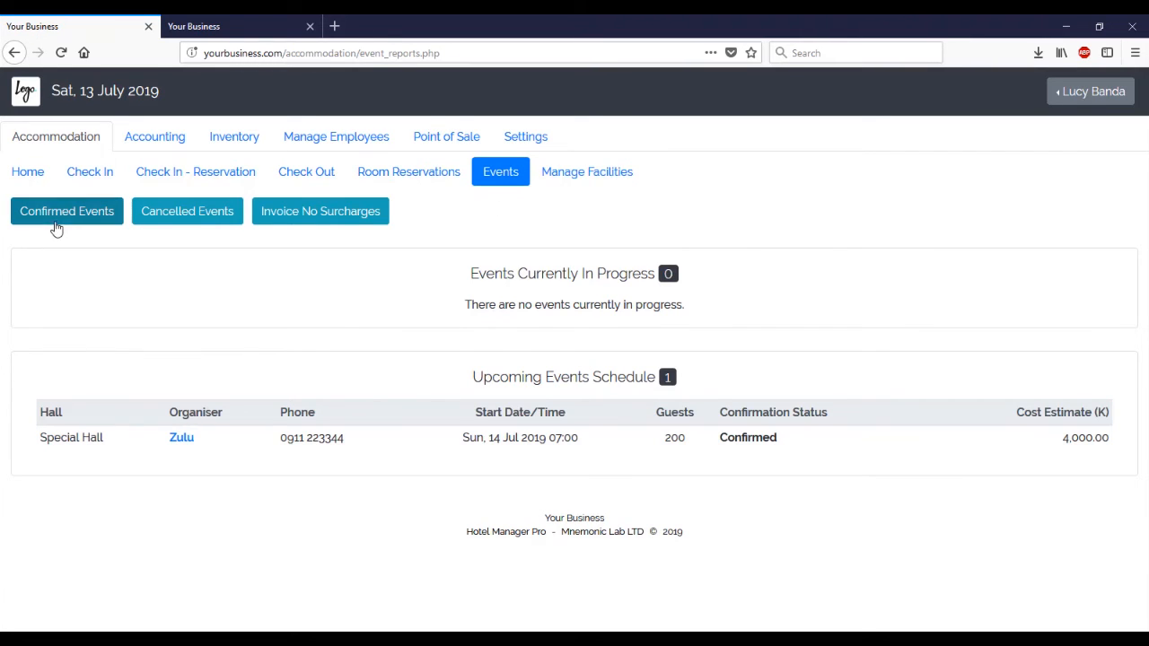
click(64, 213)
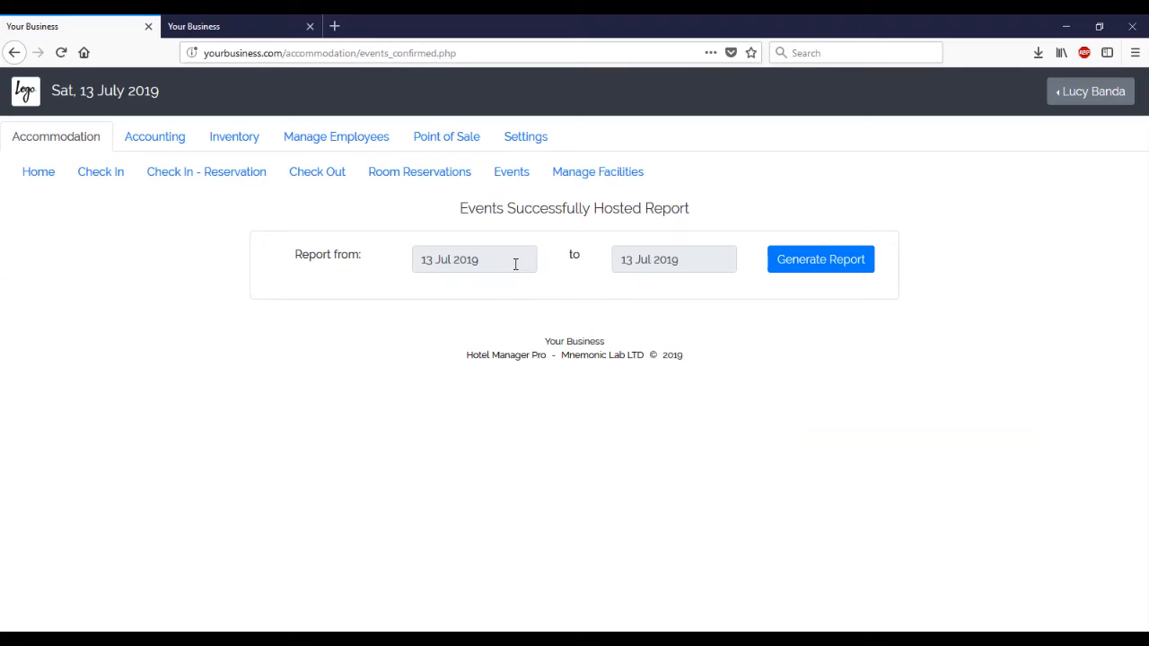
click(512, 255)
click(463, 347)
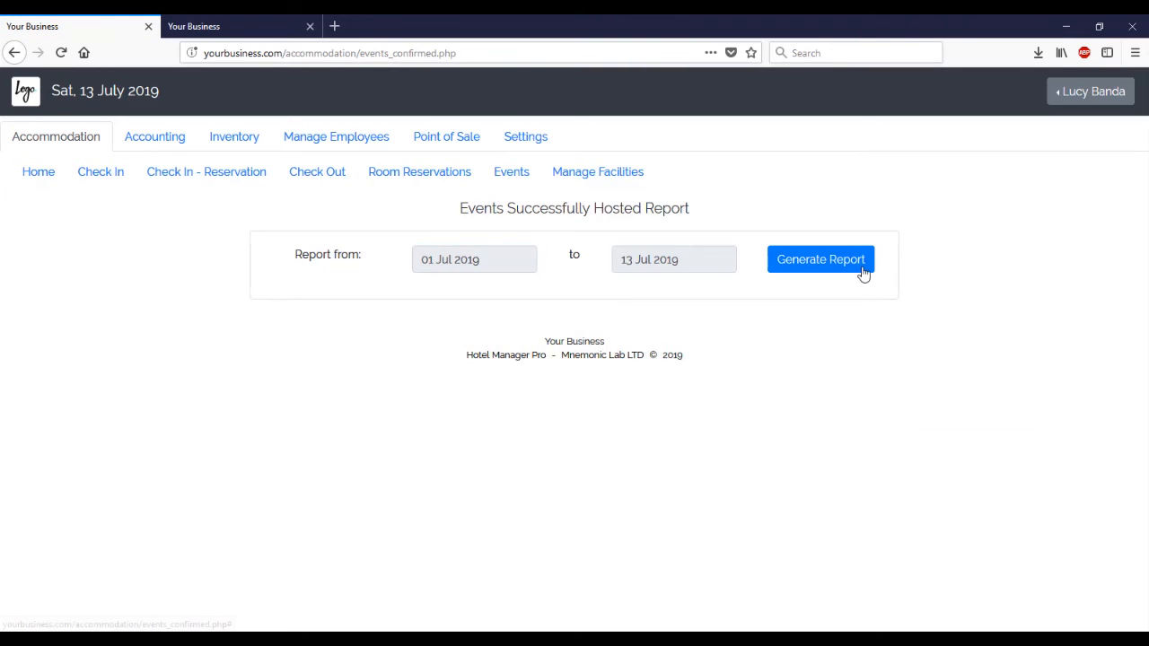
click(717, 263)
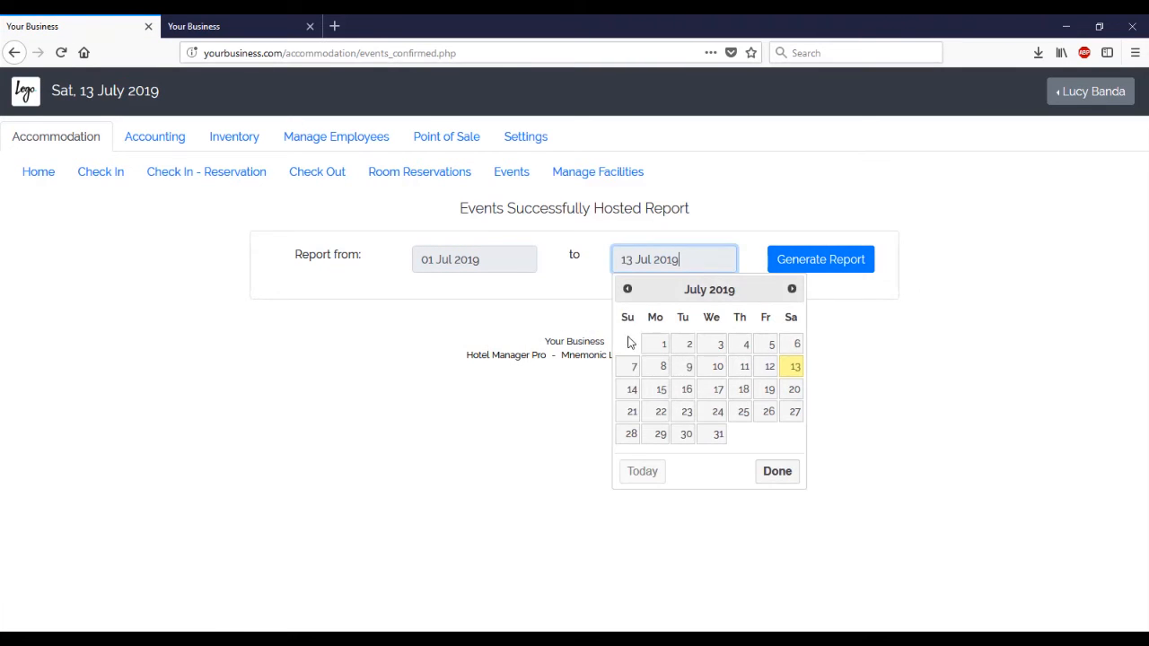
click(708, 369)
click(682, 262)
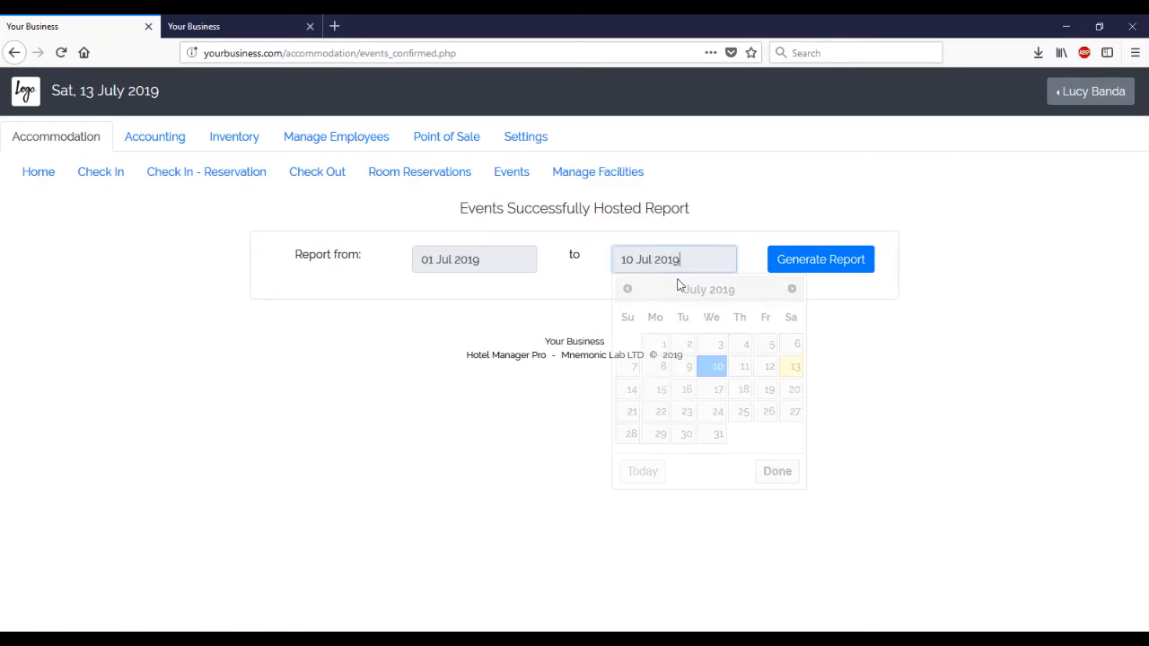
click(718, 392)
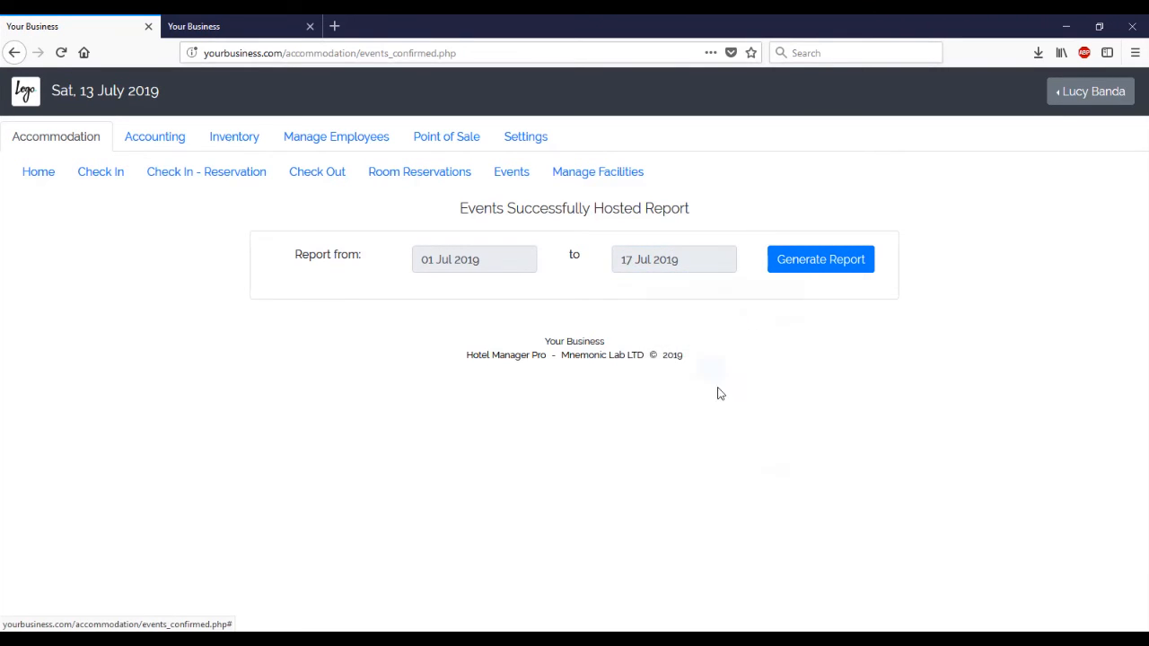
click(823, 265)
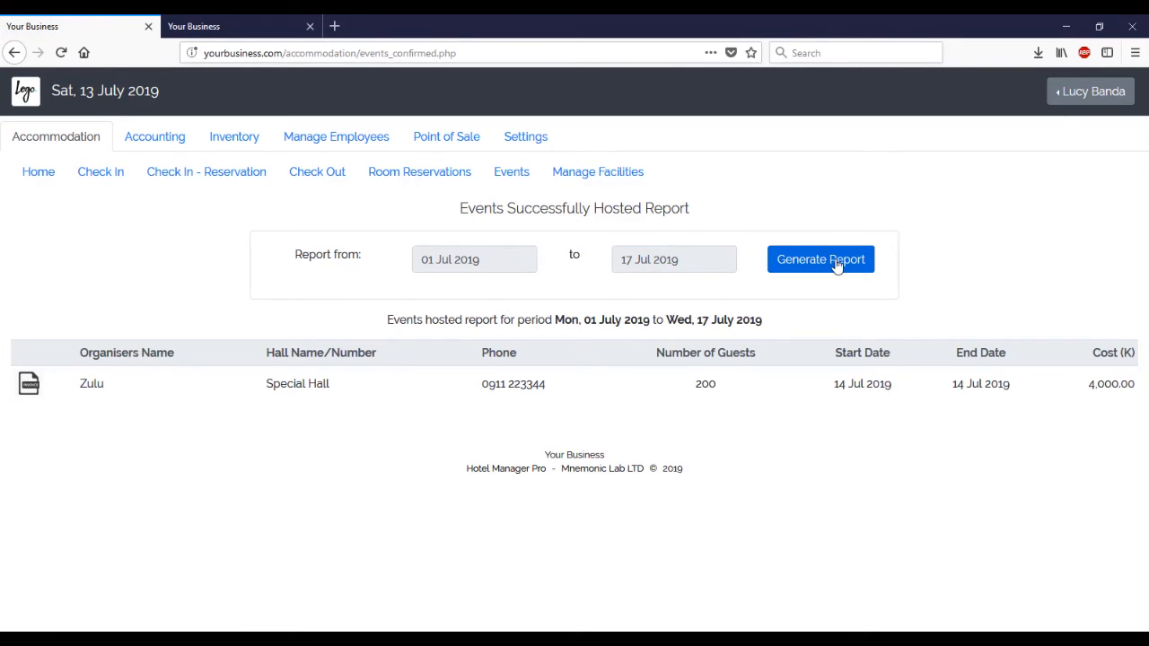
- Download the Special Hall event's invoice, open and review it as Invoice(1).pdf, close it and return to the accommodation home page
click(30, 385)
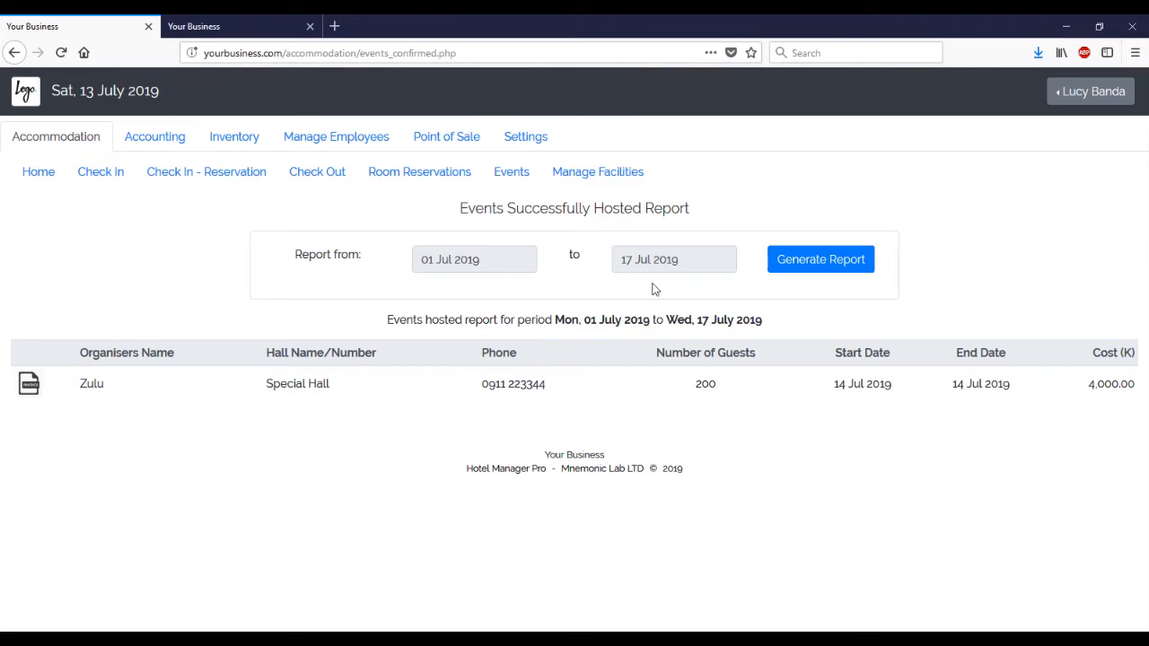
click(1038, 52)
click(917, 91)
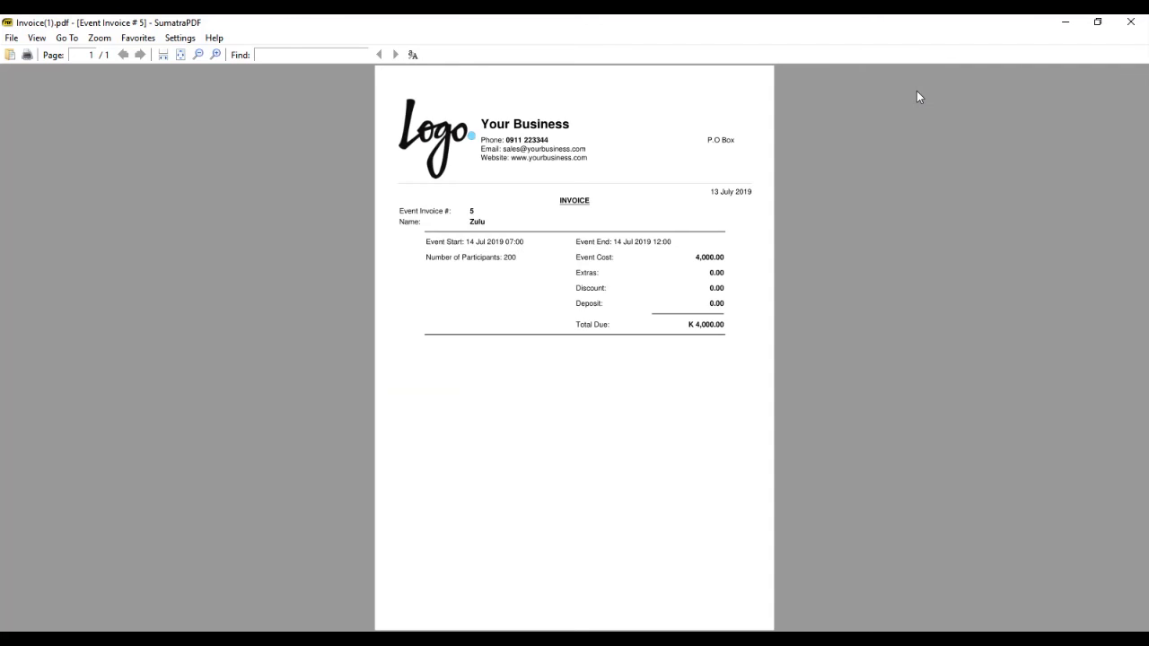
scroll(578, 206, up, 5)
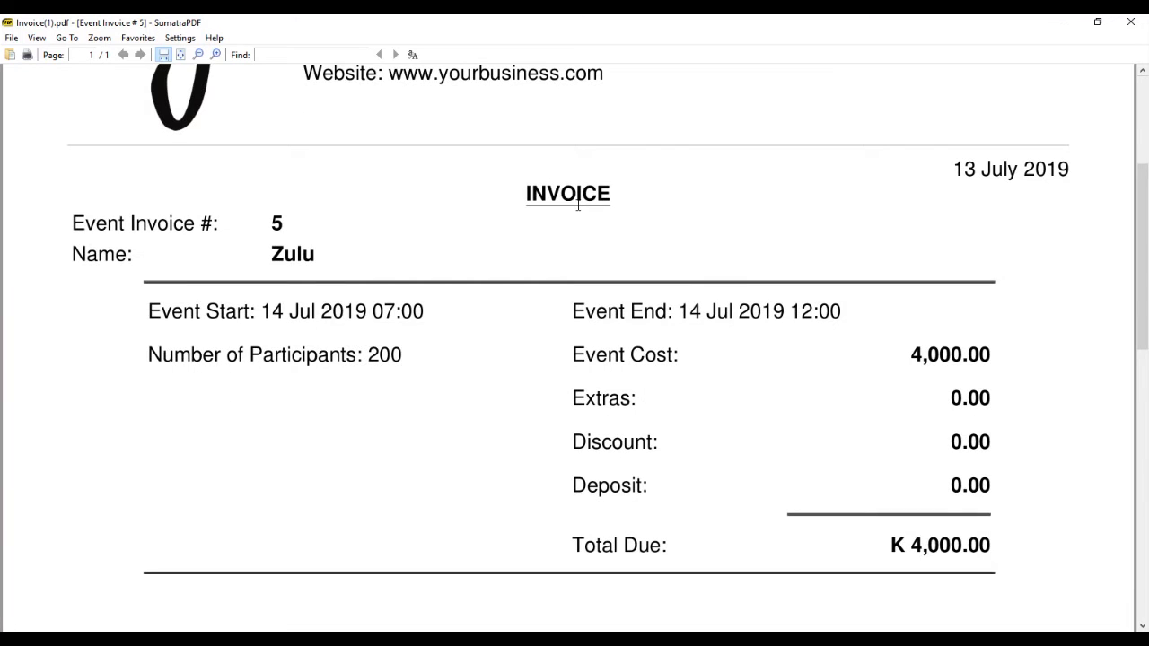
scroll(578, 205, up, 4)
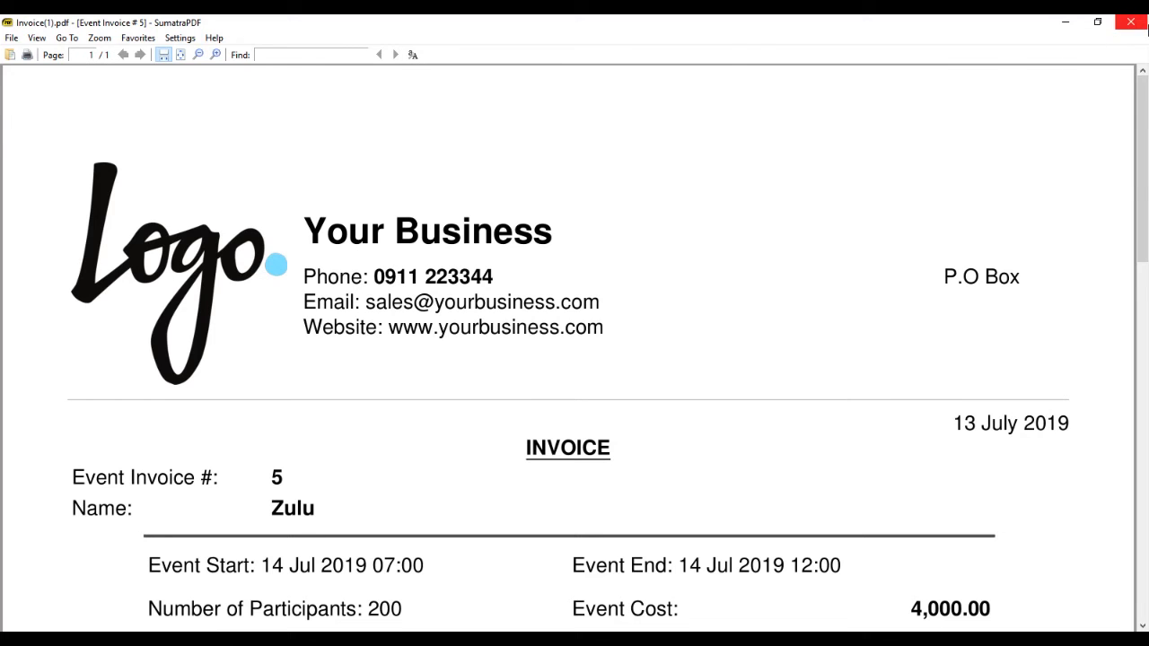
click(1131, 22)
click(39, 176)
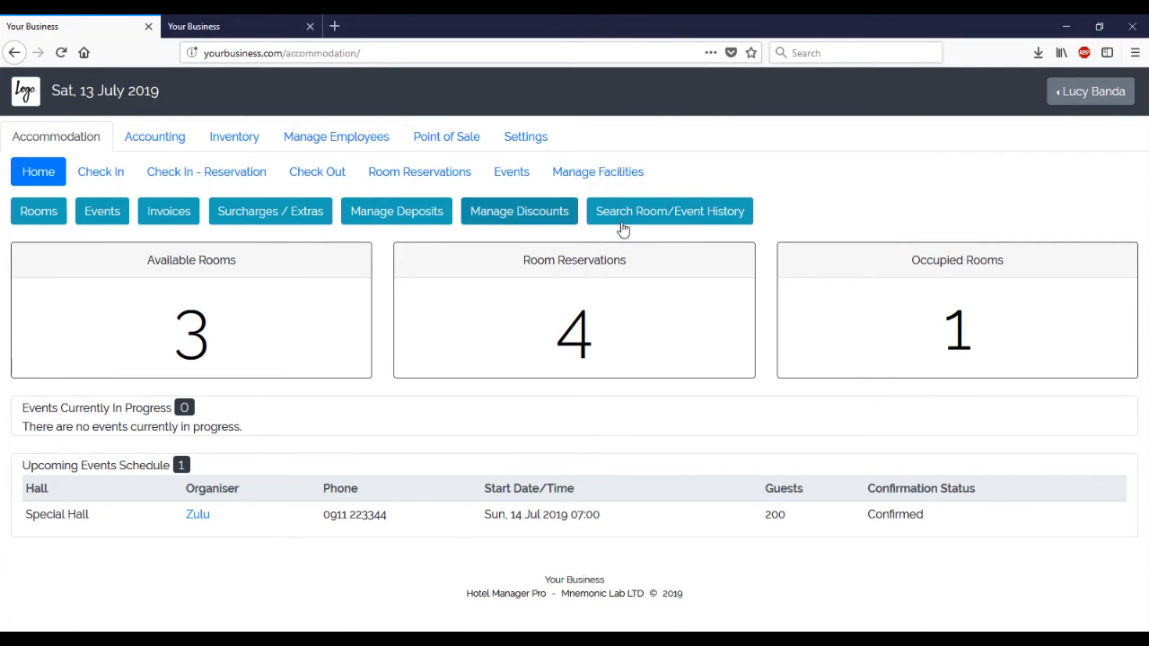
- Search the room history for guest names matching "a", and return to the accommodation home page
click(697, 213)
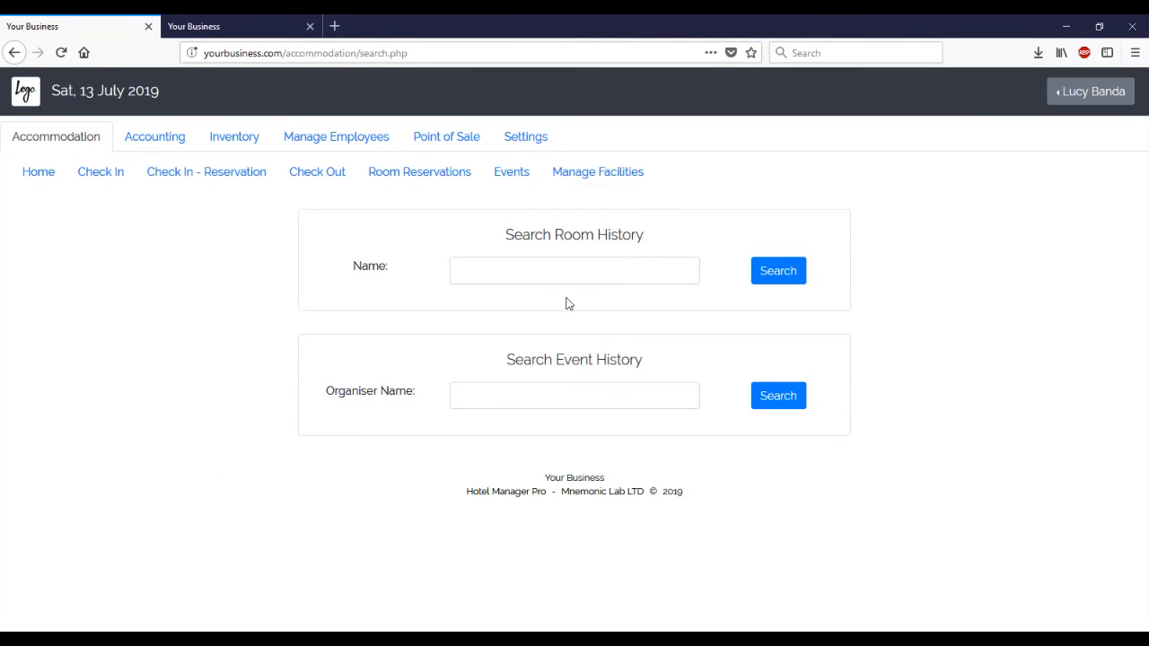
click(560, 270)
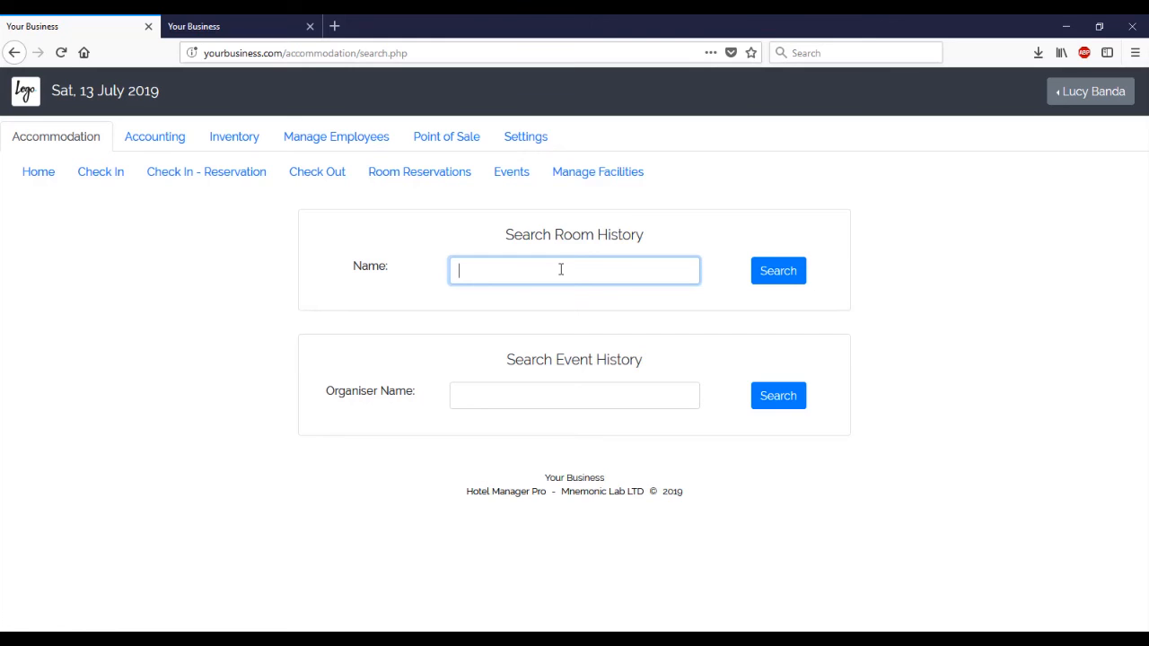
click(769, 273)
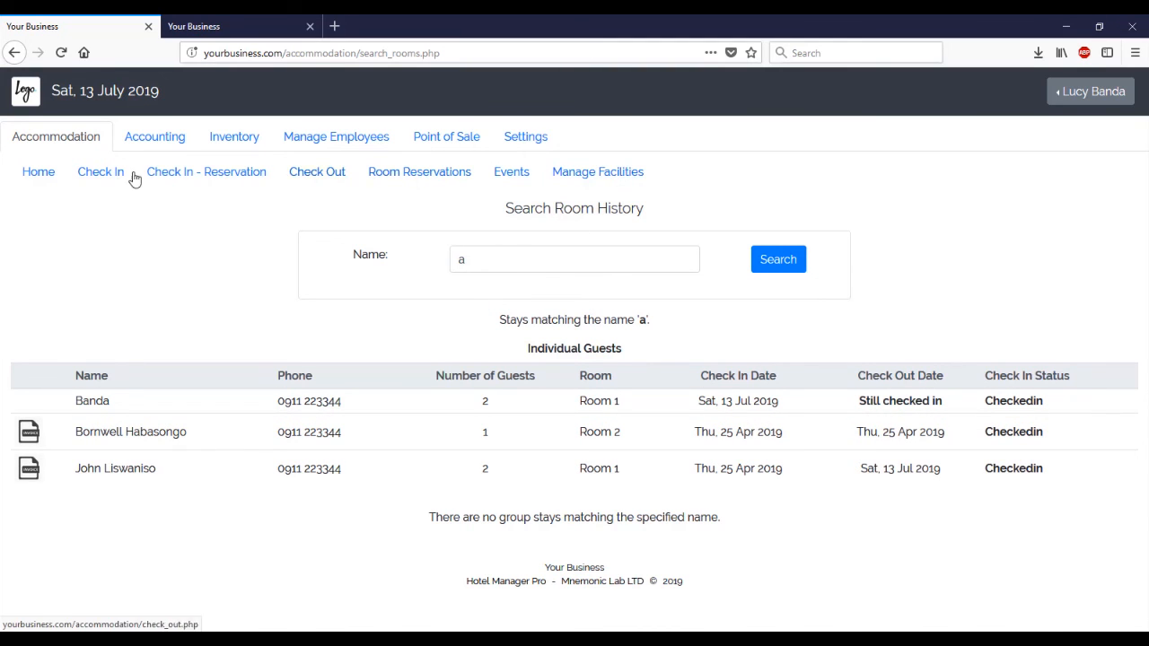
click(20, 176)
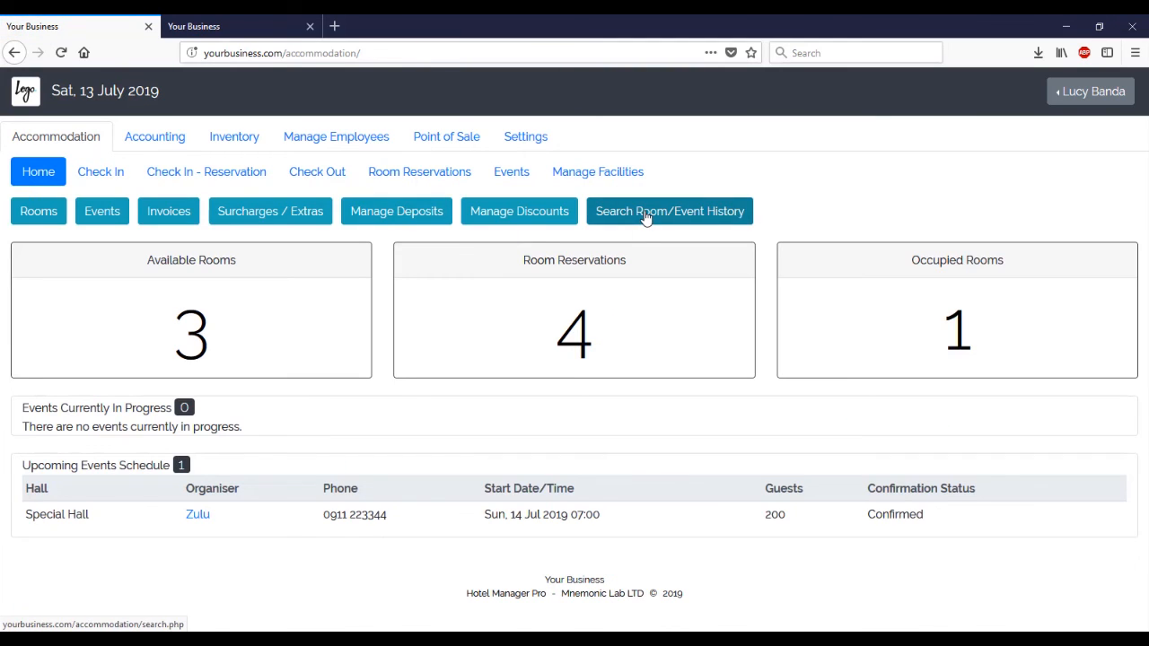
- Search the event history for organiser names matching "a"
click(644, 217)
click(552, 405)
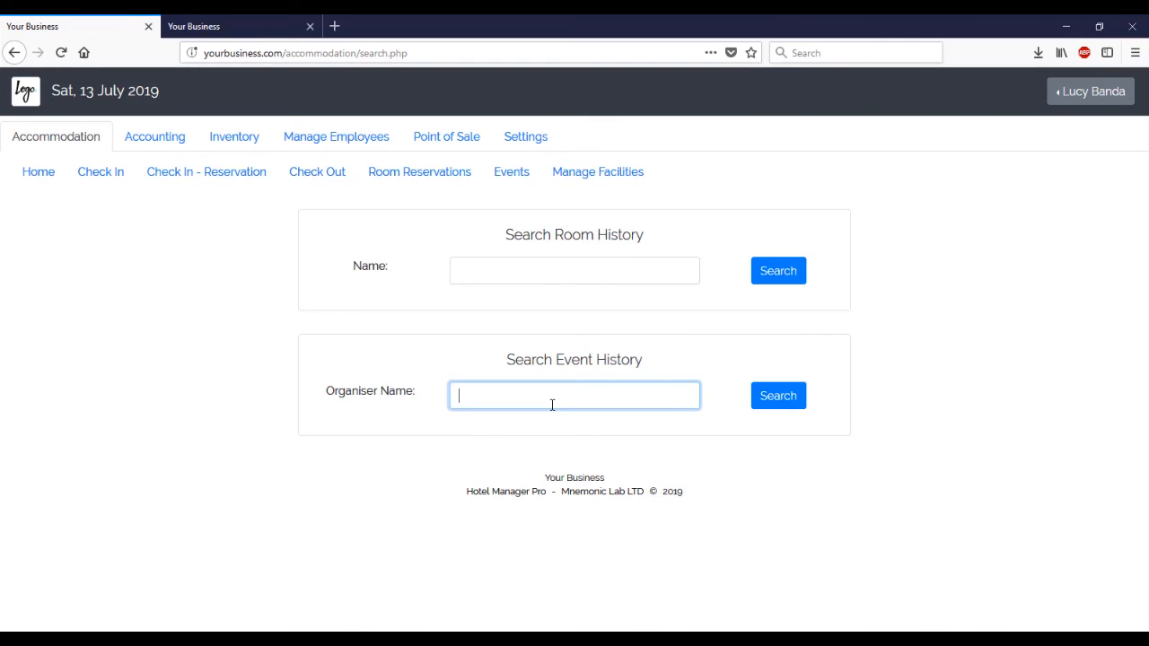
text(a)
click(777, 395)
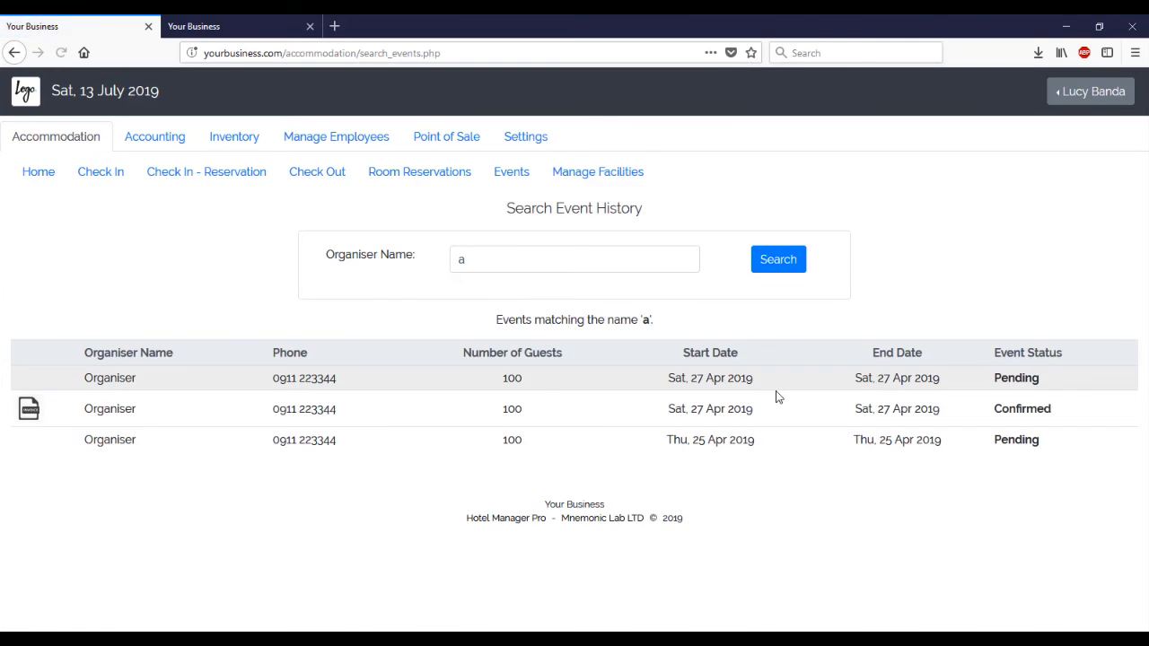